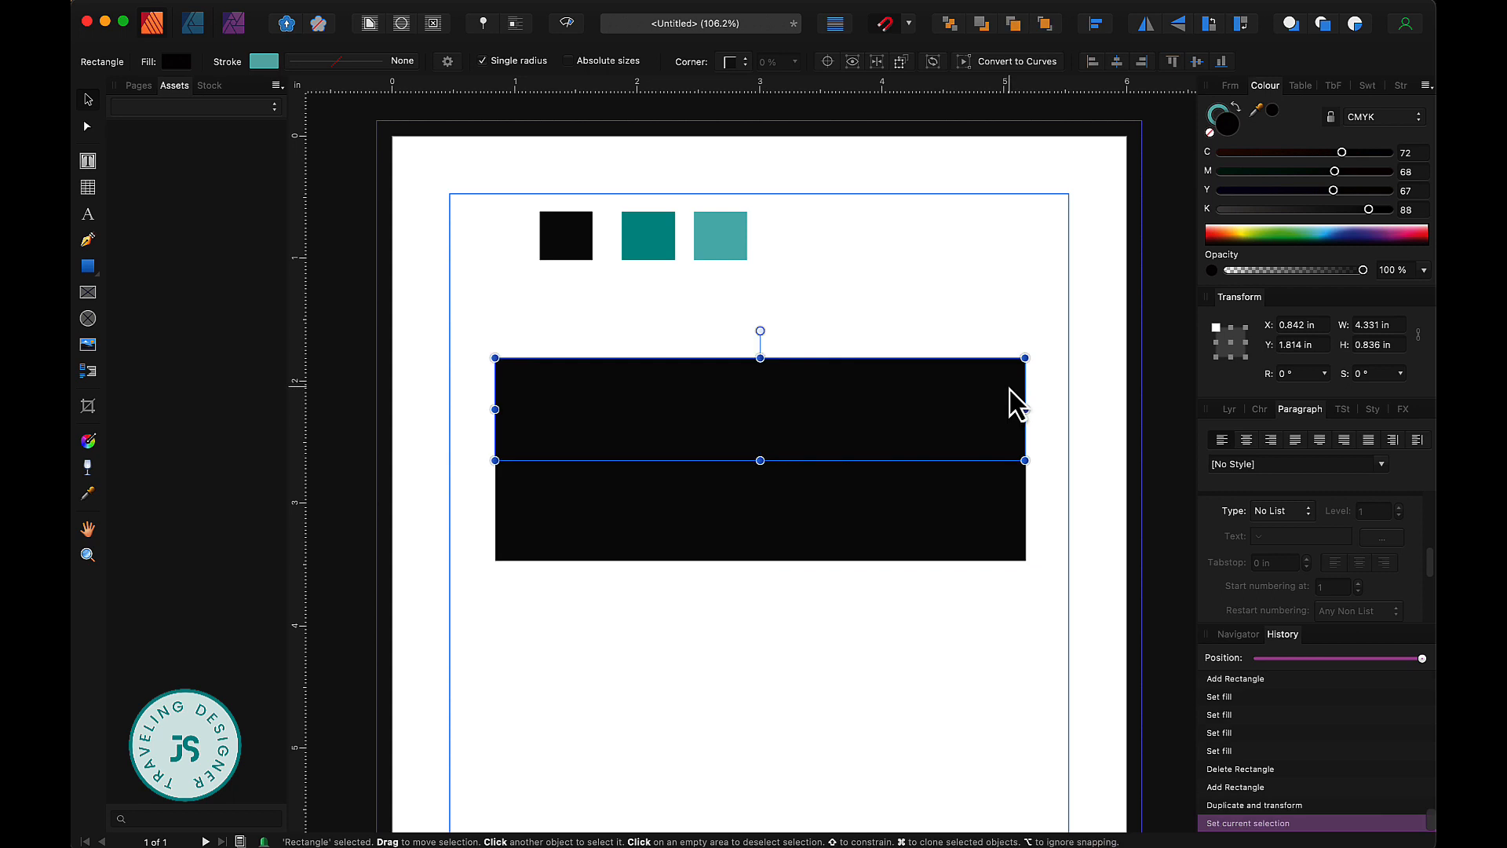
Step: Align the two stacked black rectangles by their left edges, and clear the selection
click(1096, 24)
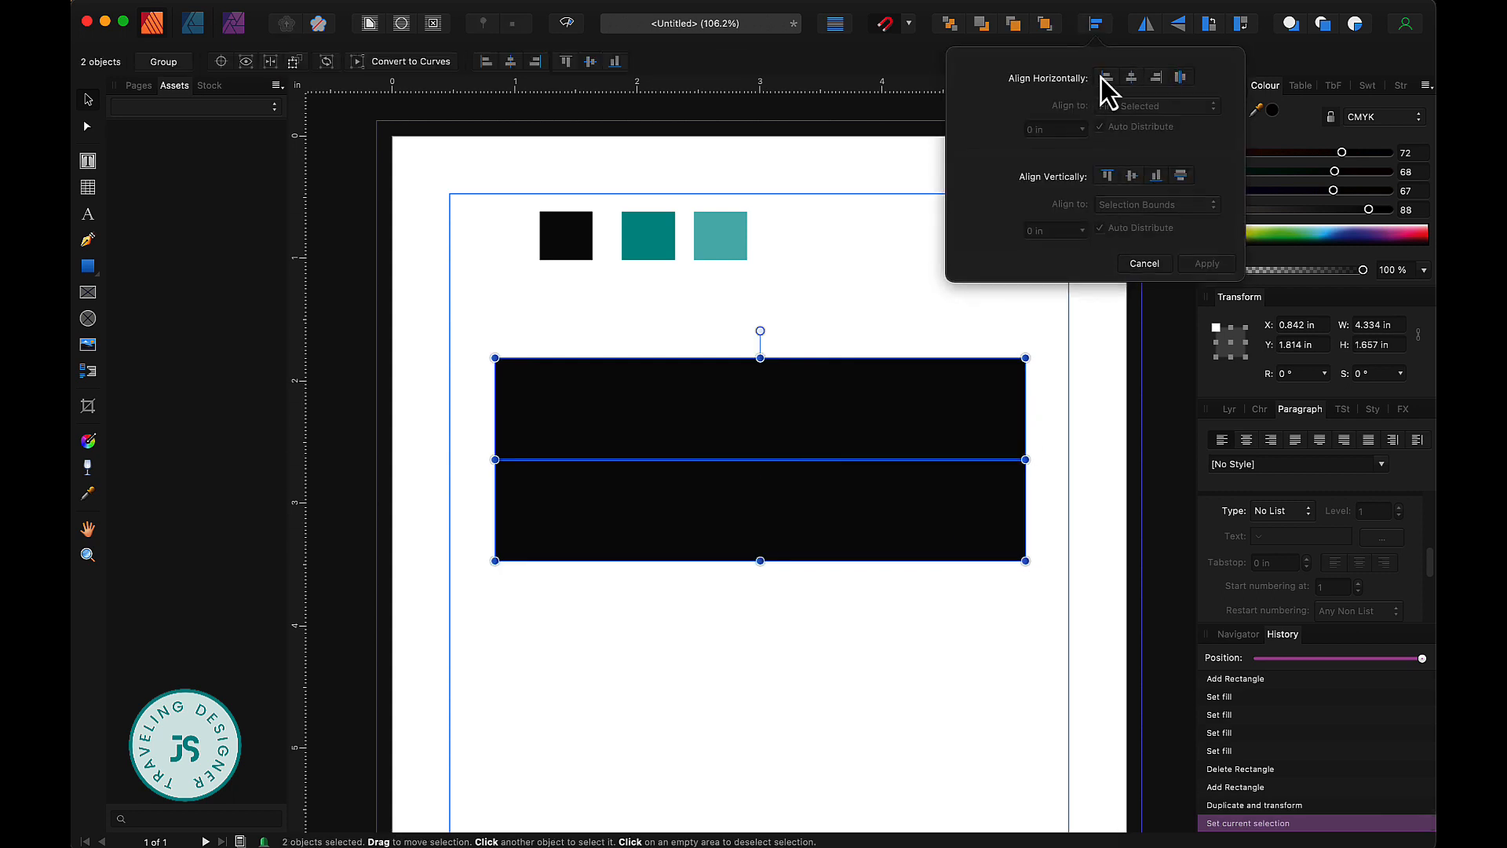
click(1102, 78)
click(1043, 430)
Step: Remove the stroke colour from the lower black rectangle and make its fill the active colour
click(882, 547)
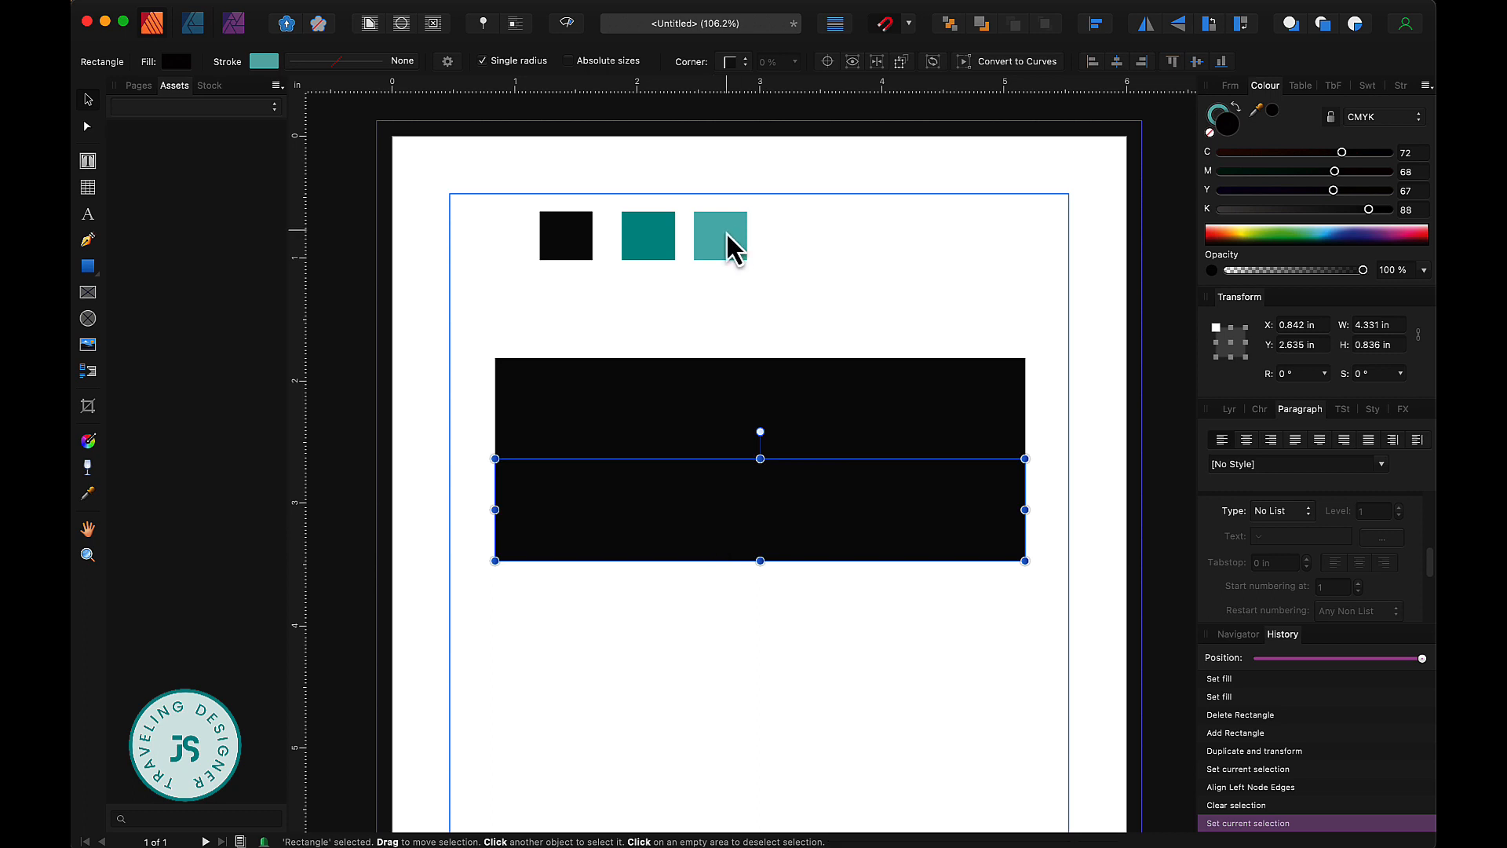
click(1218, 109)
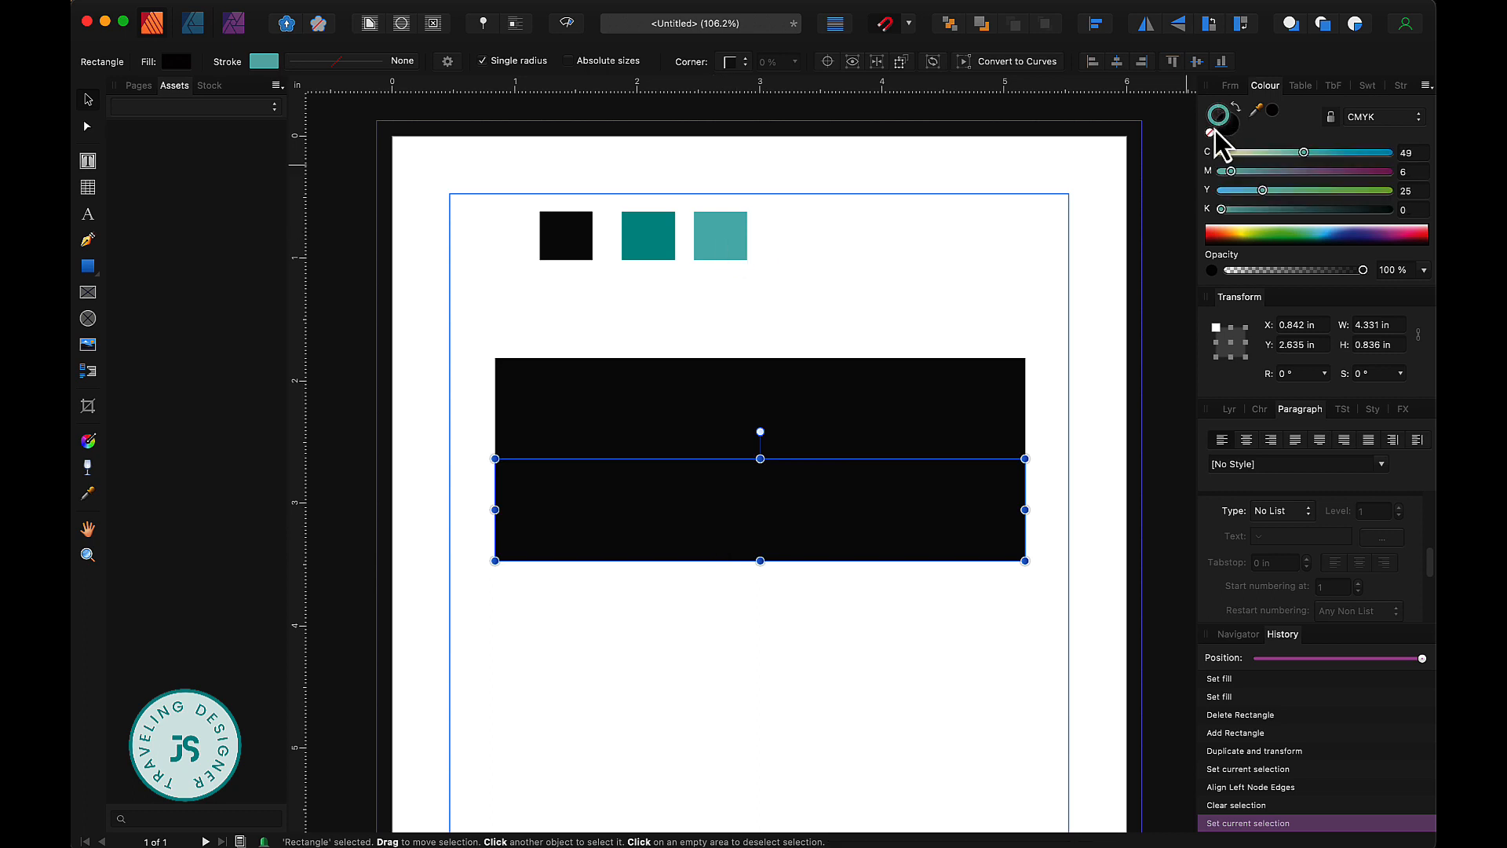
click(1211, 132)
click(1229, 128)
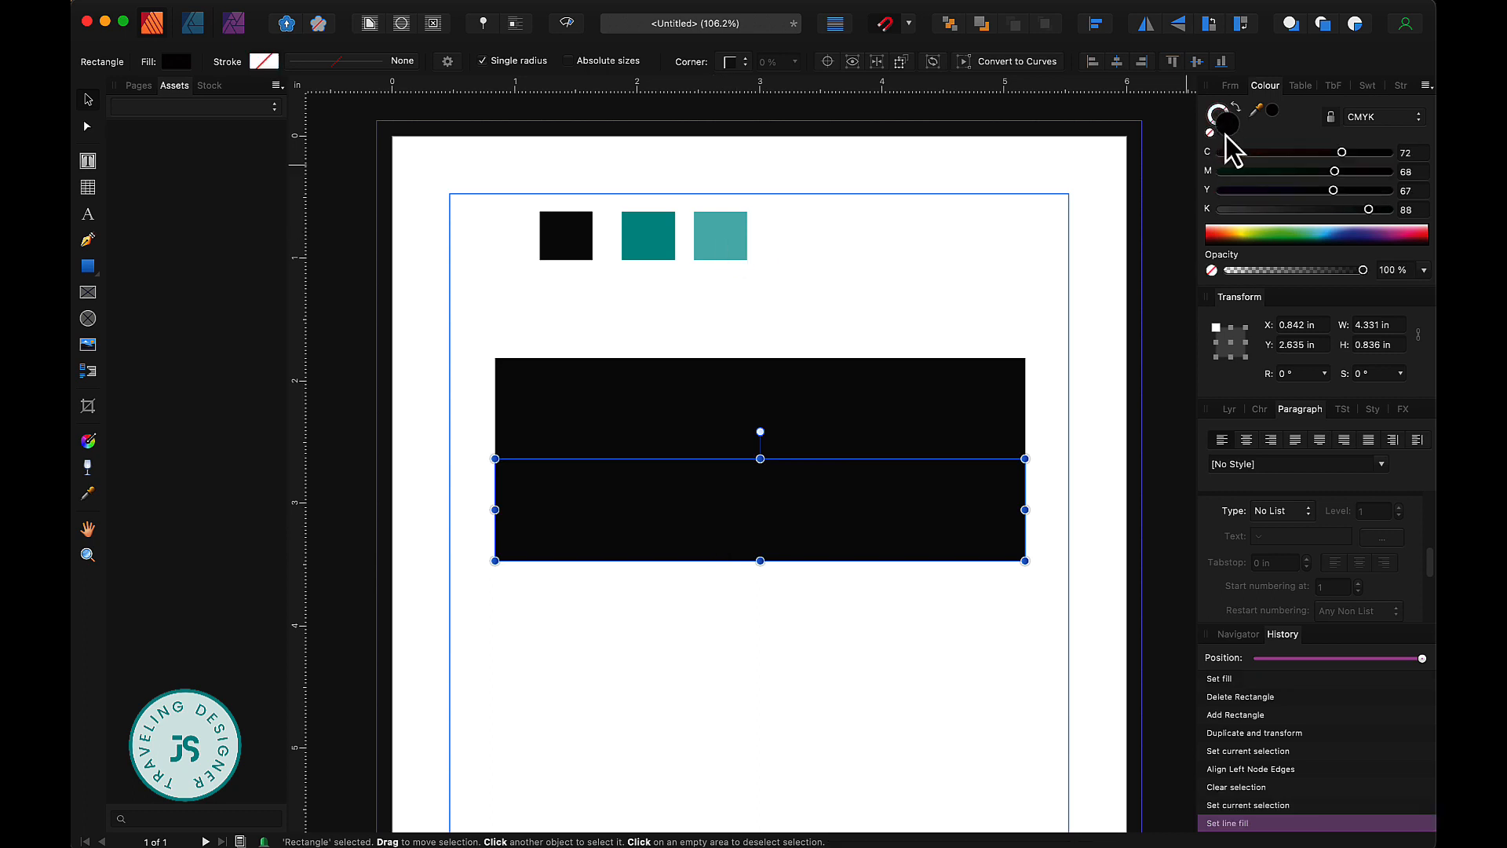
Step: Fill the lower rectangle with the colour sampled from the dark teal swatch
click(88, 493)
click(723, 249)
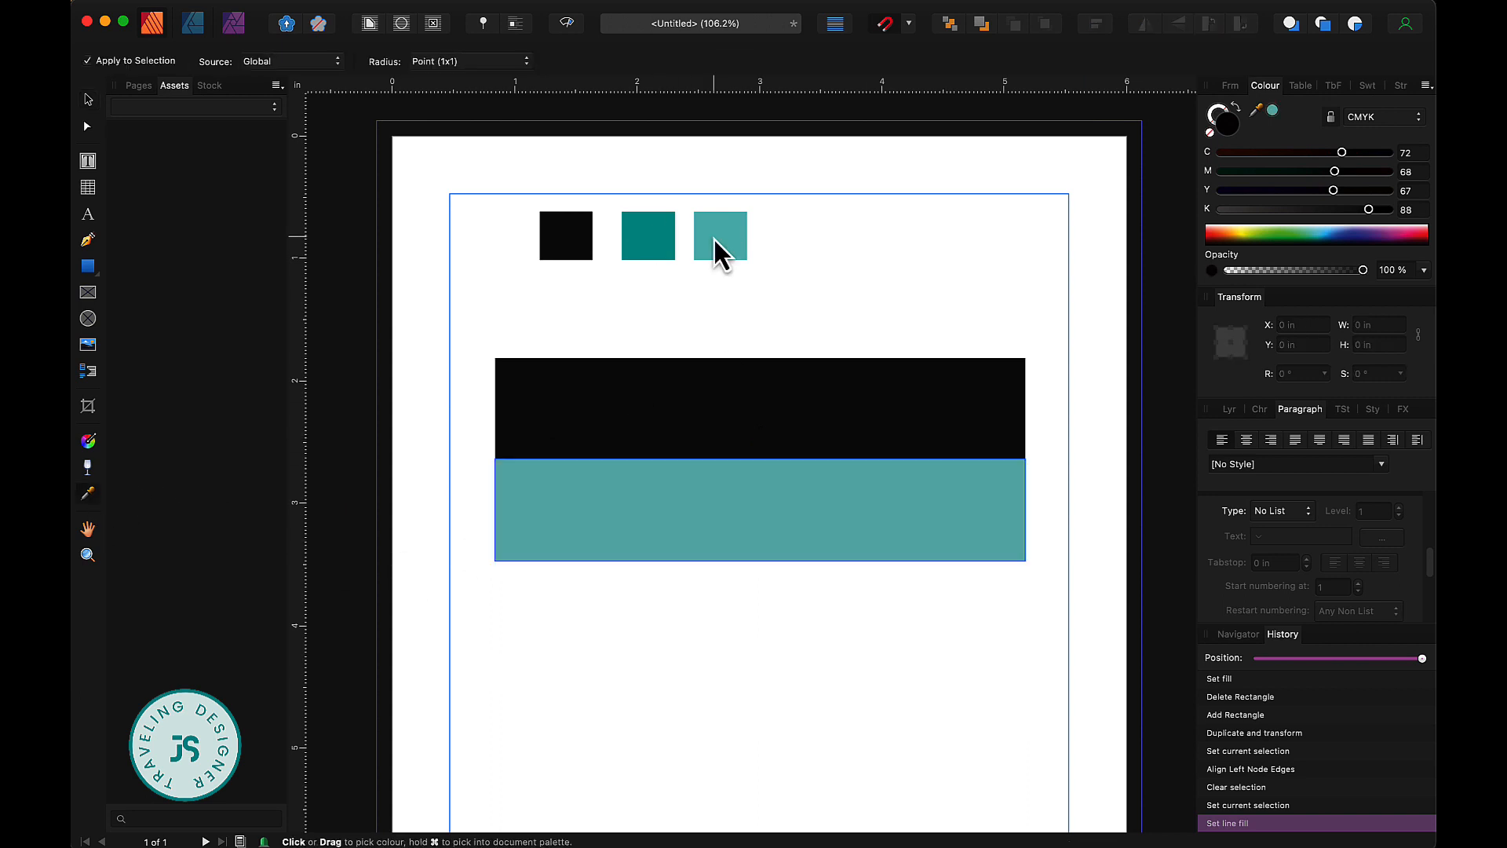
click(662, 251)
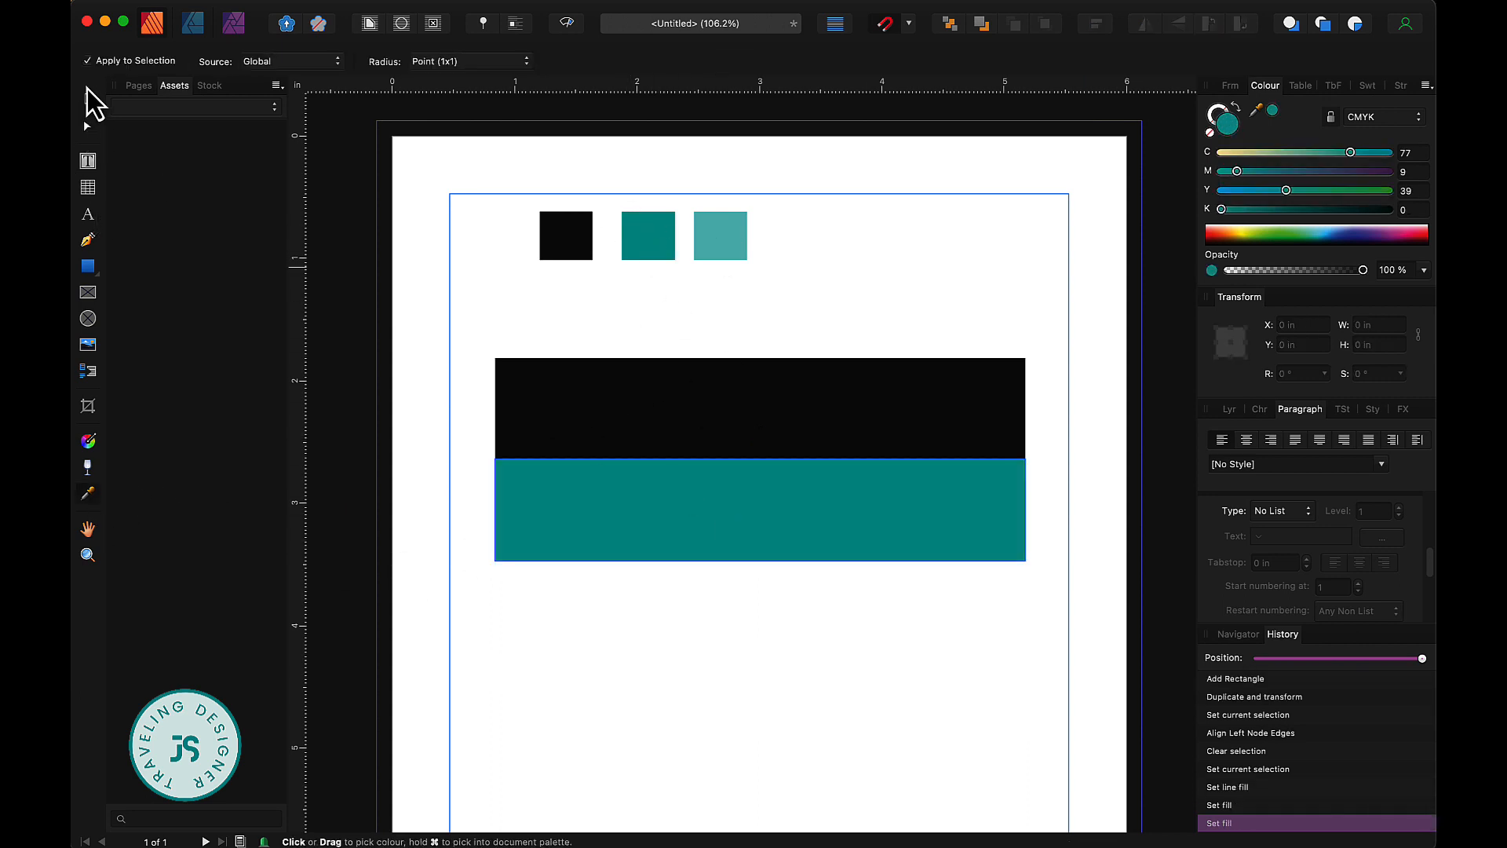
click(88, 100)
Step: Give the lower rectangle a vertical linear gradient from dark teal at its base to light teal, and shorten it from its bottom edge
click(88, 441)
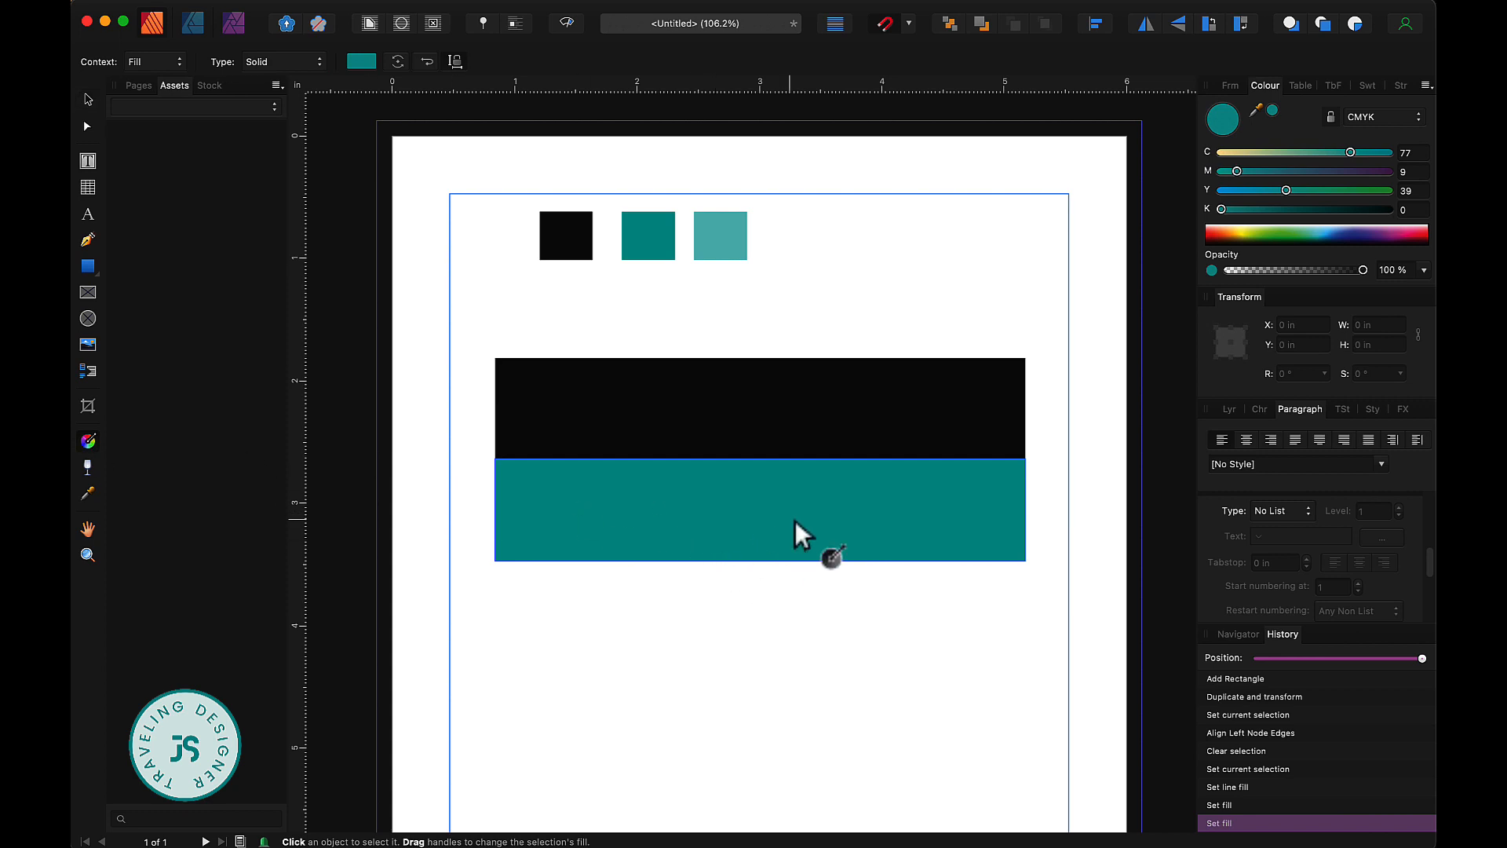
drag(766, 561, 766, 474)
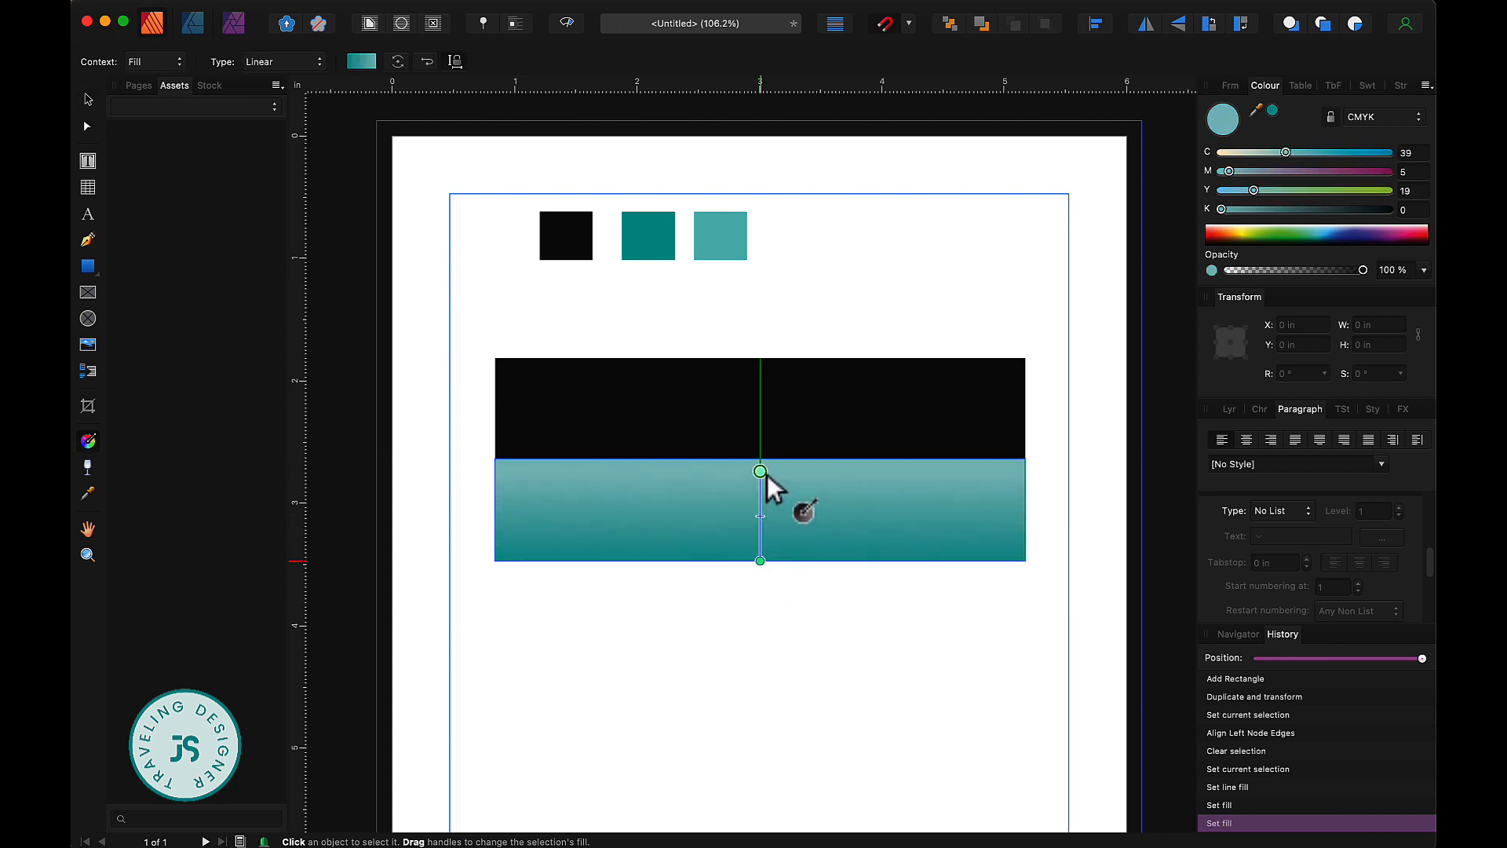
click(88, 100)
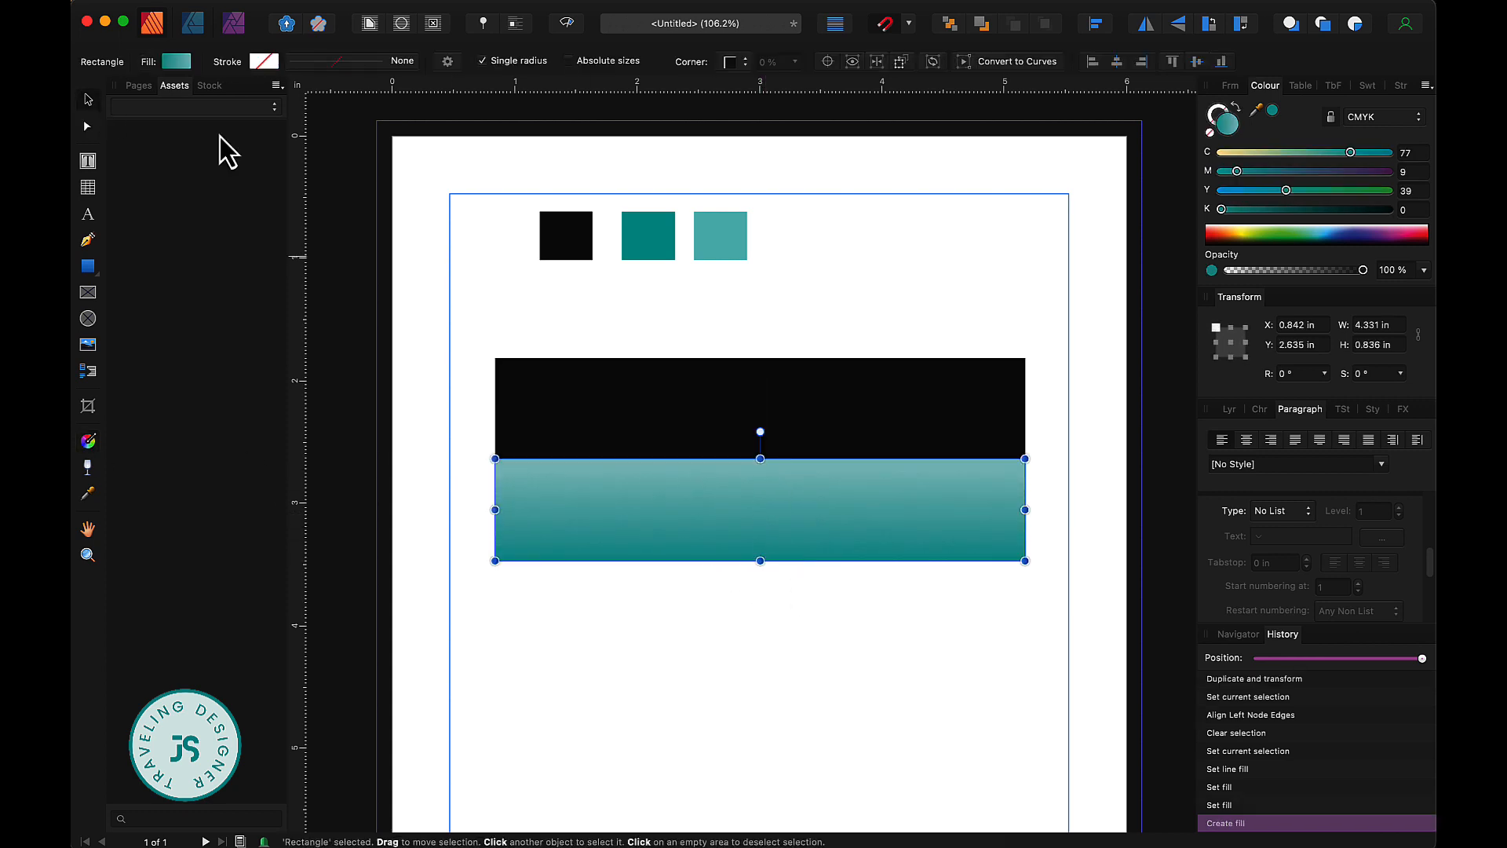
drag(758, 561, 760, 523)
Step: Duplicate the black header rectangle directly beneath the gradient band and stretch the copy downward into a tall block
scroll(785, 392, down, 3)
scroll(786, 392, right, 1)
click(850, 271)
mouse_move(850, 270)
super+mouse_down()
mouse_move(843, 449)
mouse_move(843, 427)
super+mouse_up()
drag(721, 500, 723, 729)
Step: Fill the tall lower block with the light teal swatch's colour, and open the alignment options for all three rectangles
click(88, 493)
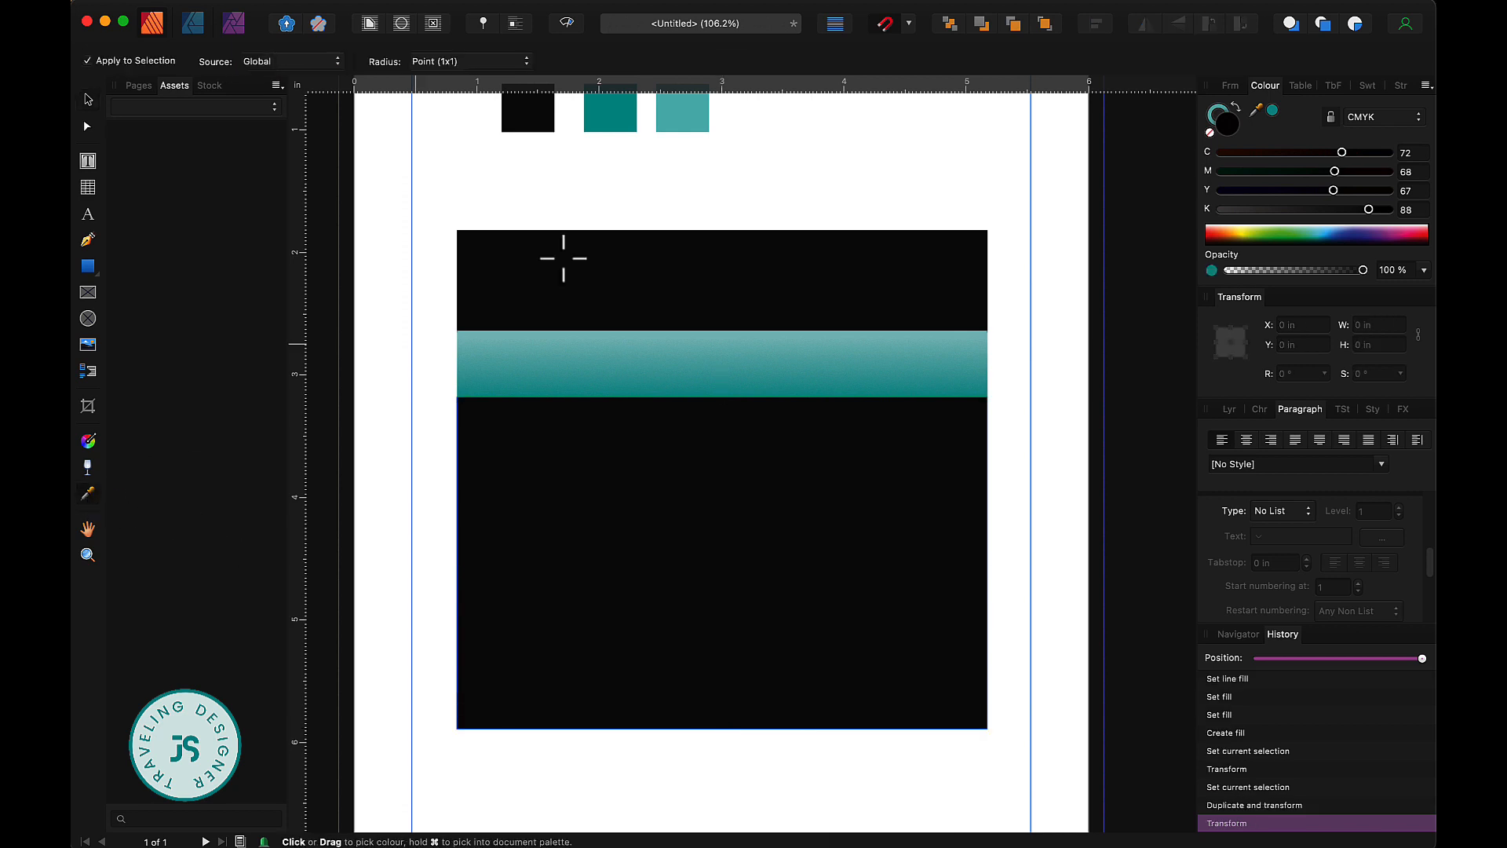
click(692, 113)
click(88, 99)
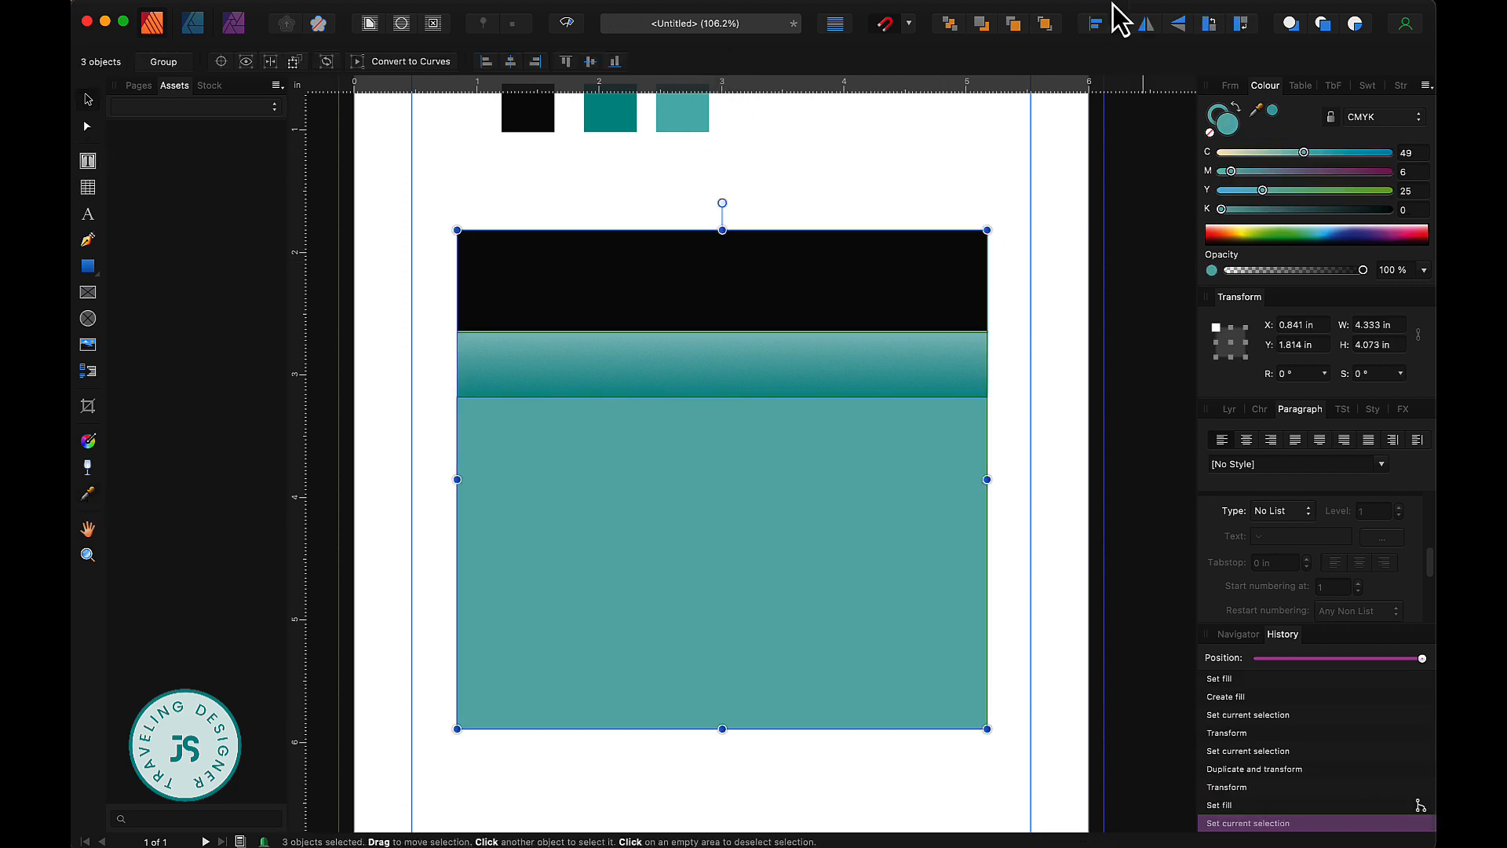
click(1096, 24)
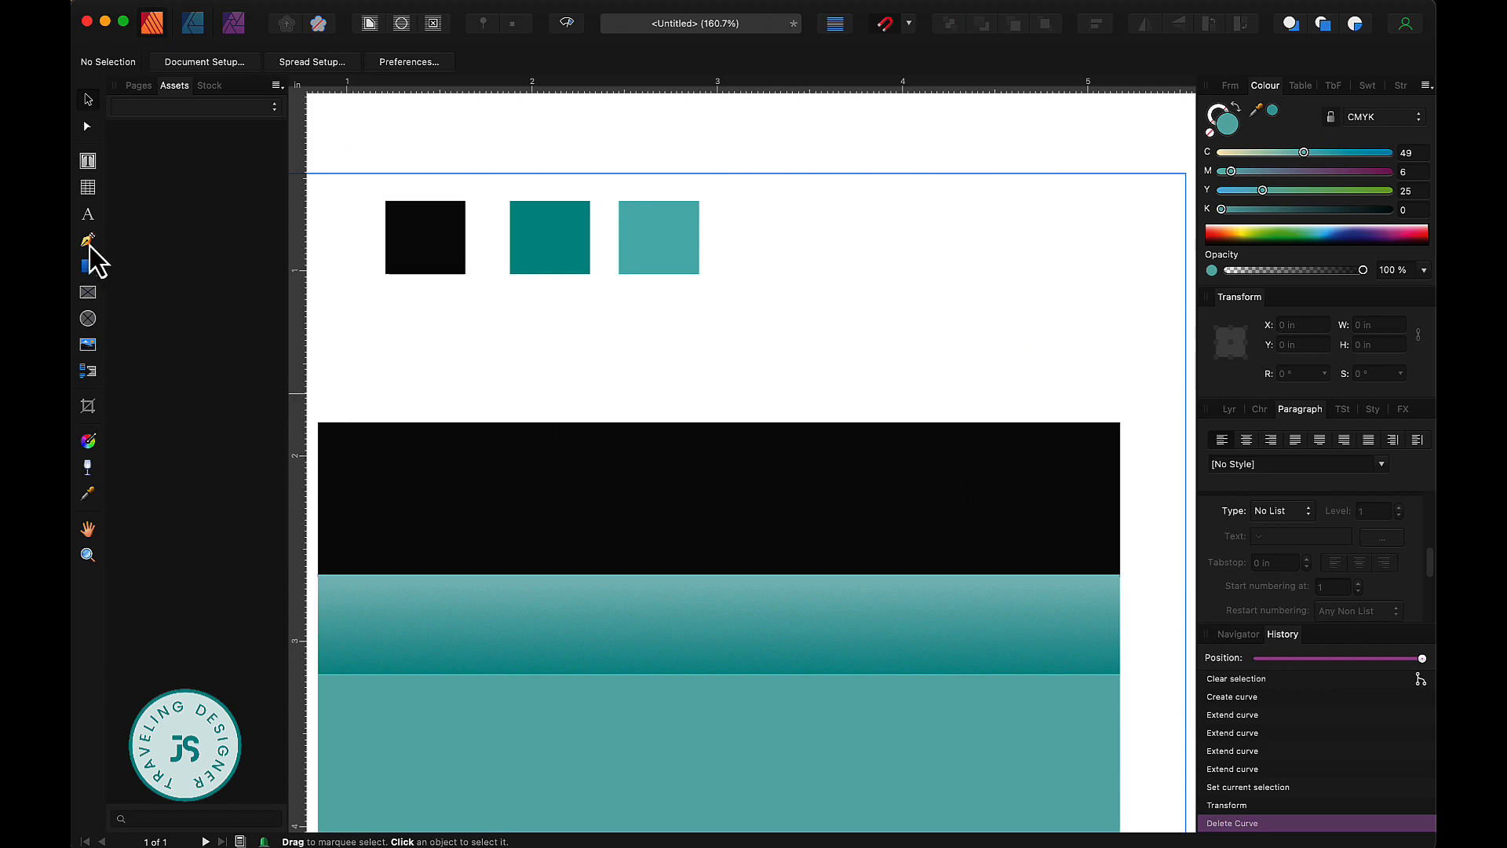
Step: Draw a closed ribbon shape with a V-notched bottom, about 0.59 by 0.93 in, overlapping the black header's upper edge near its right end
click(88, 240)
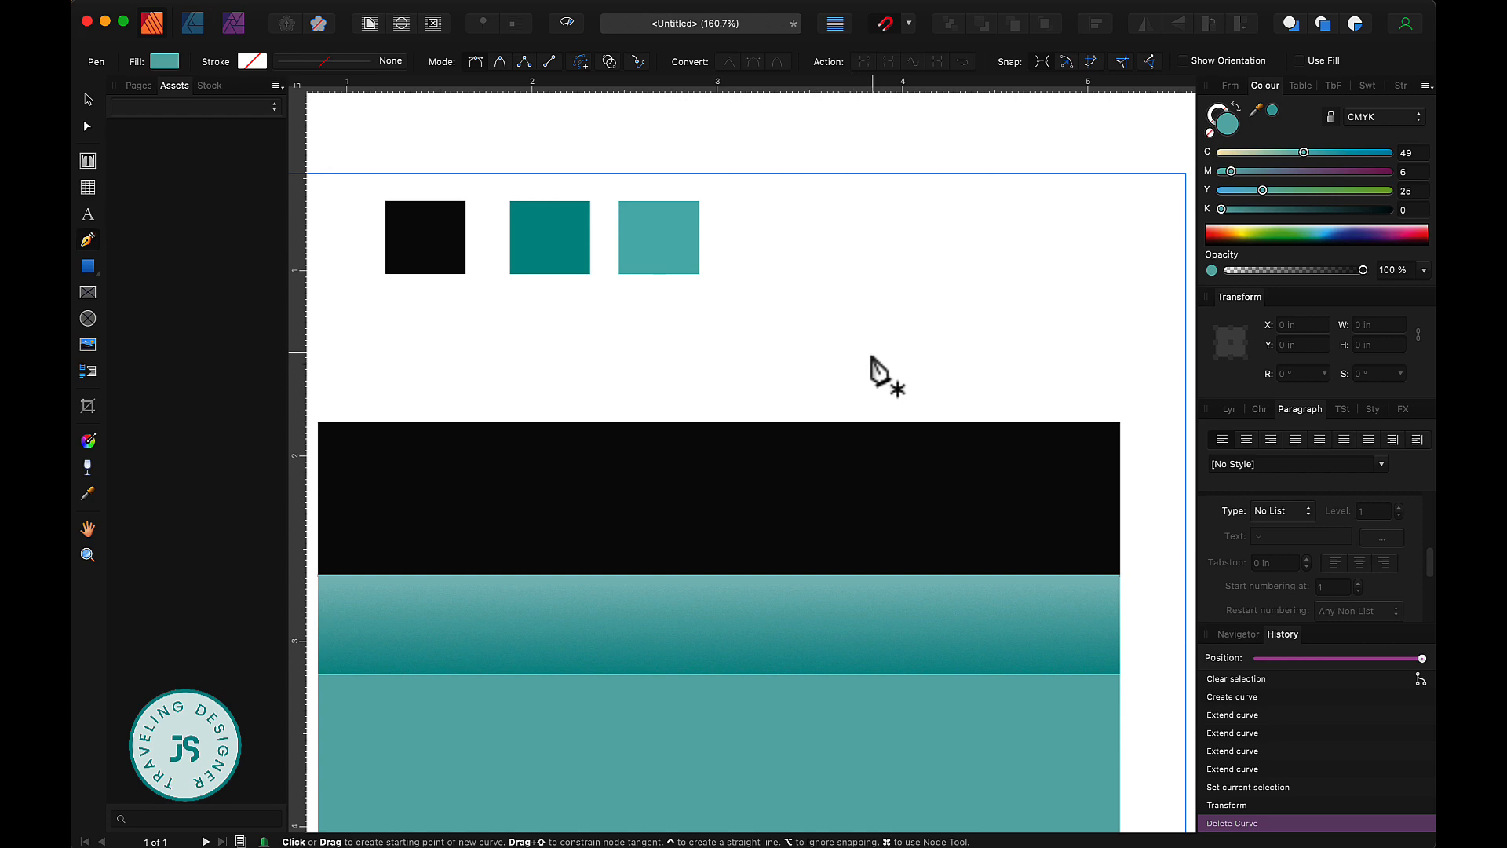
drag(869, 353, 870, 524)
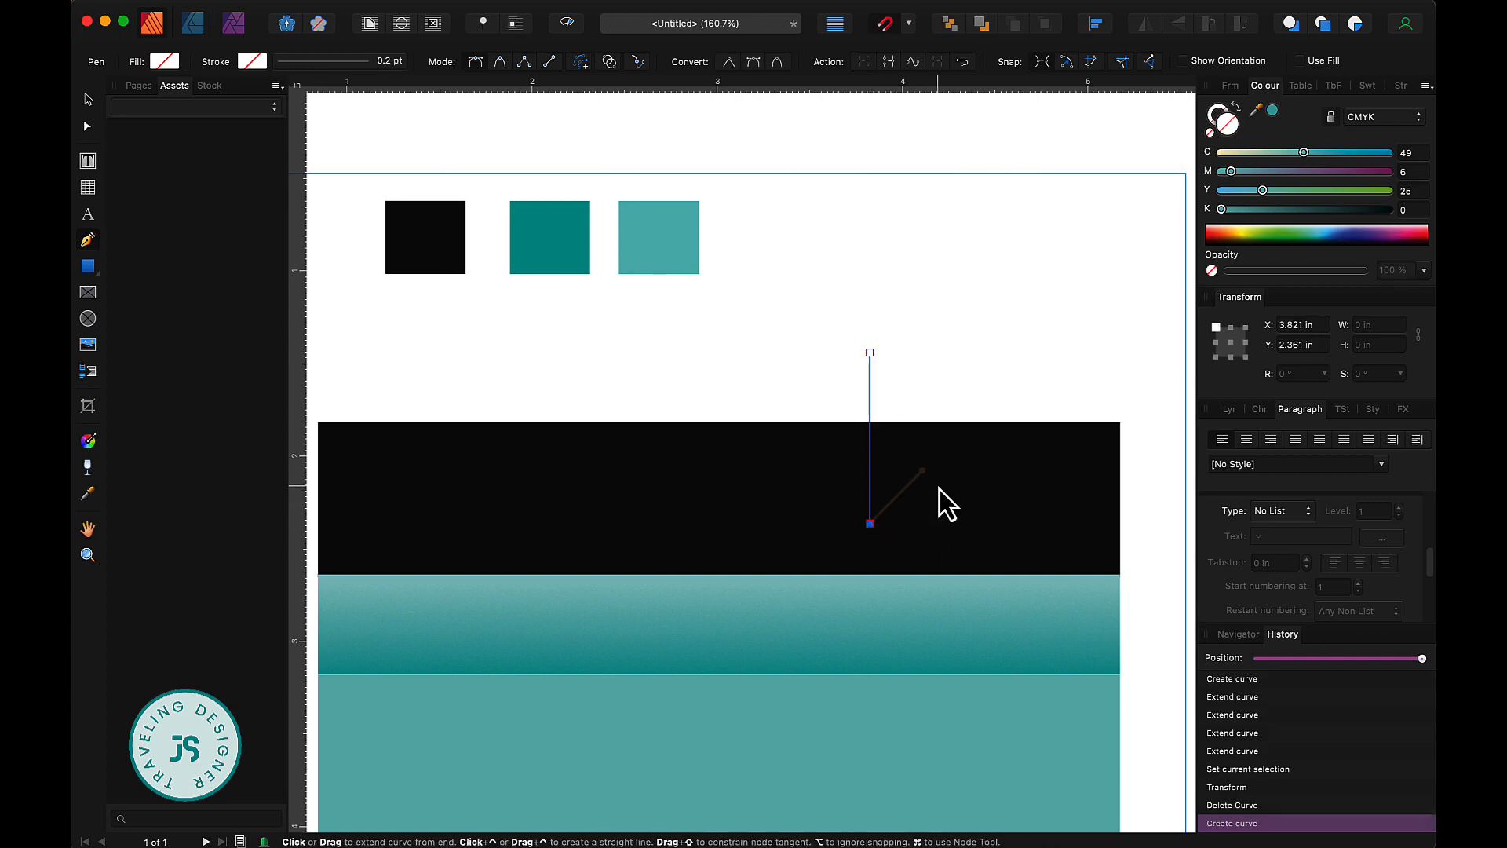
click(923, 469)
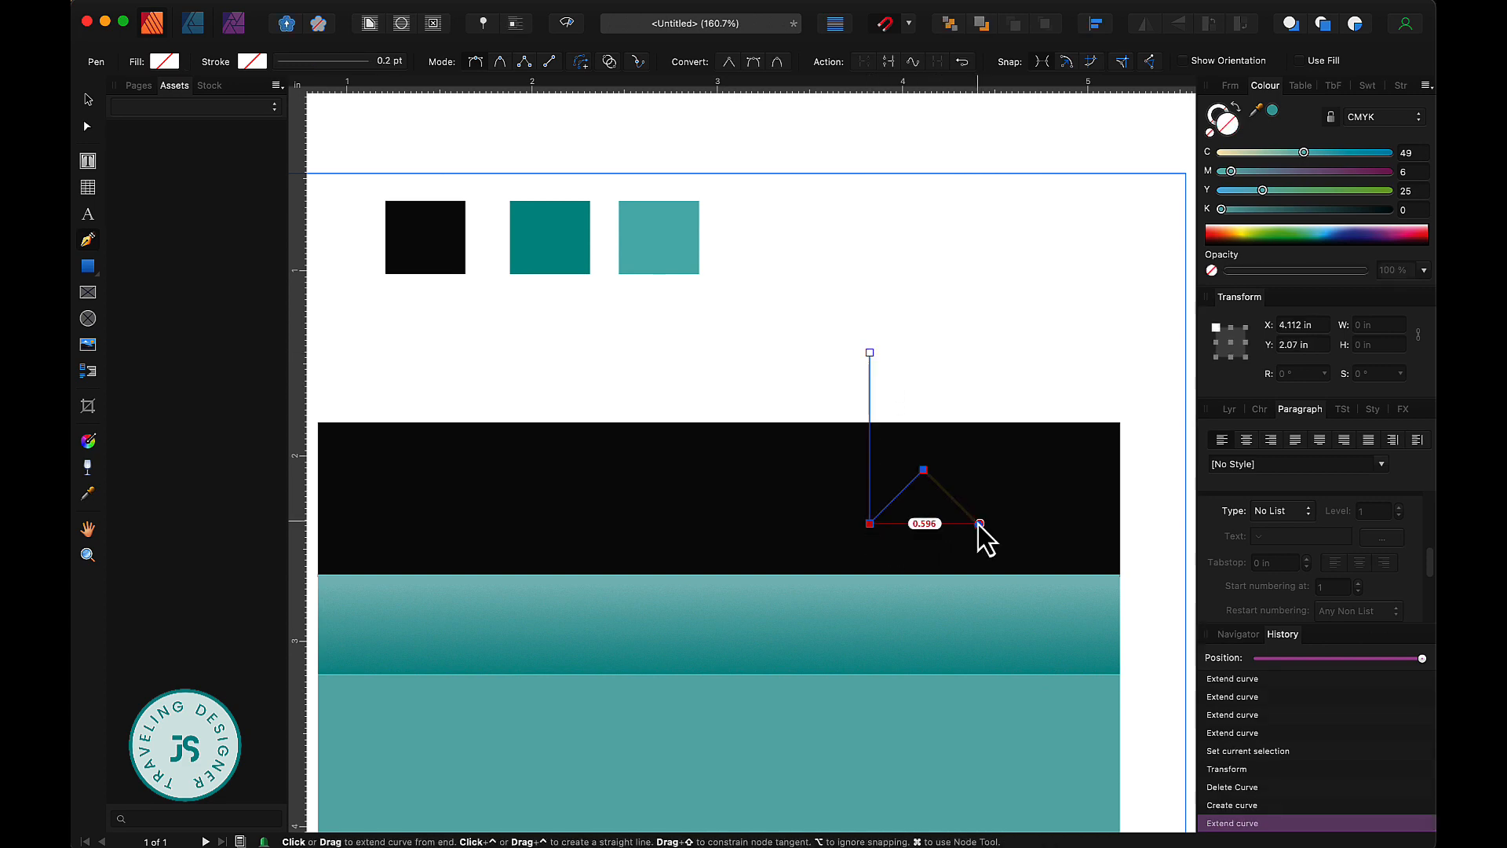
click(980, 523)
click(960, 356)
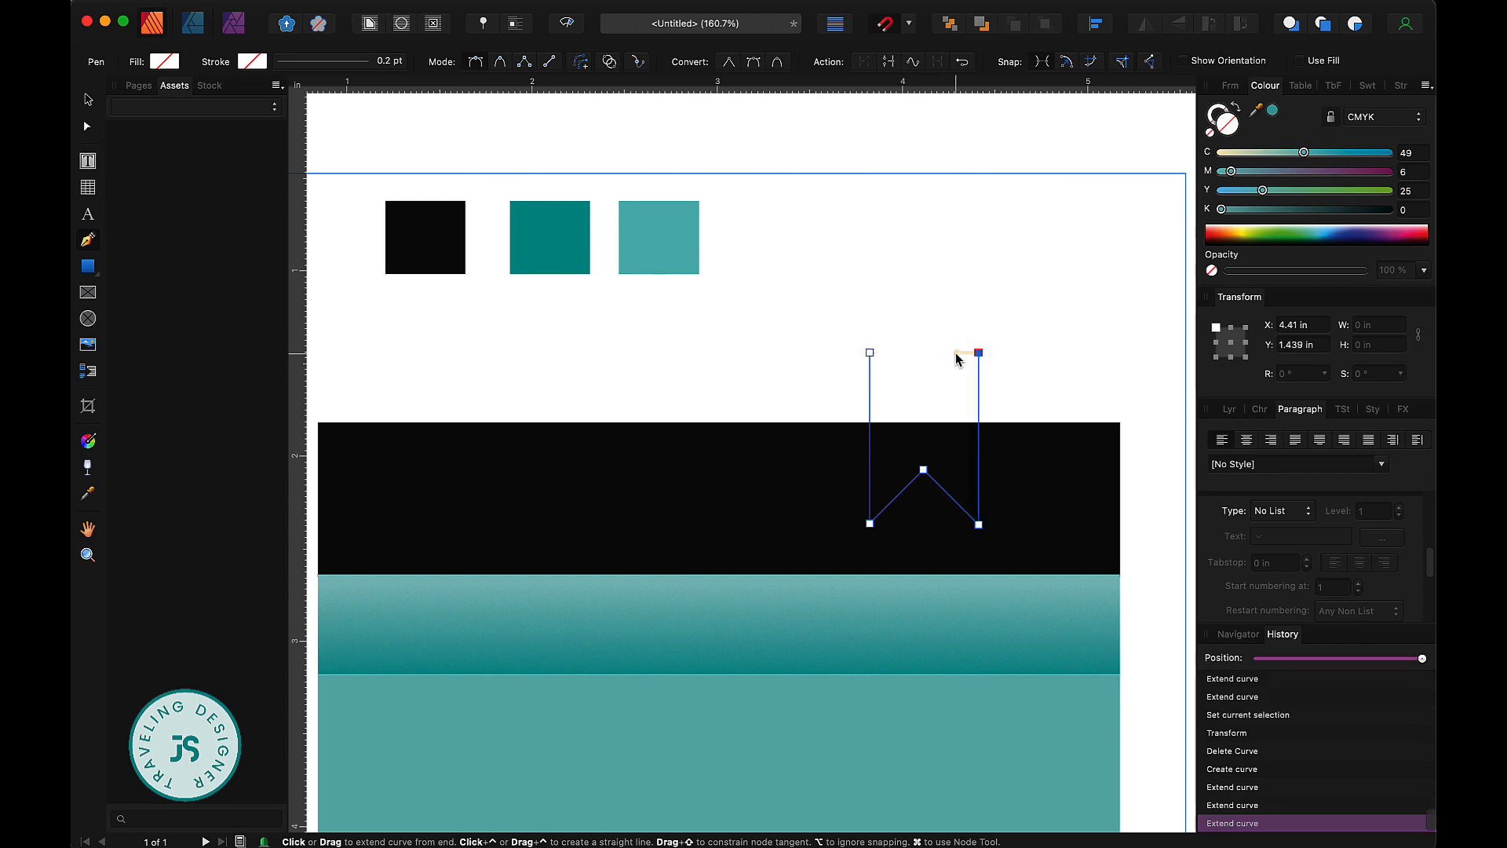
click(871, 354)
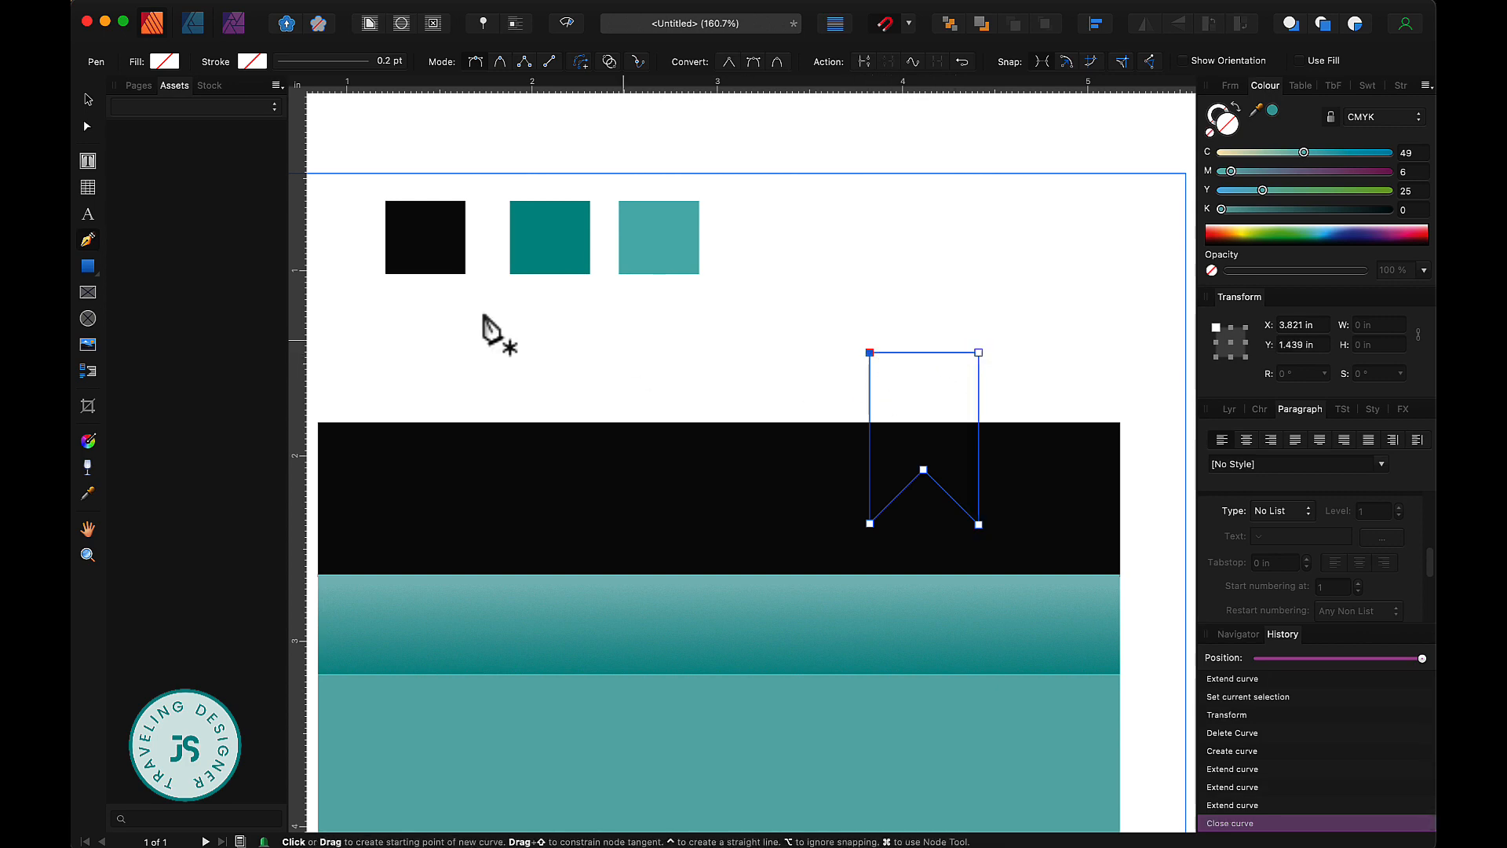
key(v)
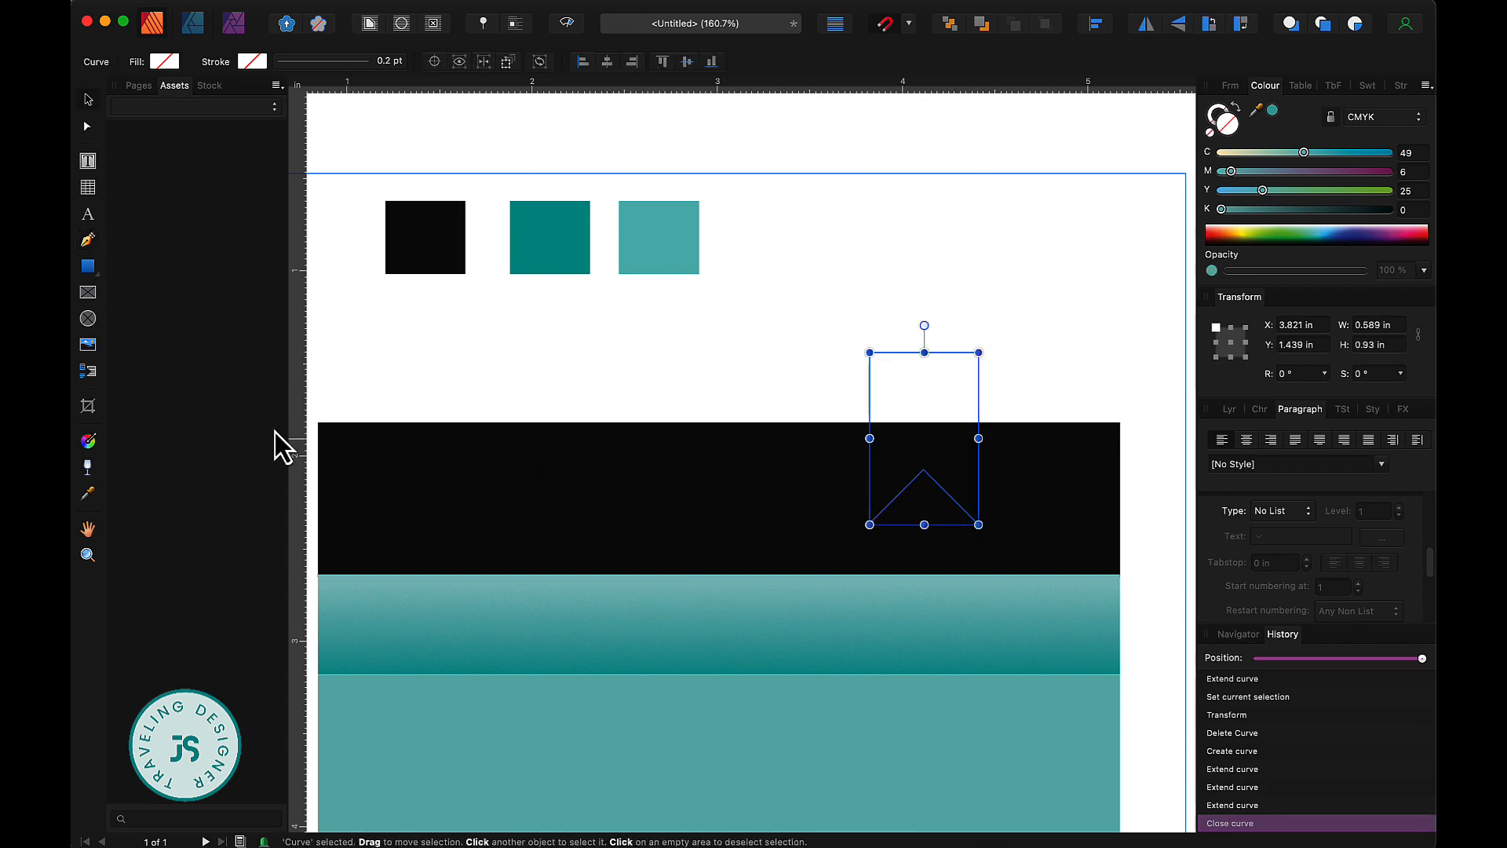
Step: Fill the ribbon shape with the colour sampled from the light teal swatch
click(88, 494)
click(676, 236)
key(v)
Step: Draw a closed triangle, about 0.25 by 0.38 in, between the ribbon's upper-left corner and the black header's top edge
scroll(761, 390, up, 4)
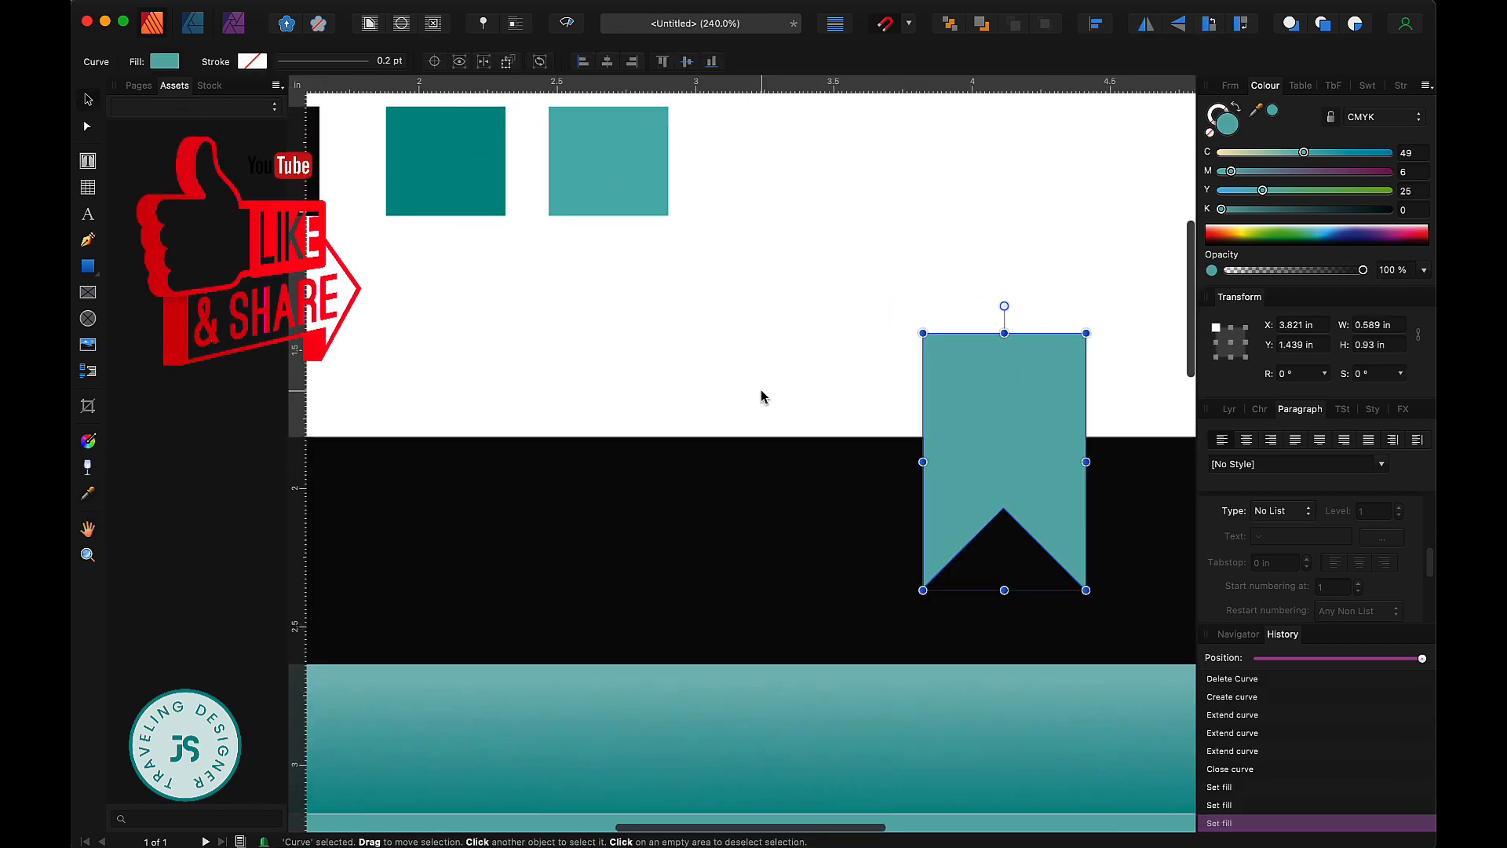
scroll(761, 389, up, 2)
scroll(761, 390, right, 2)
click(88, 241)
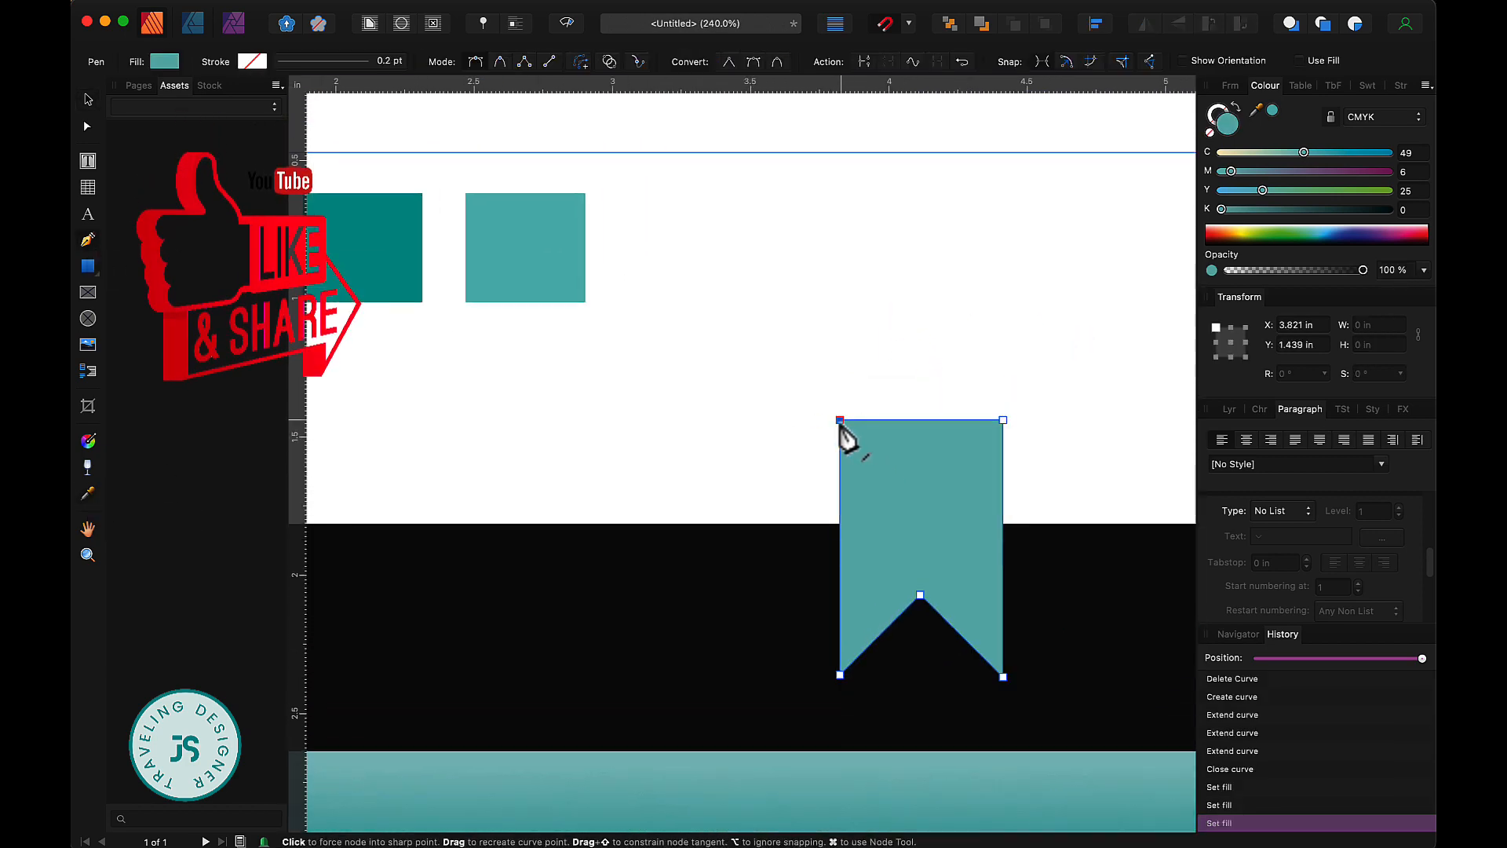
click(770, 524)
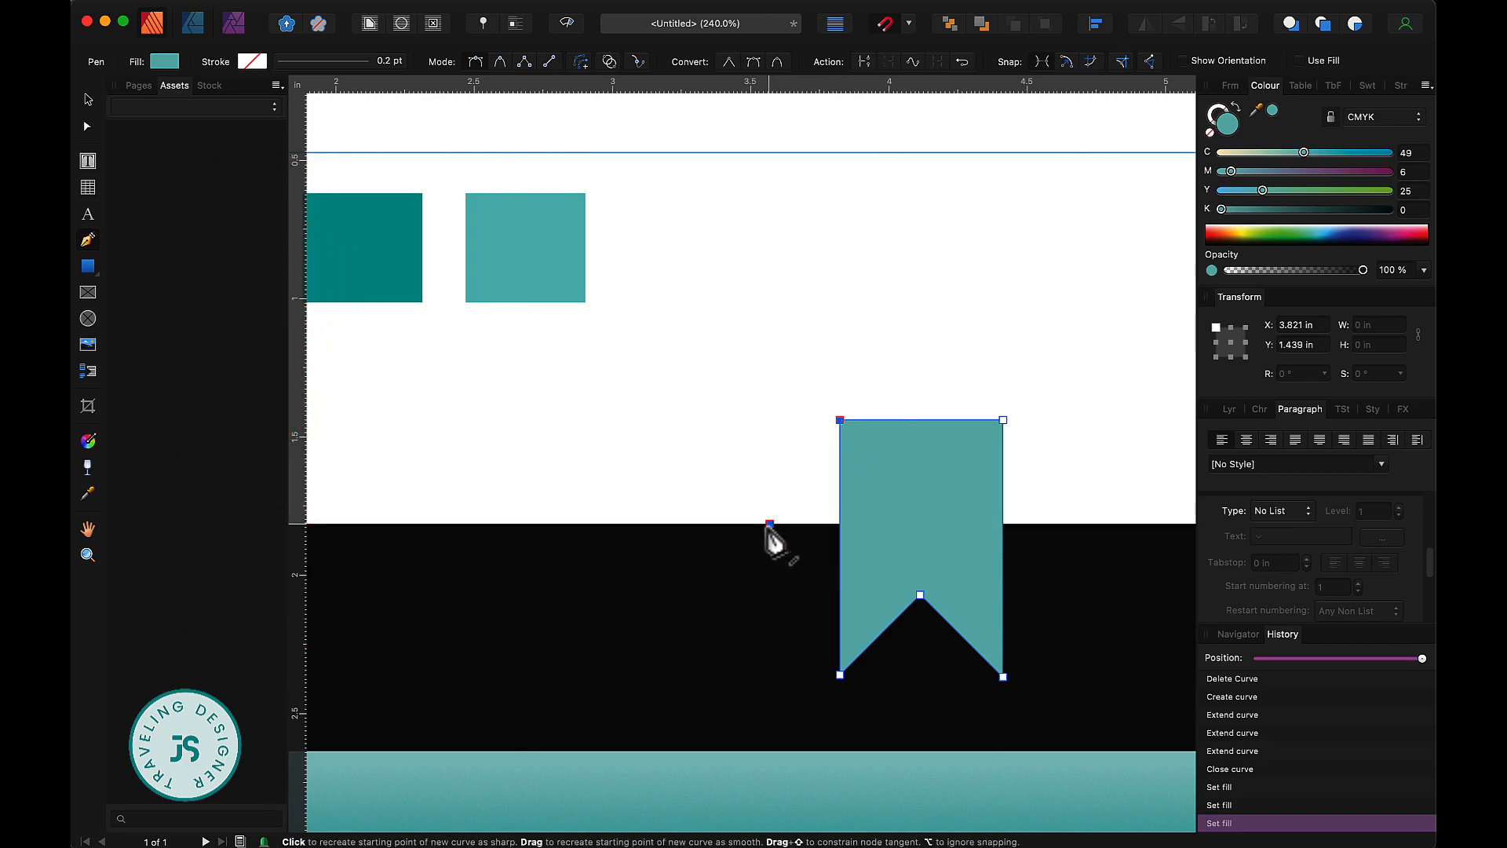
click(840, 421)
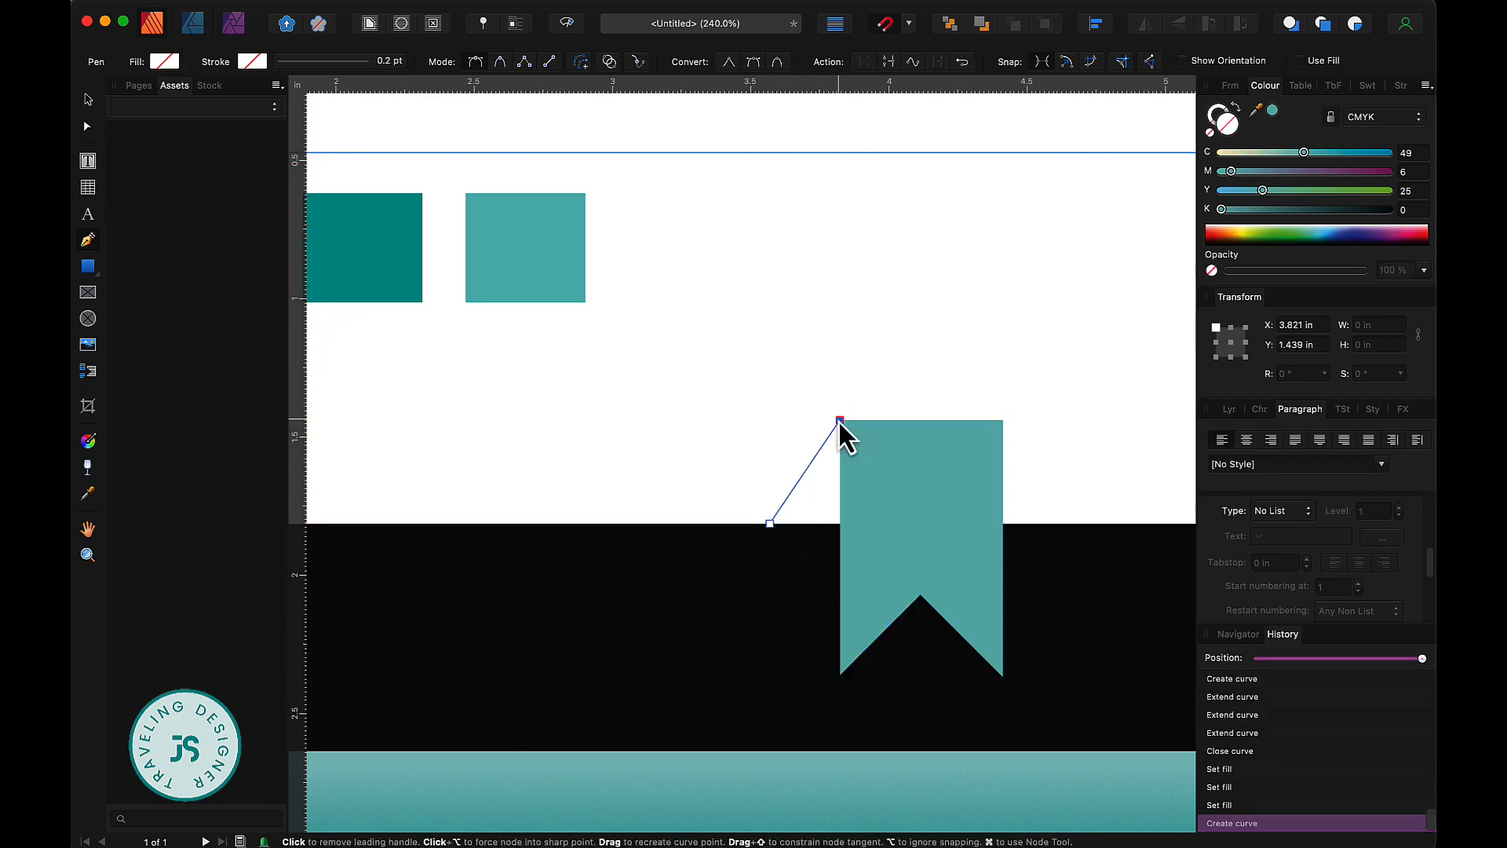
click(840, 523)
click(769, 523)
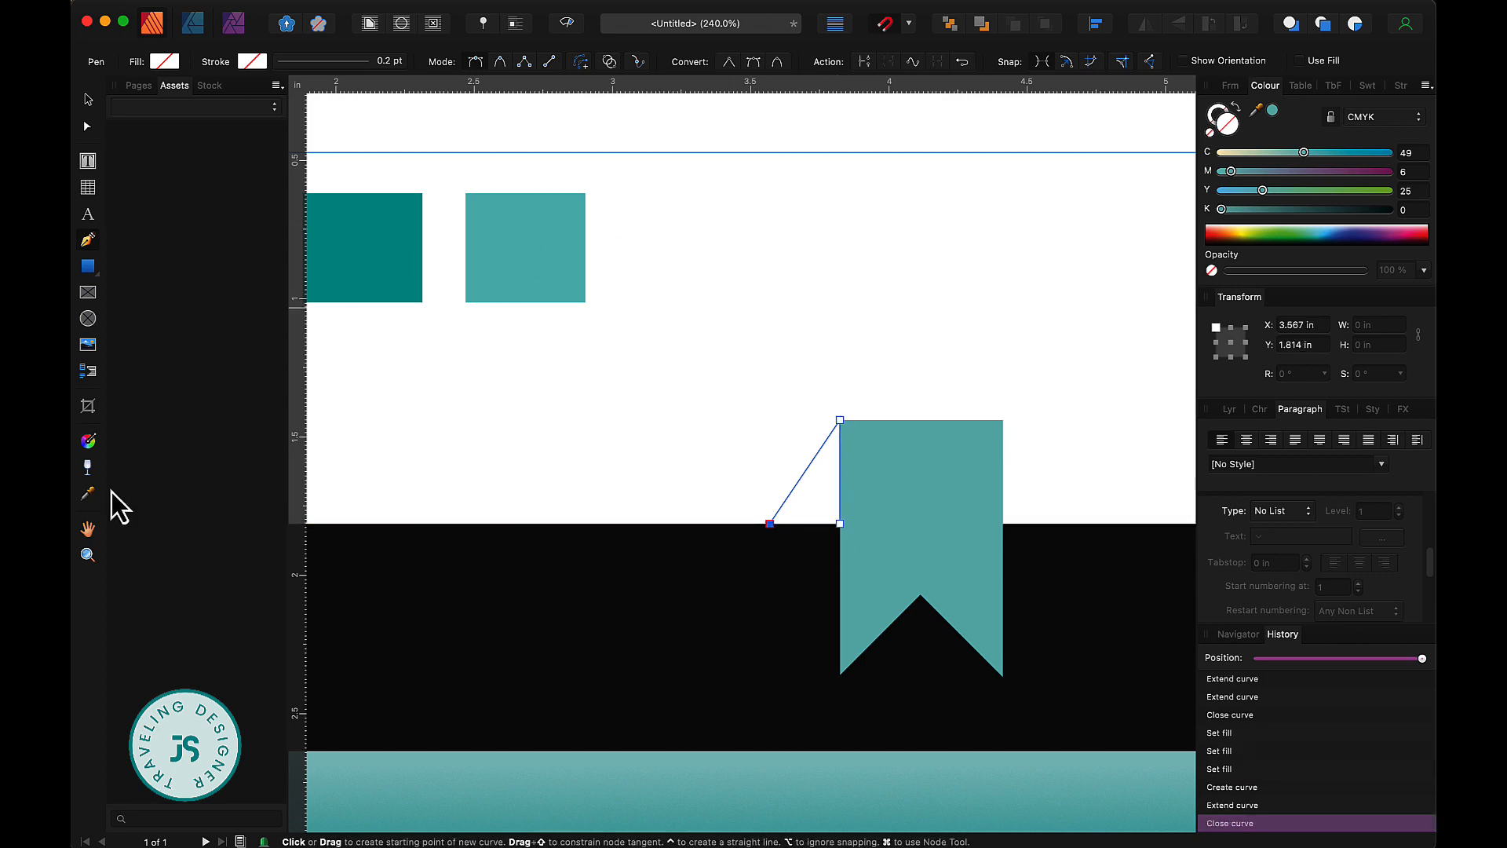
Step: Fill the triangle with the dark teal swatch's colour and apply a gradient from dark teal at its peak to lighter teal at its base
click(88, 498)
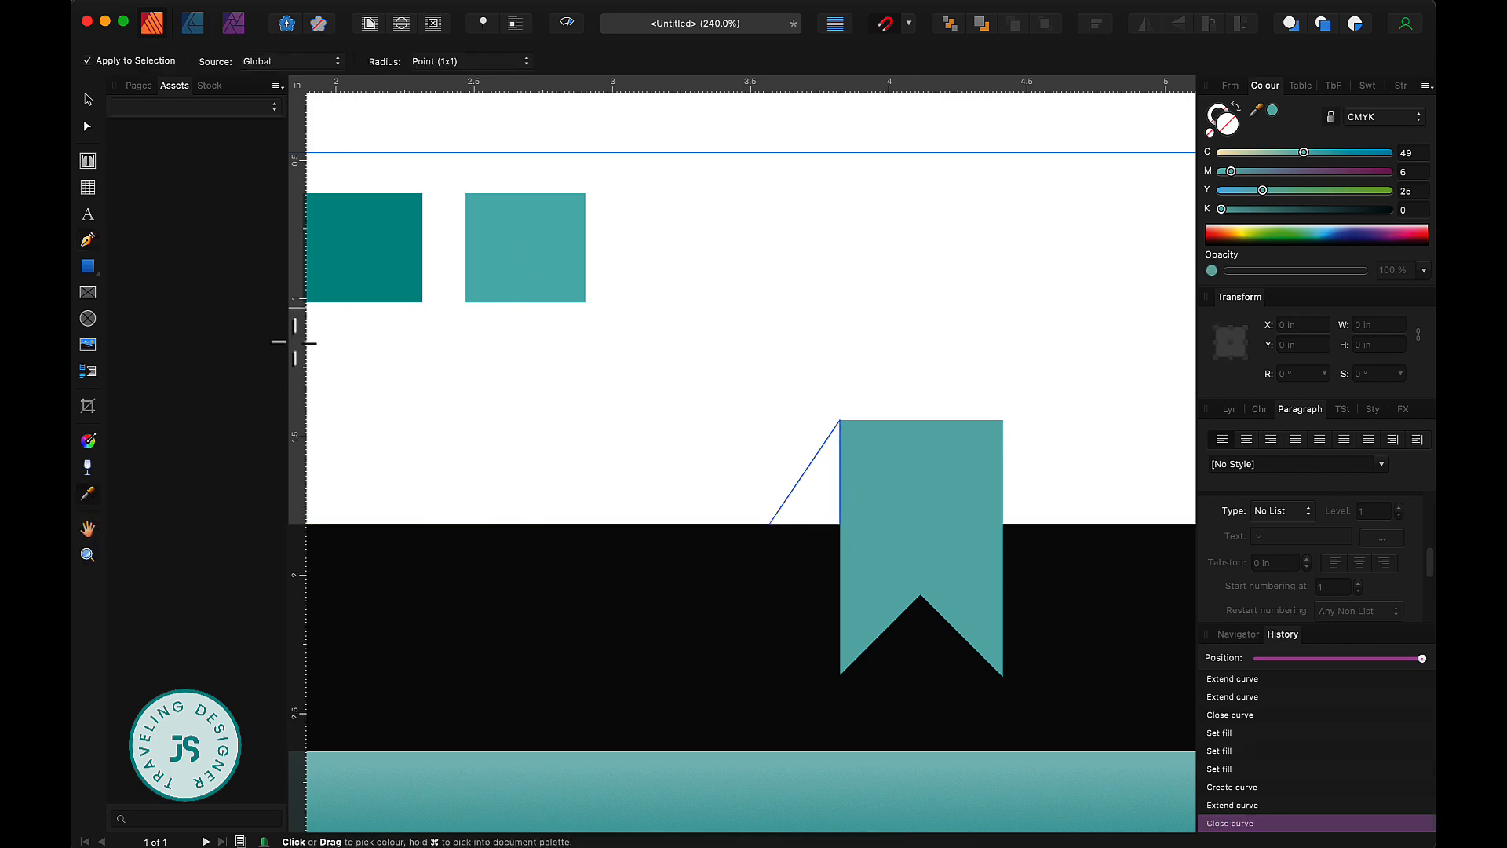
click(369, 239)
click(85, 446)
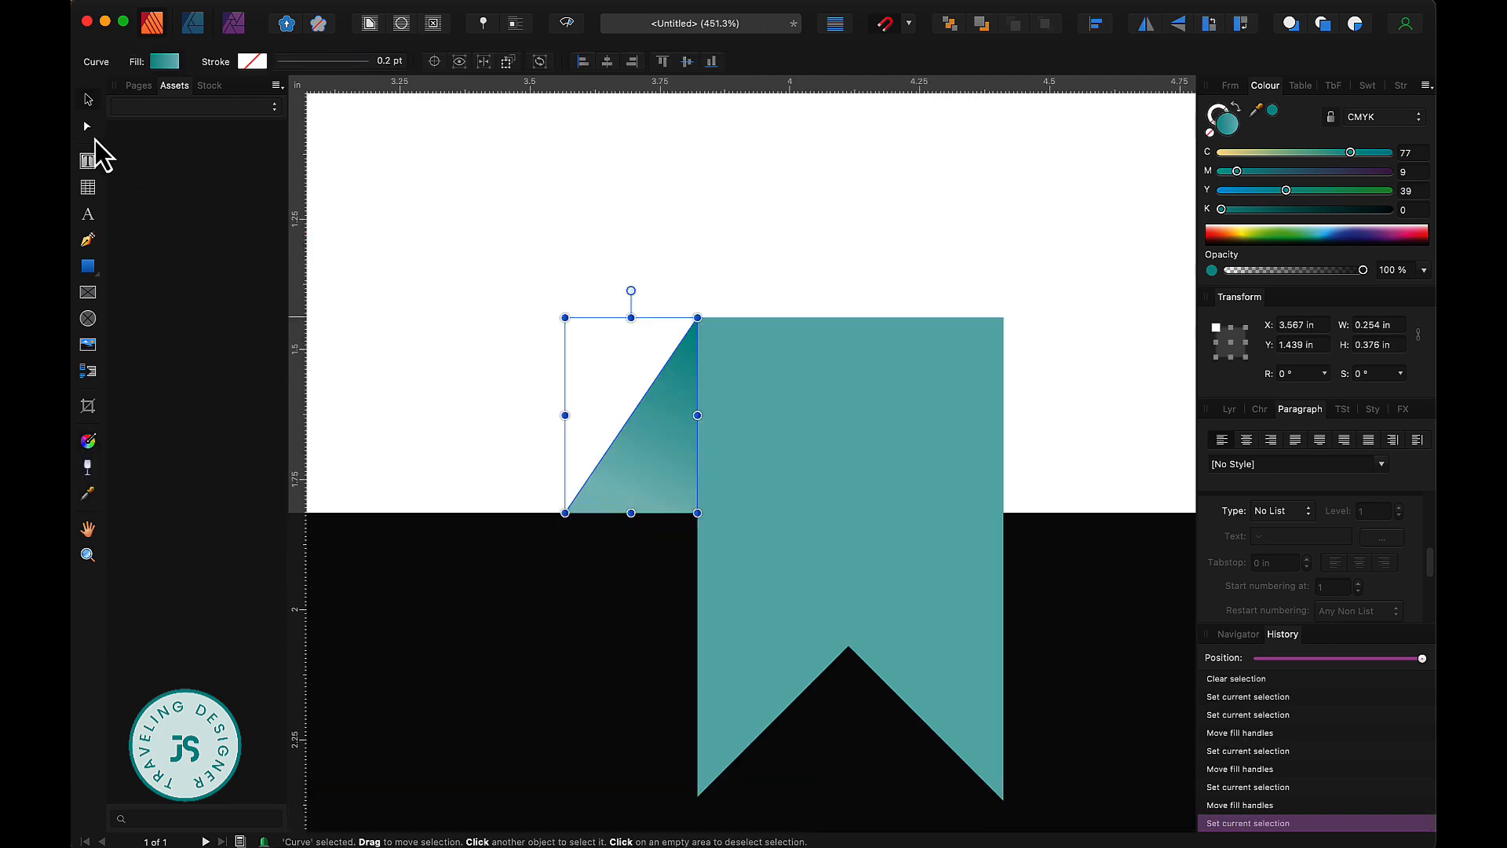
Step: Bow the triangle's slanted edge outward and move its lower-left node along the header's edge to about X 3.606 in
click(87, 126)
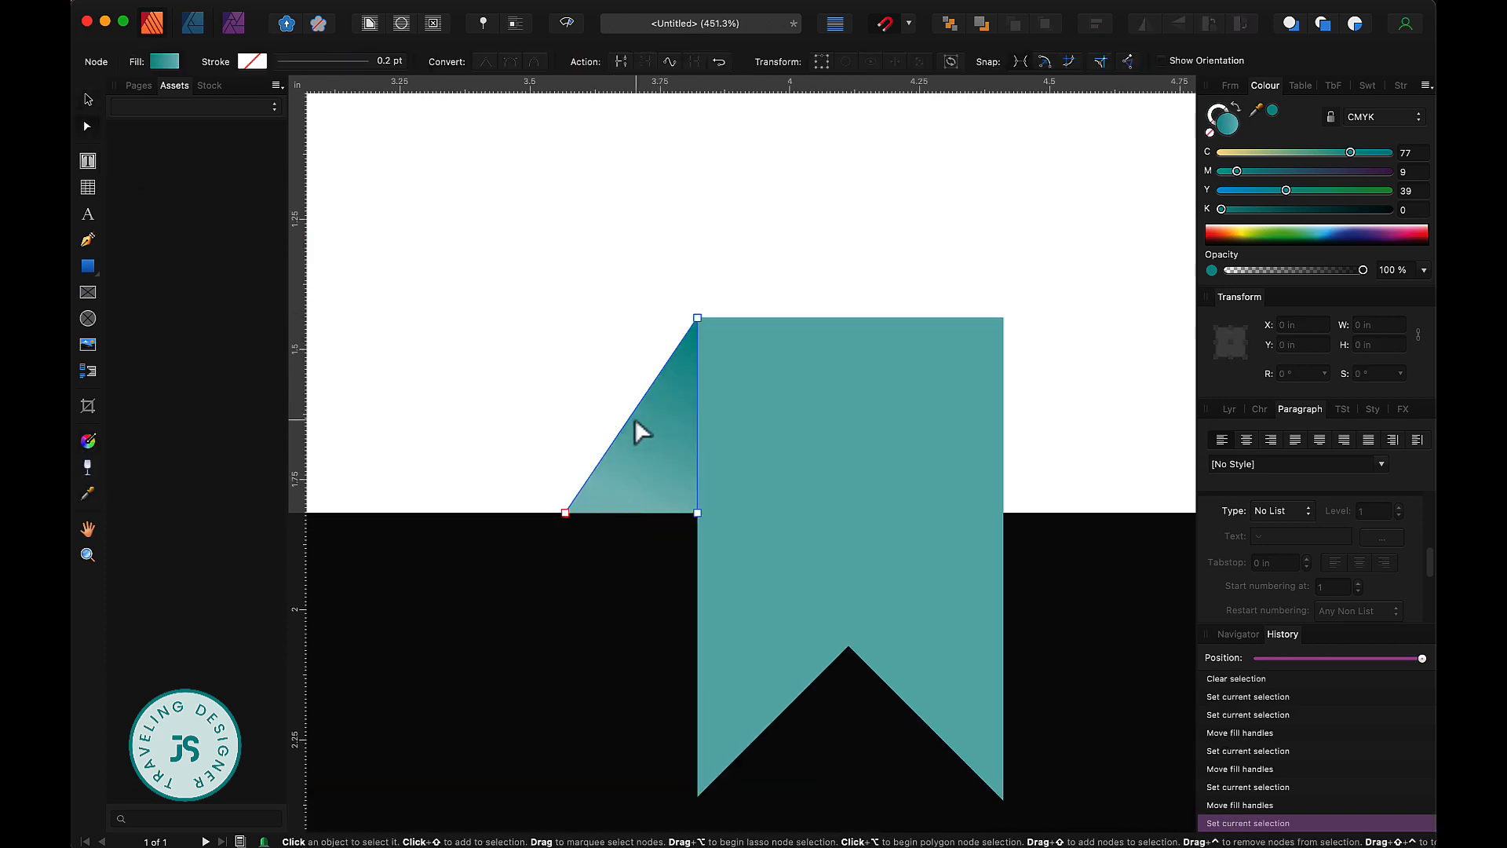
drag(636, 424, 623, 403)
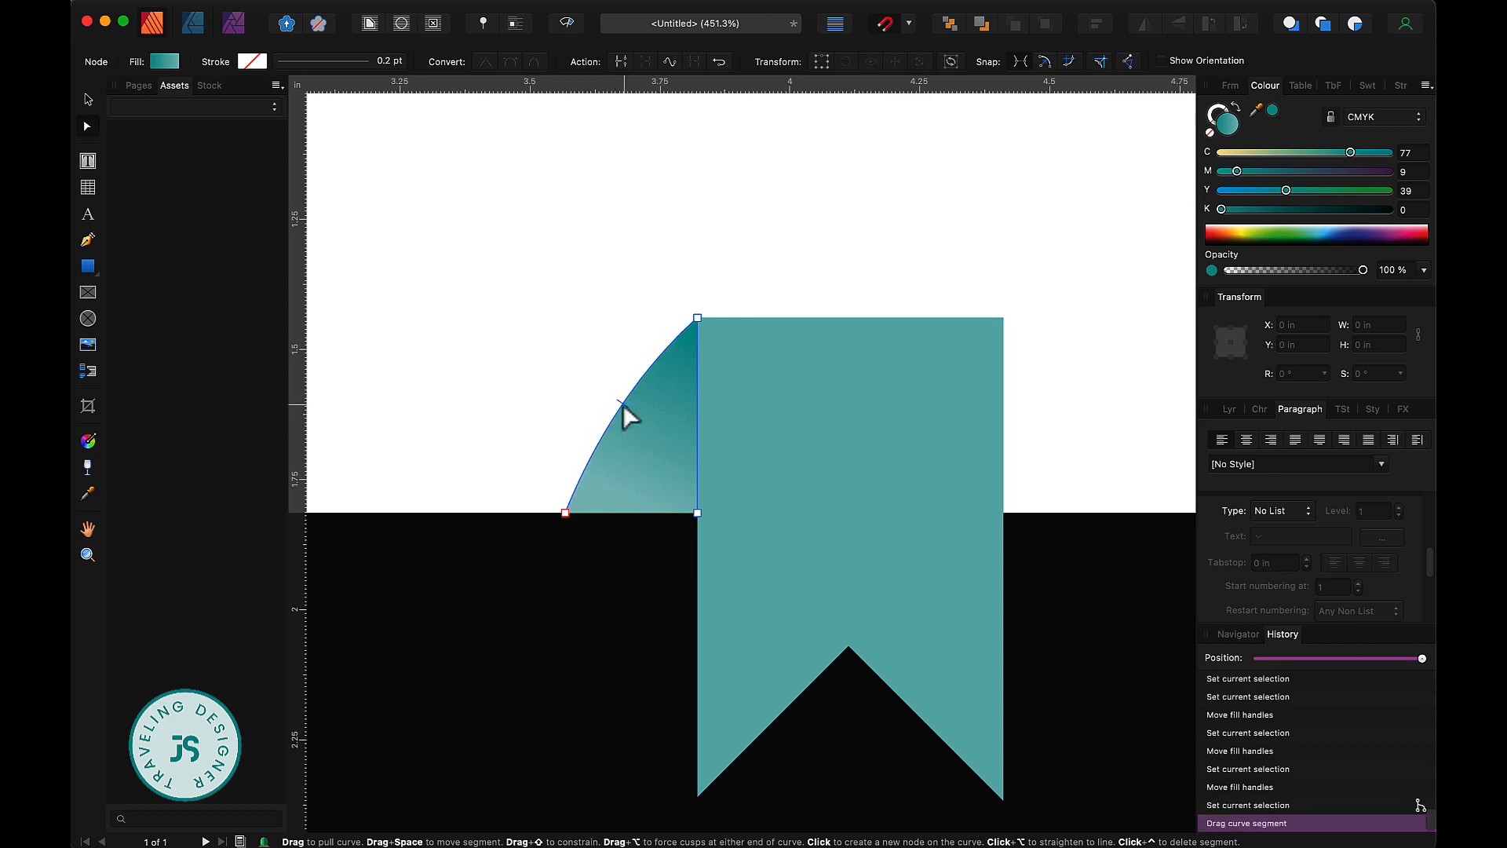
drag(565, 512, 583, 513)
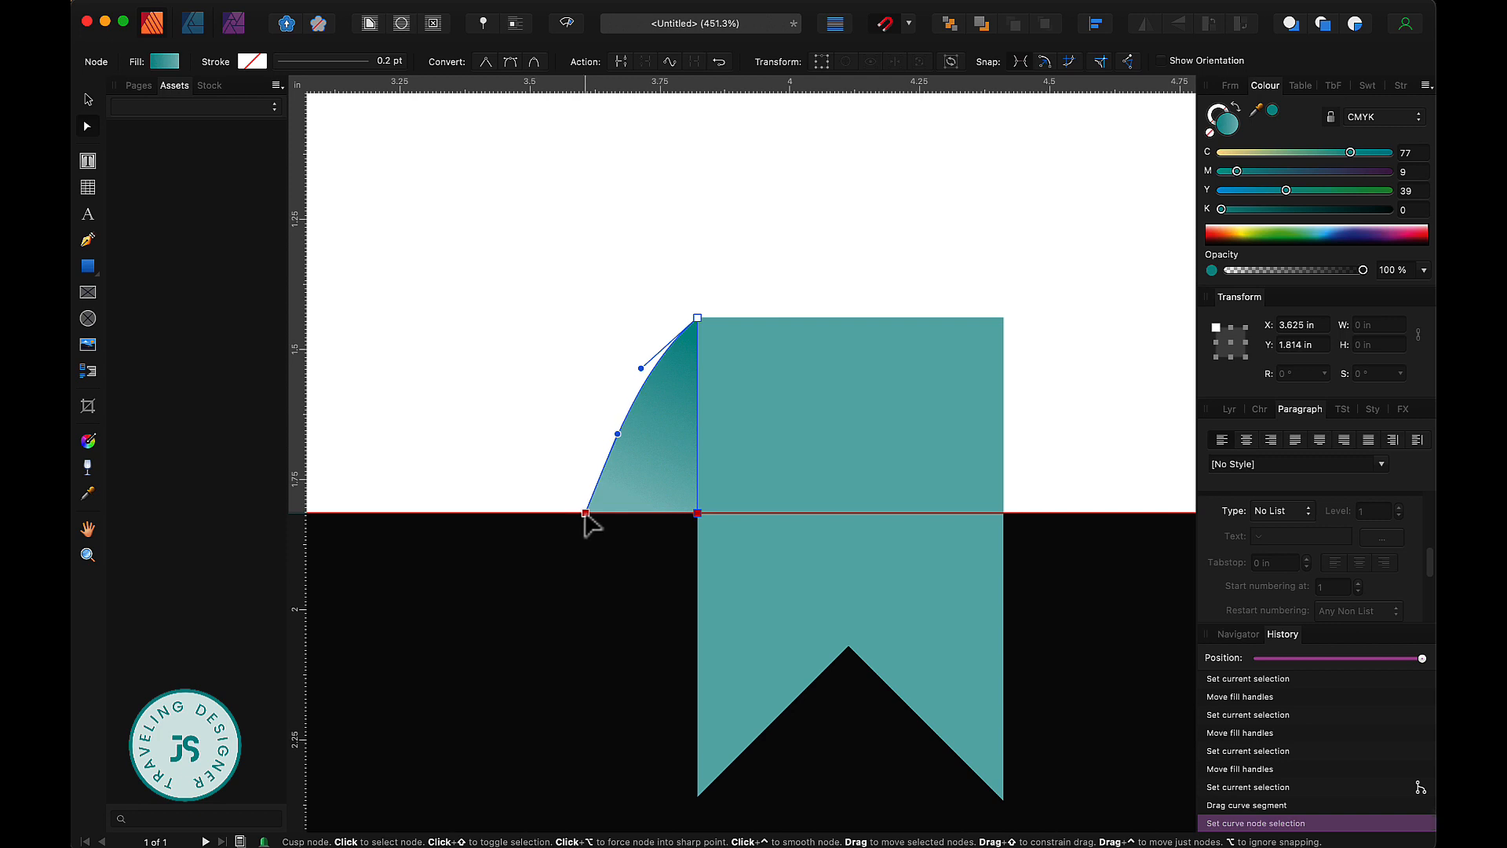
Step: Add the artistic text "11" and place it near the left end of the black header, at about X 1.252 in, Y 2.051 in
scroll(585, 514, down, 5)
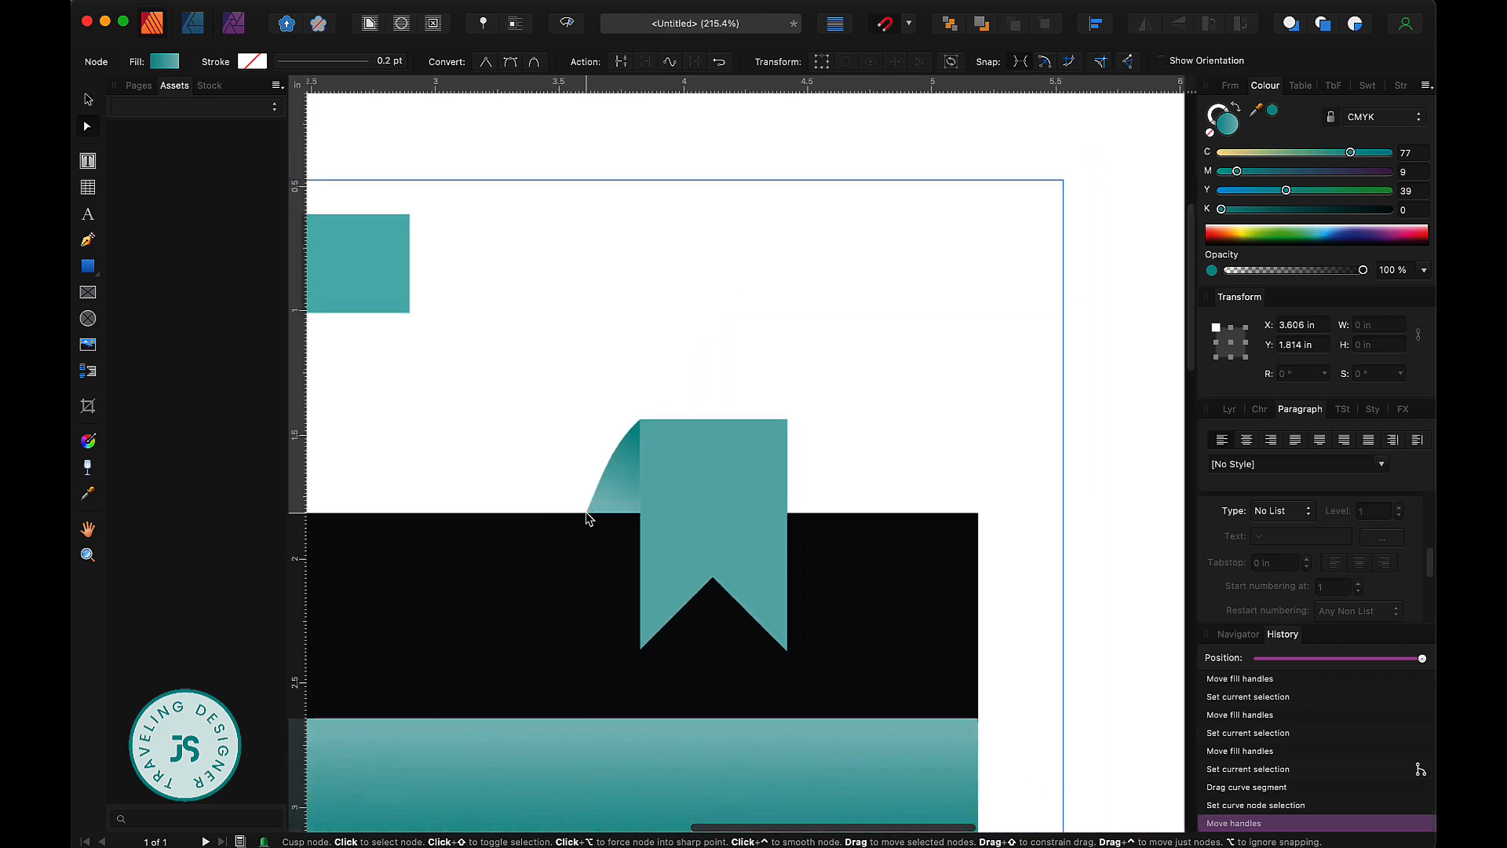
scroll(585, 514, left, 5)
scroll(586, 514, down, 4)
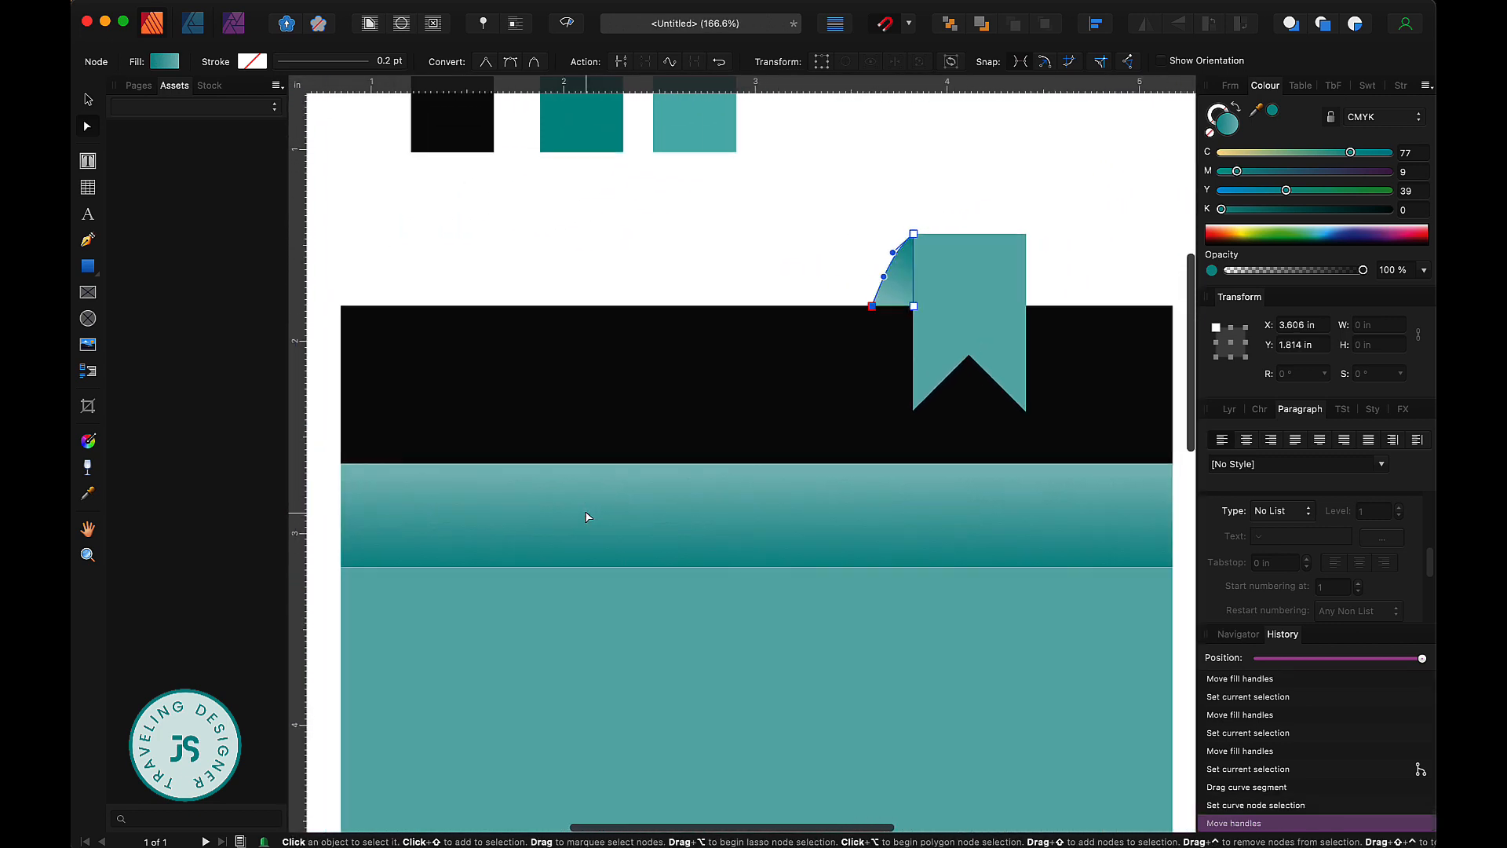
click(91, 214)
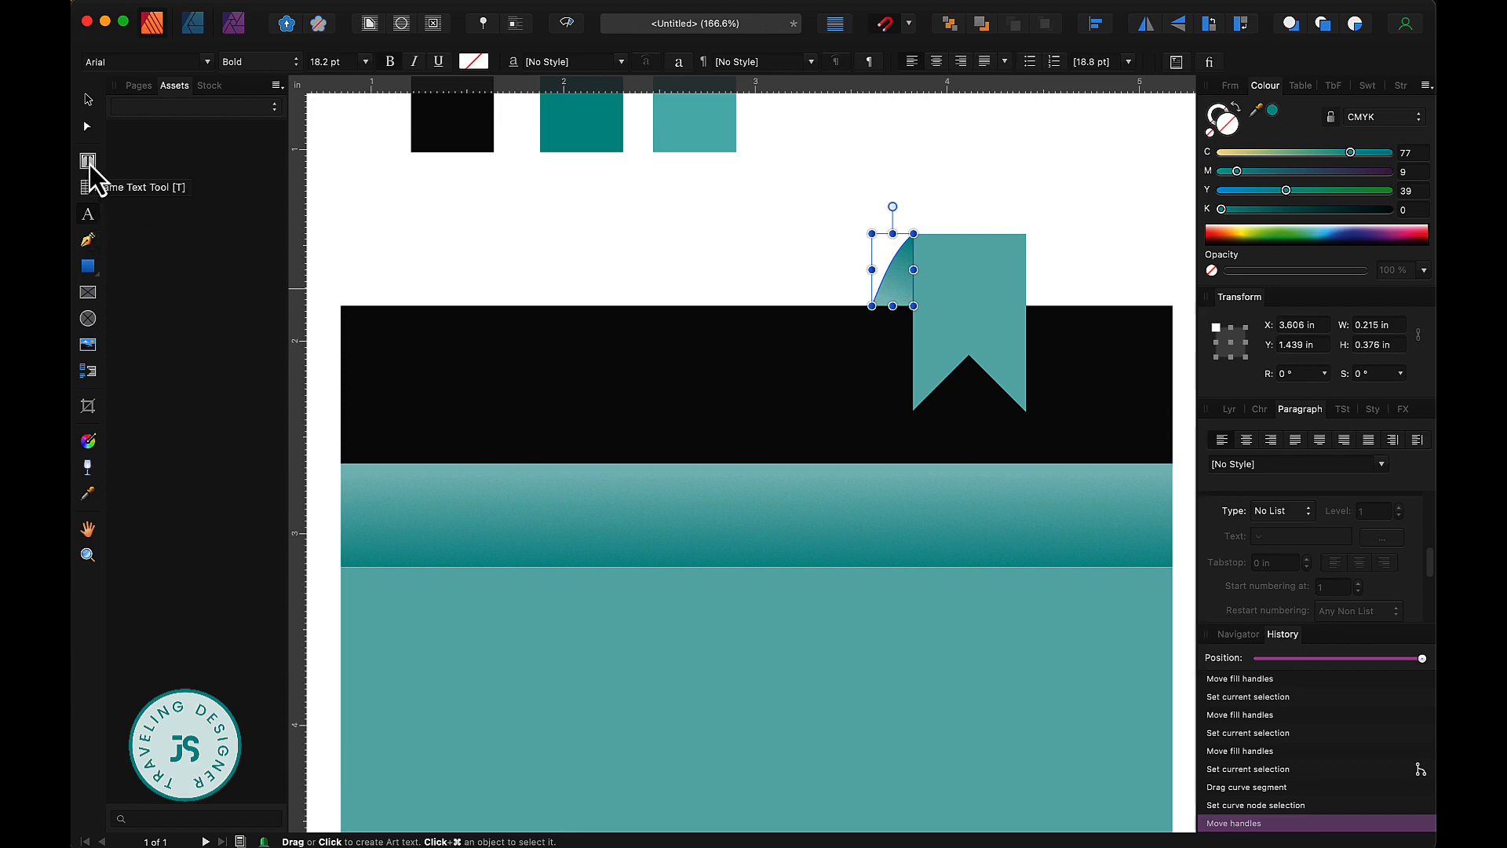
click(430, 339)
text(11)
click(87, 100)
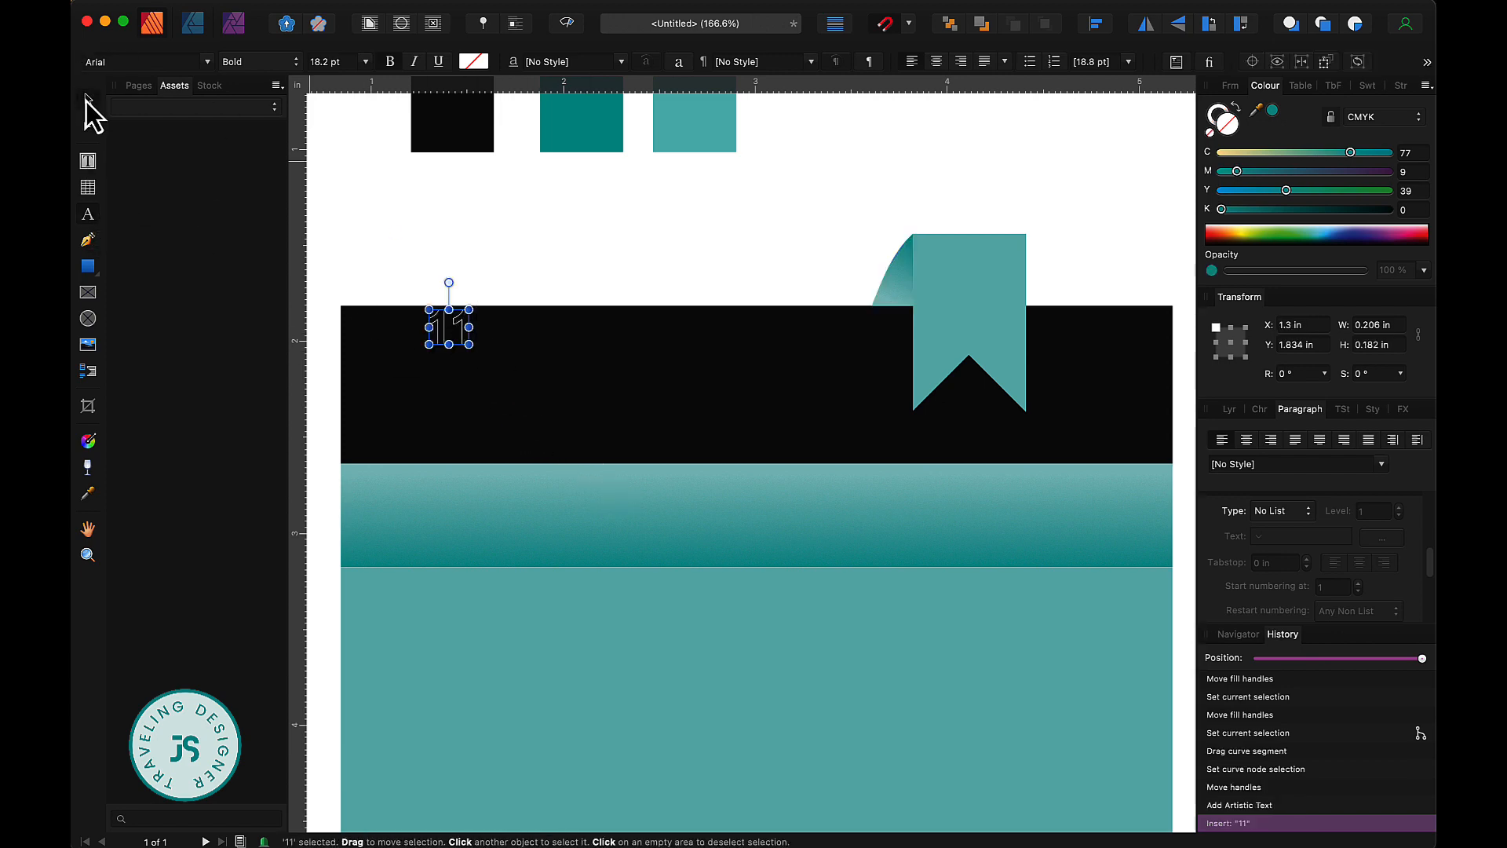
drag(454, 344, 436, 375)
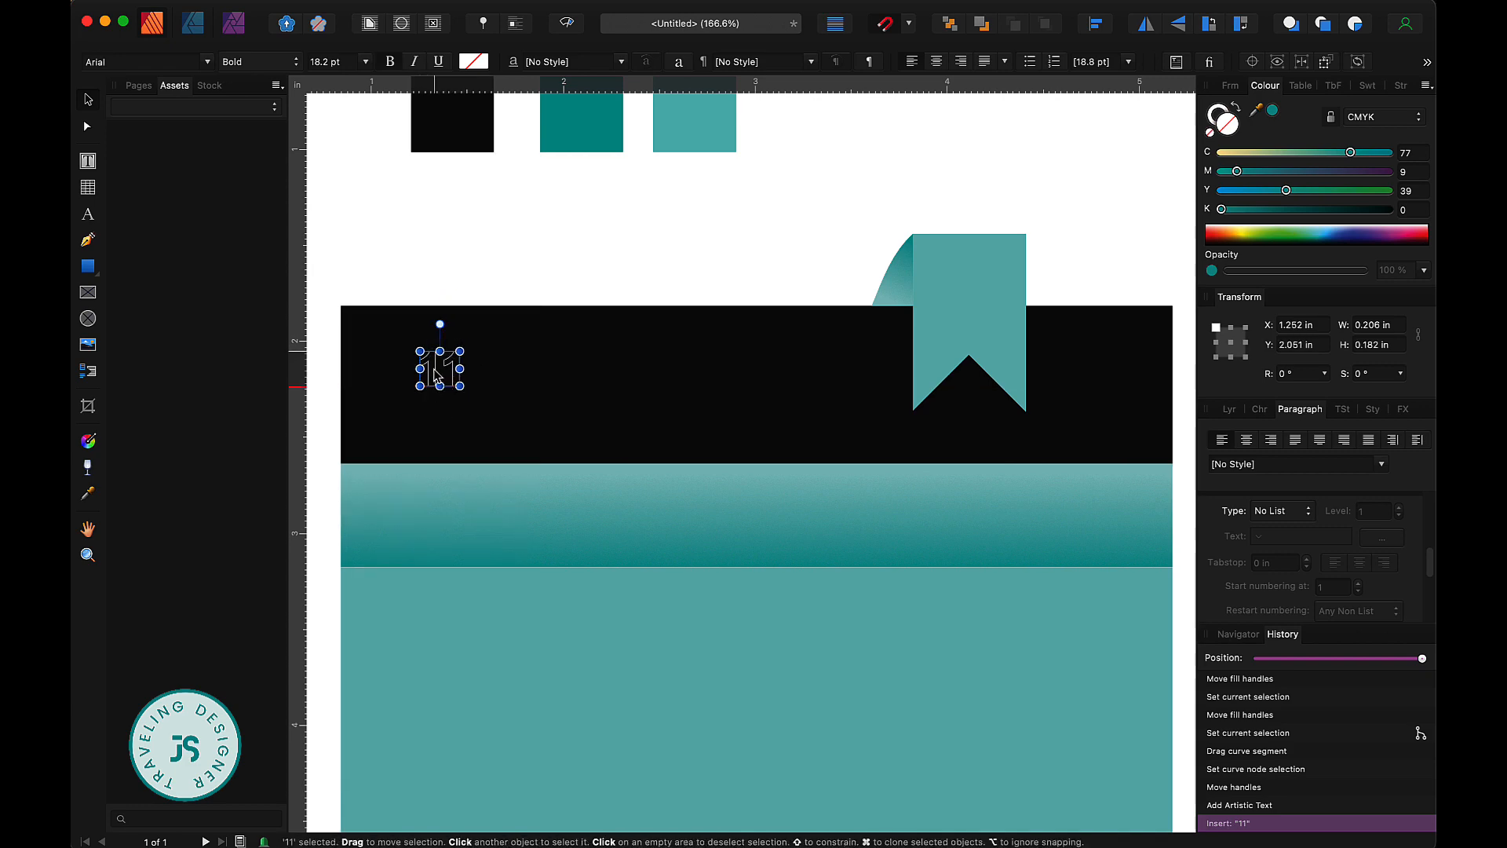
Step: Fill the header's "11" text with white, RGB 255, 255, 255
click(504, 385)
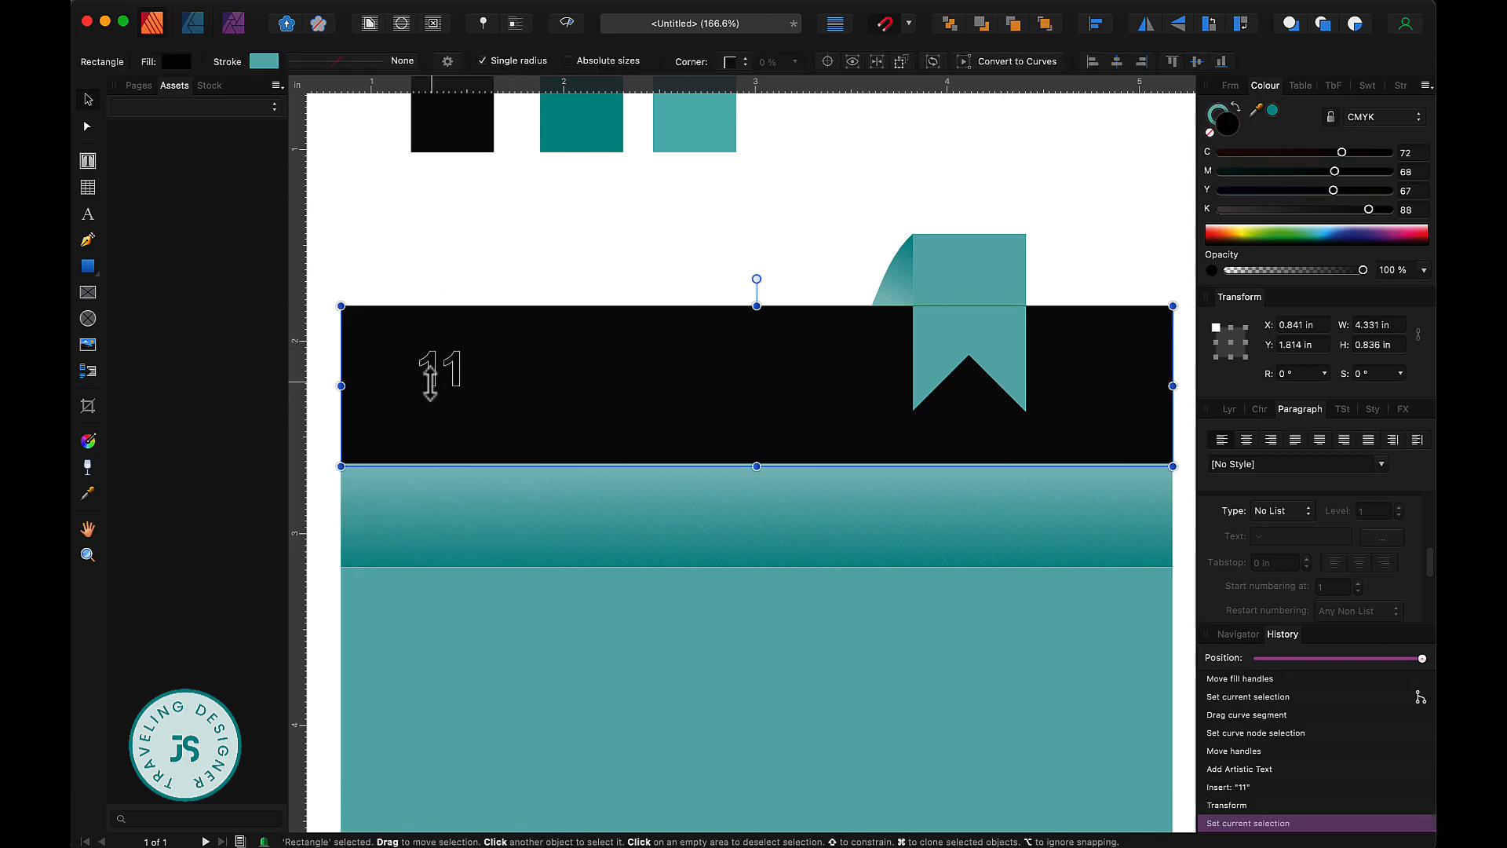
click(429, 383)
double_click(436, 376)
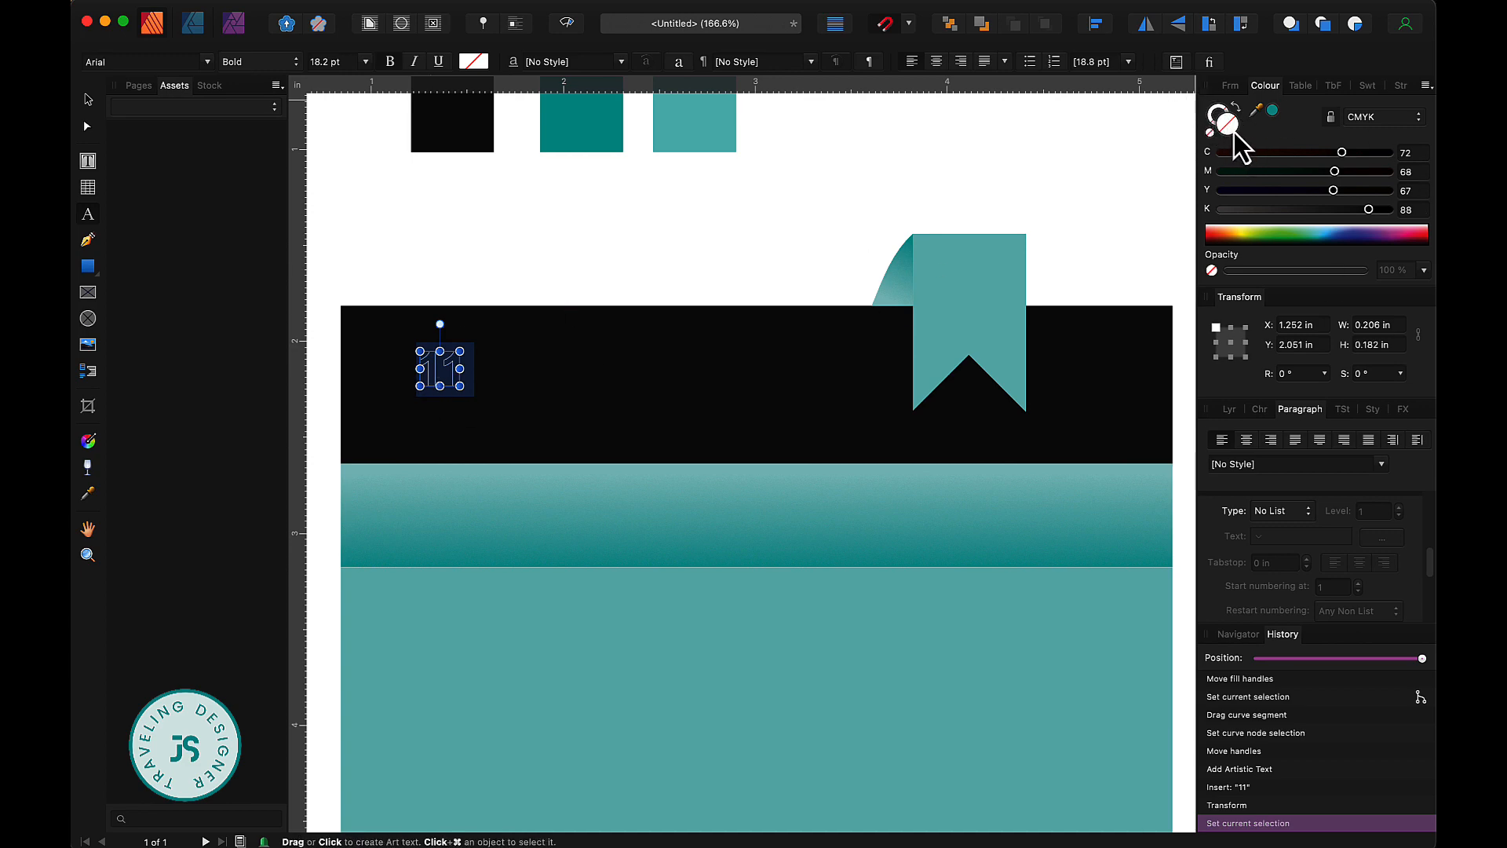
click(1247, 232)
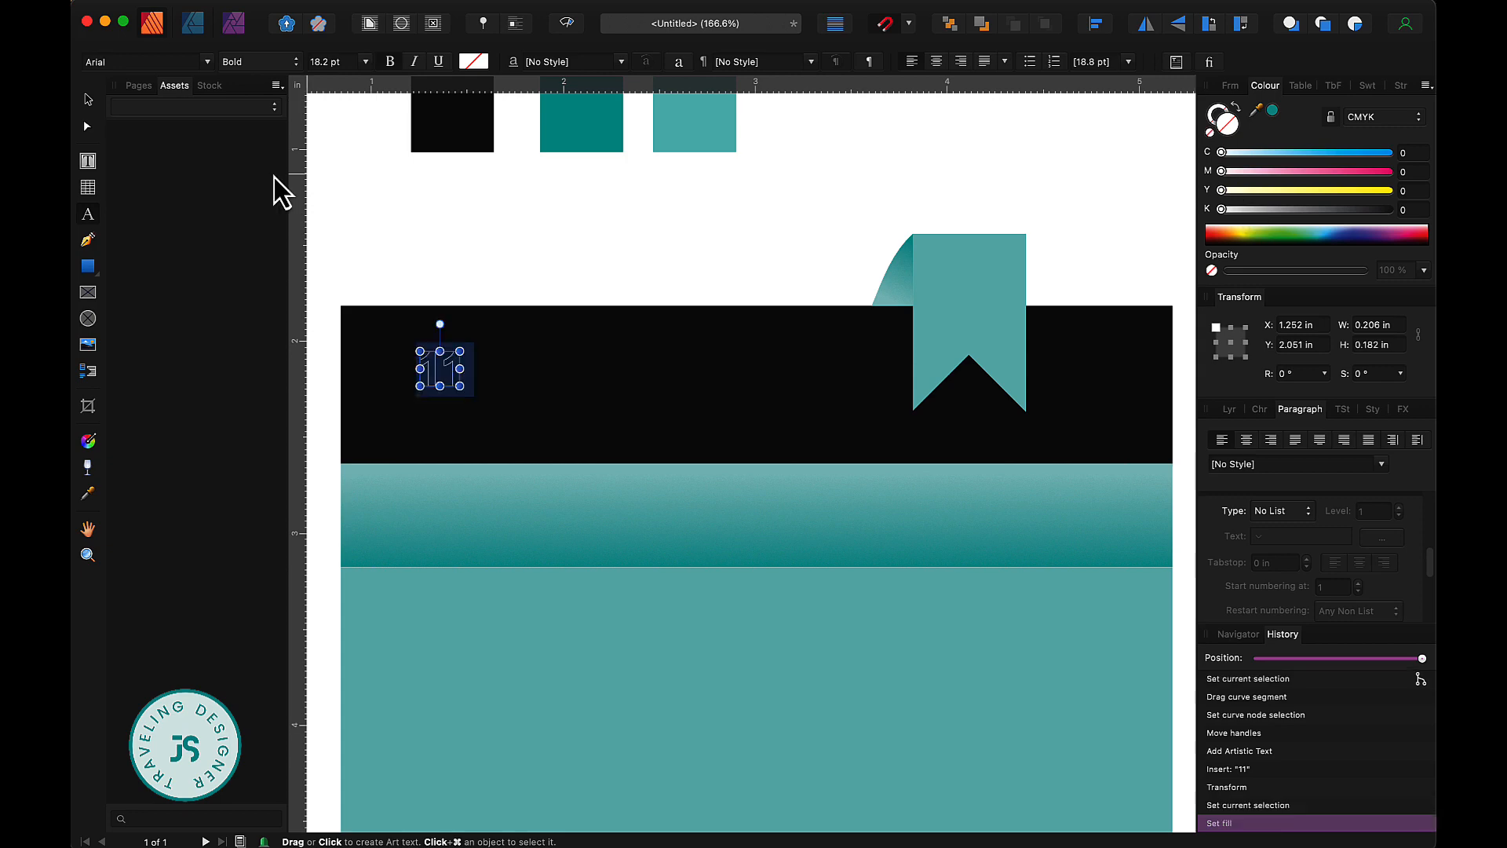
click(473, 63)
drag(585, 209, 582, 174)
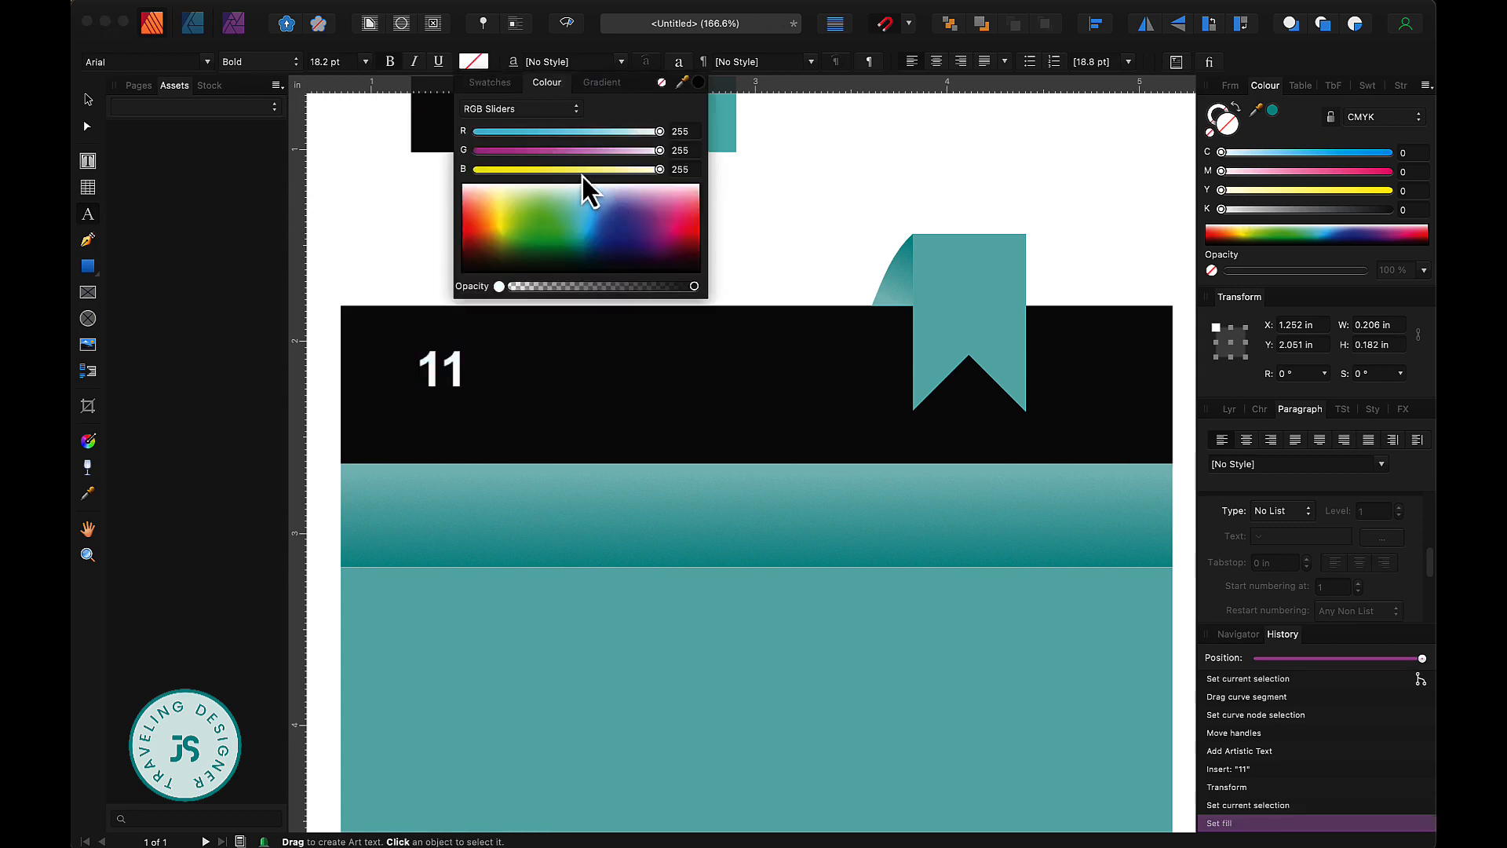
click(88, 100)
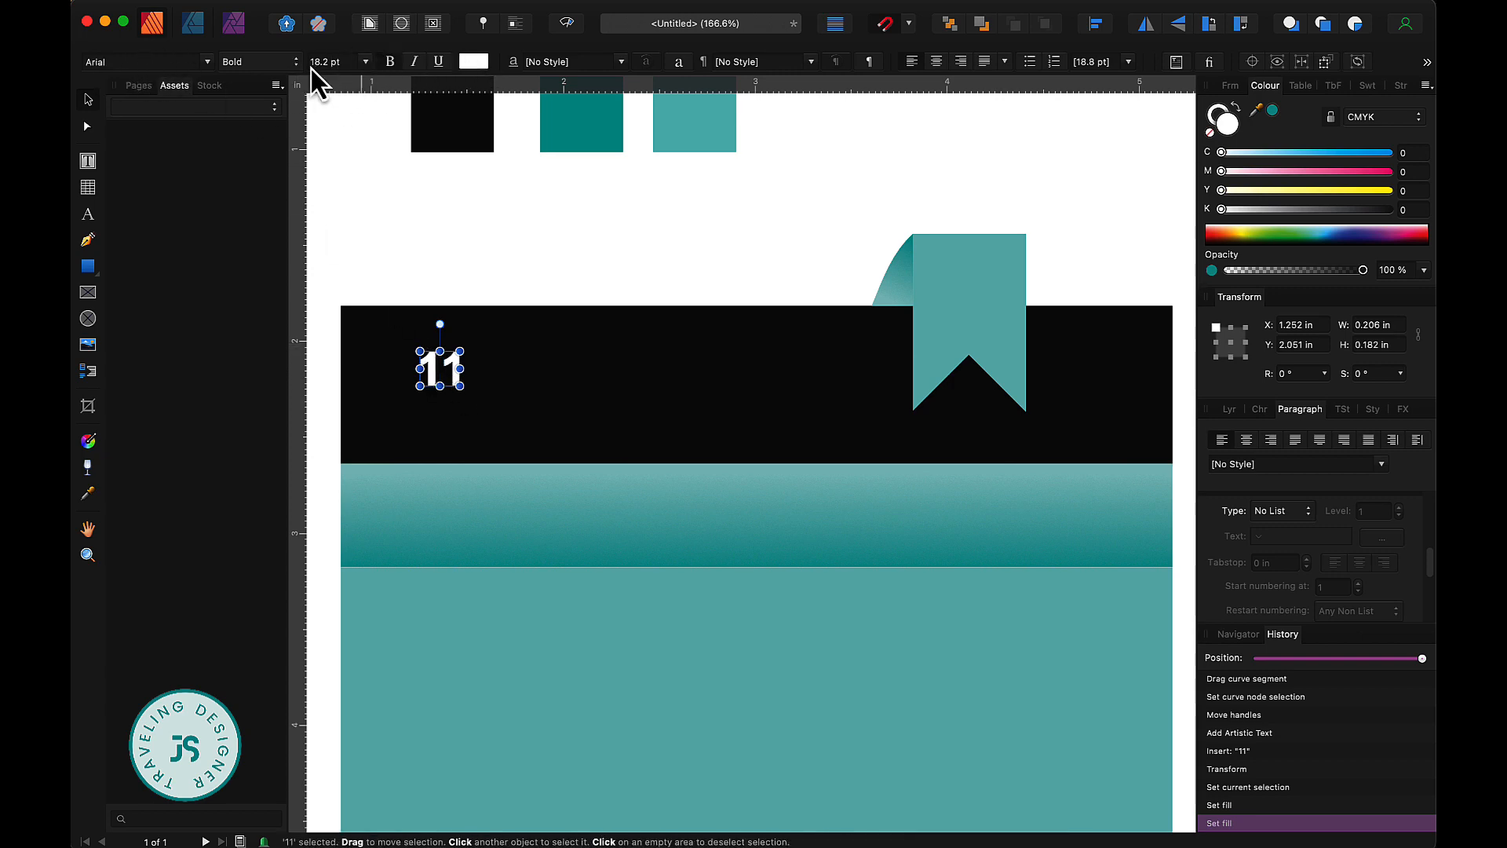
Step: Duplicate the "11" text directly below the original, at about Y 2.295 in, and replace the copy's text with "NOVEMBER"
click(366, 62)
drag(448, 373, 448, 420)
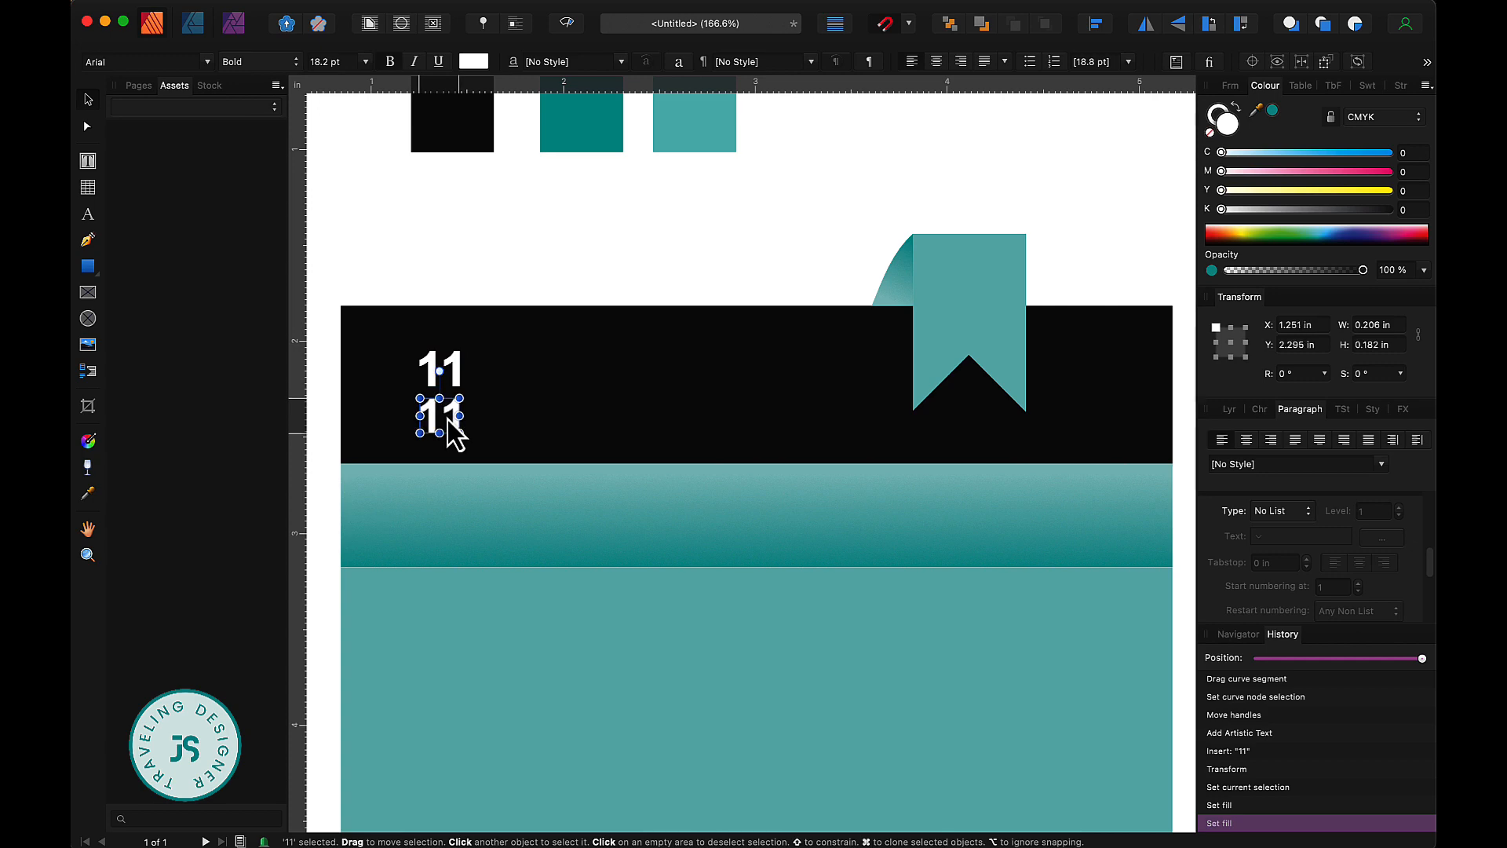
double_click(447, 420)
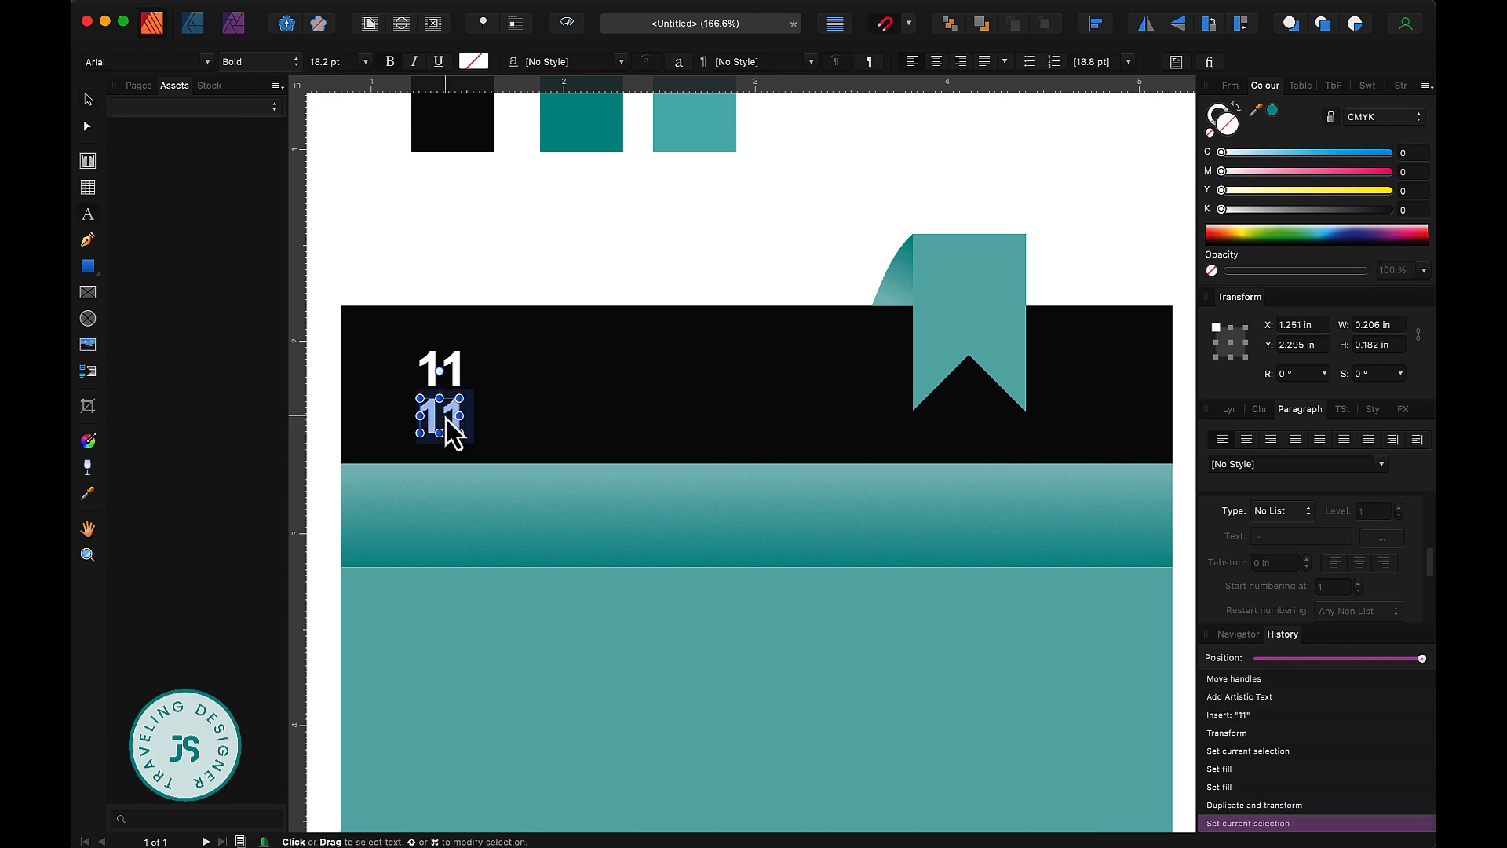
text(NOVEMBER)
Step: Set the whole "NOVEMBER" text to the Regular style at 14 pt
key(super+a)
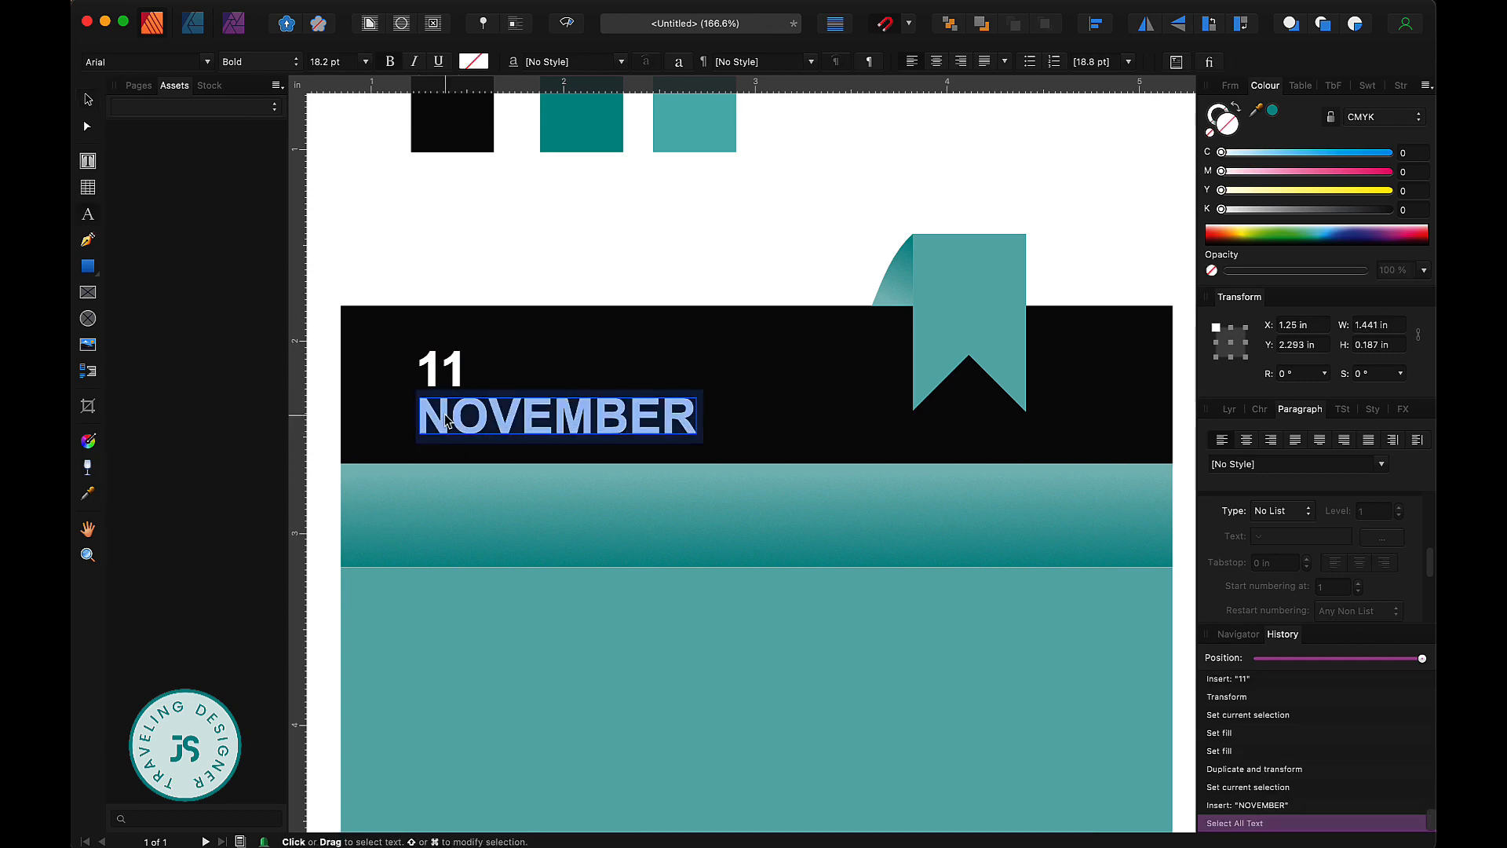
click(271, 62)
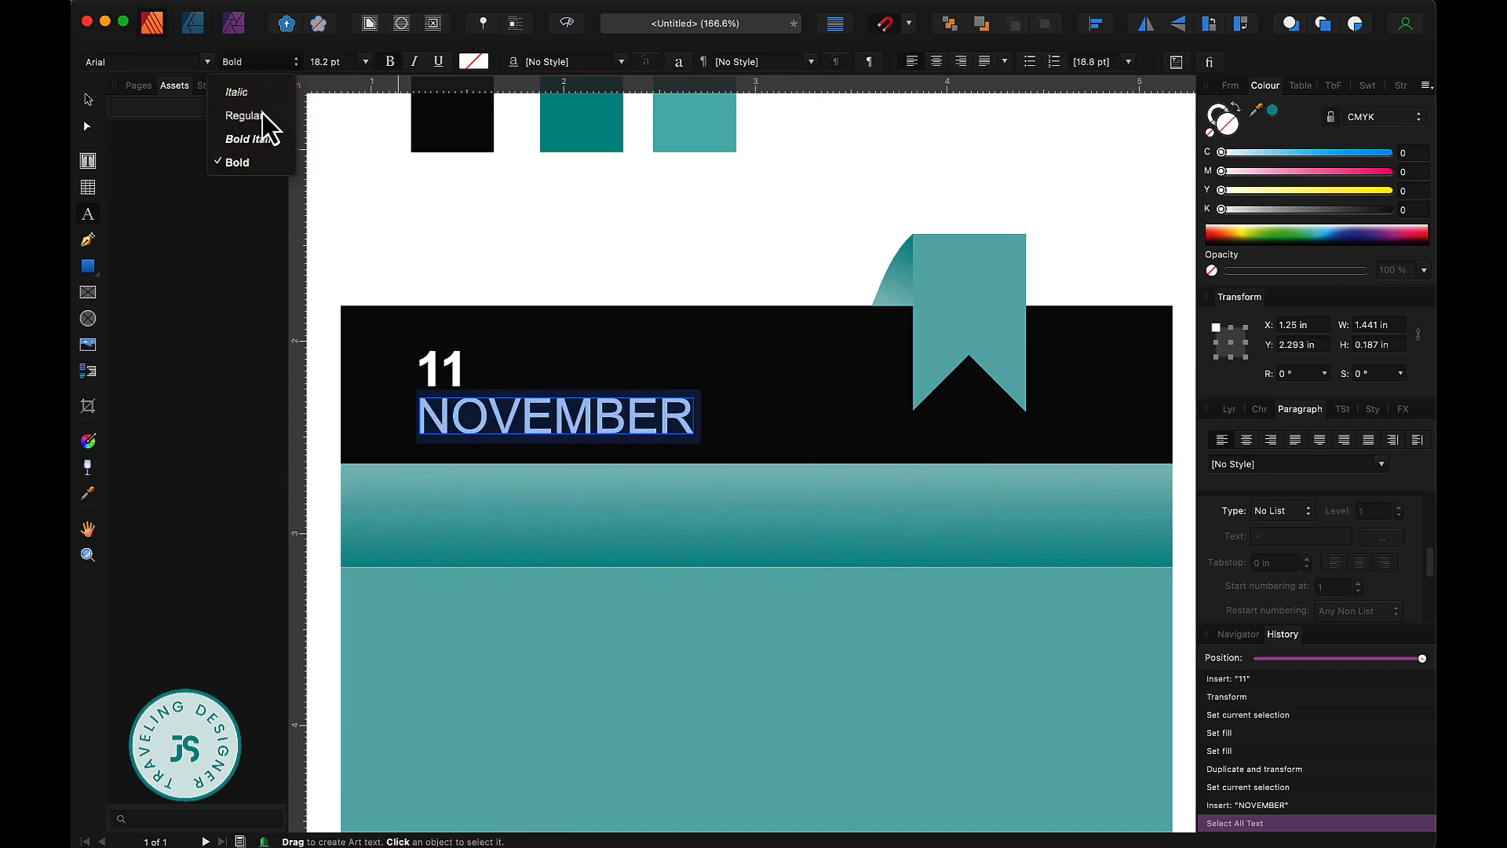
click(266, 117)
click(330, 61)
text(16)
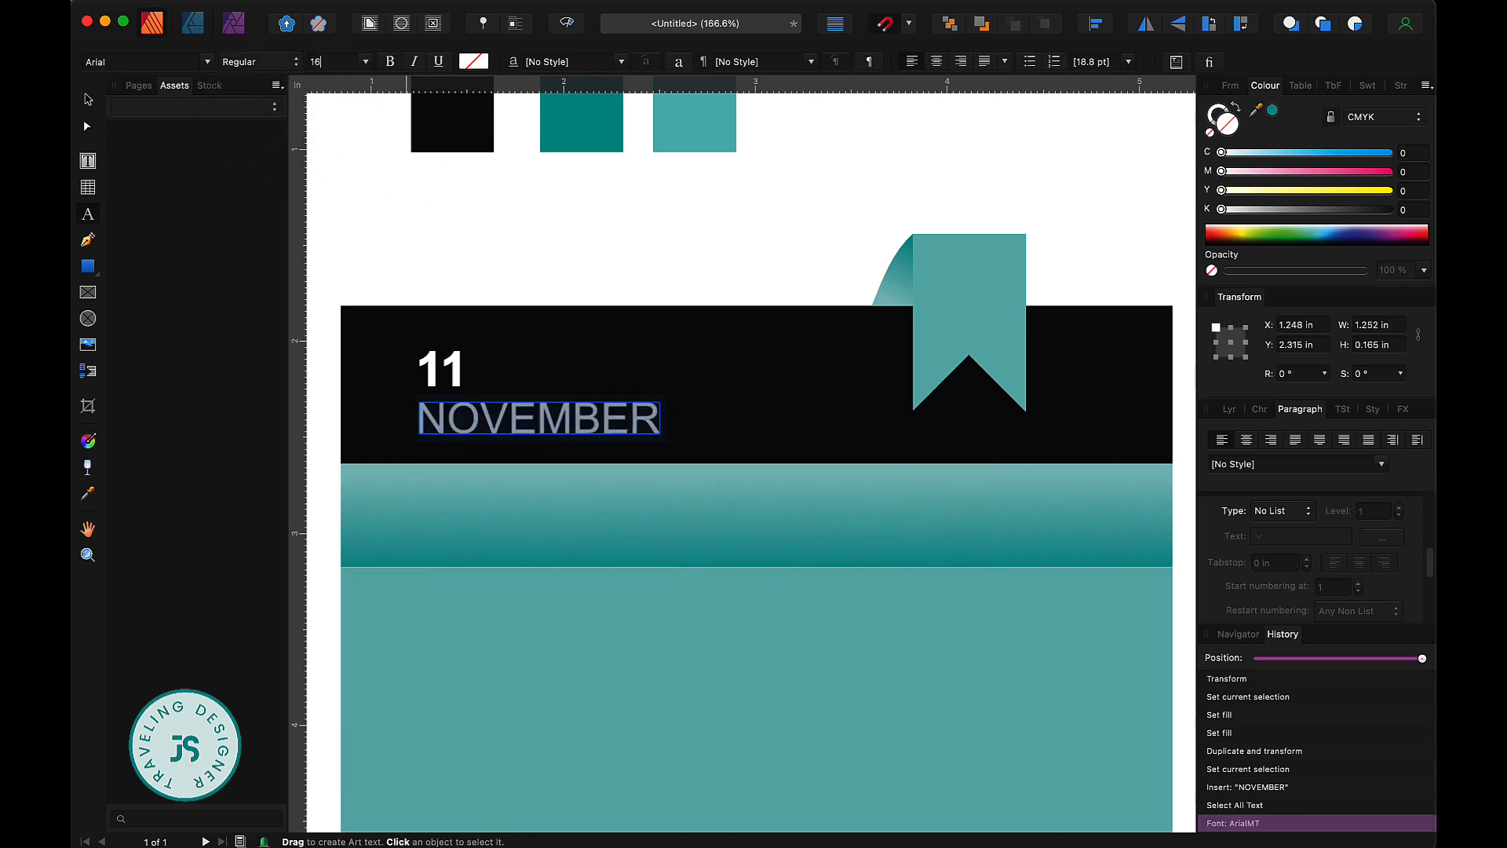
key(BackSpace)
text(4)
Step: Duplicate the header's "11" twice onto the ribbon, stack the copies, and scale the pair down to about 19.1 pt
click(405, 361)
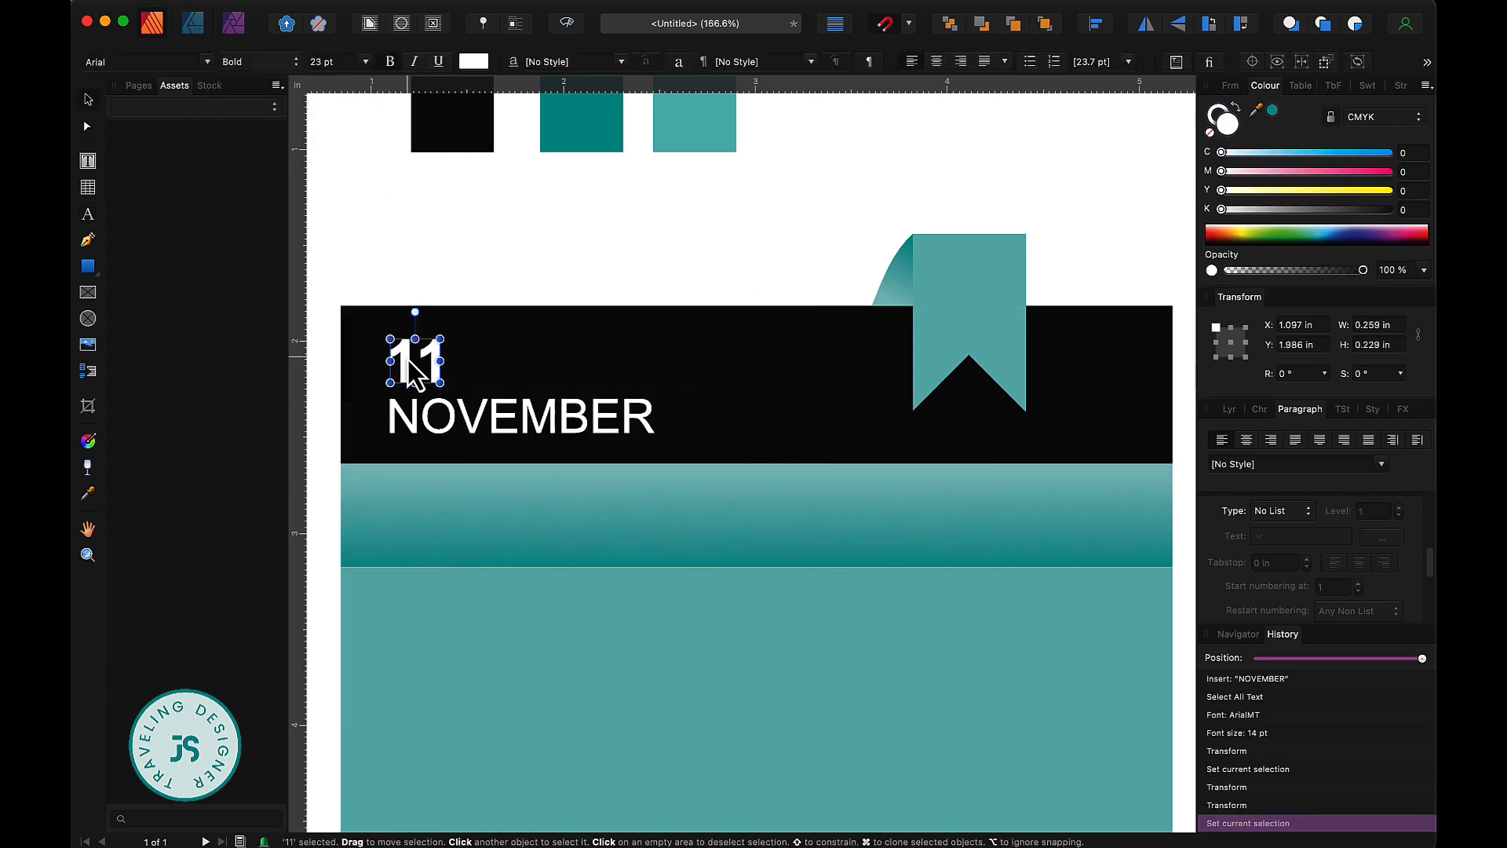
mouse_move(406, 361)
mouse_down()
mouse_move(746, 346)
mouse_move(954, 285)
mouse_move(966, 346)
mouse_up()
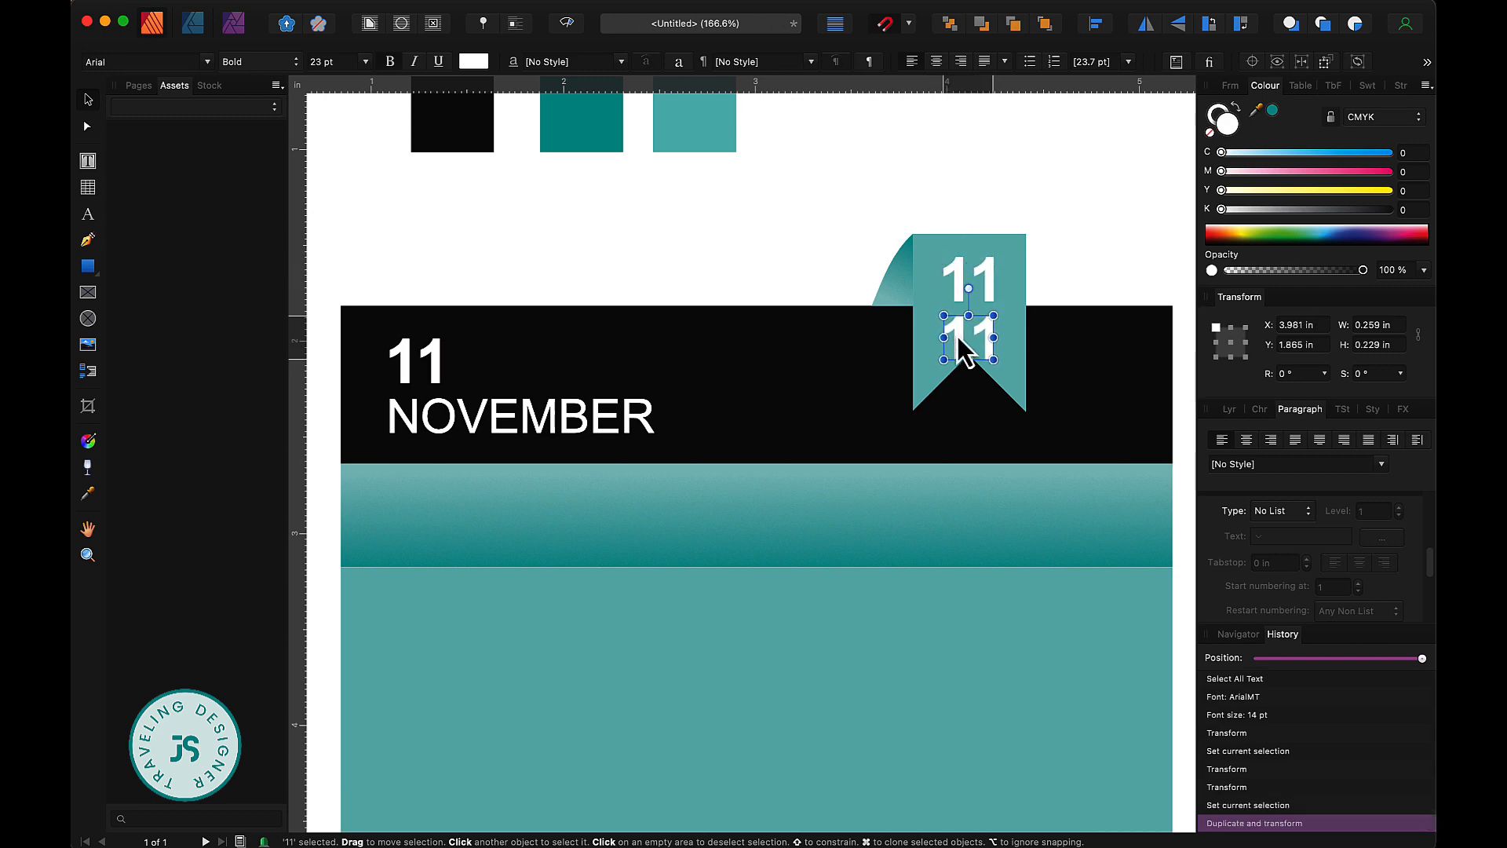
shift+click(960, 271)
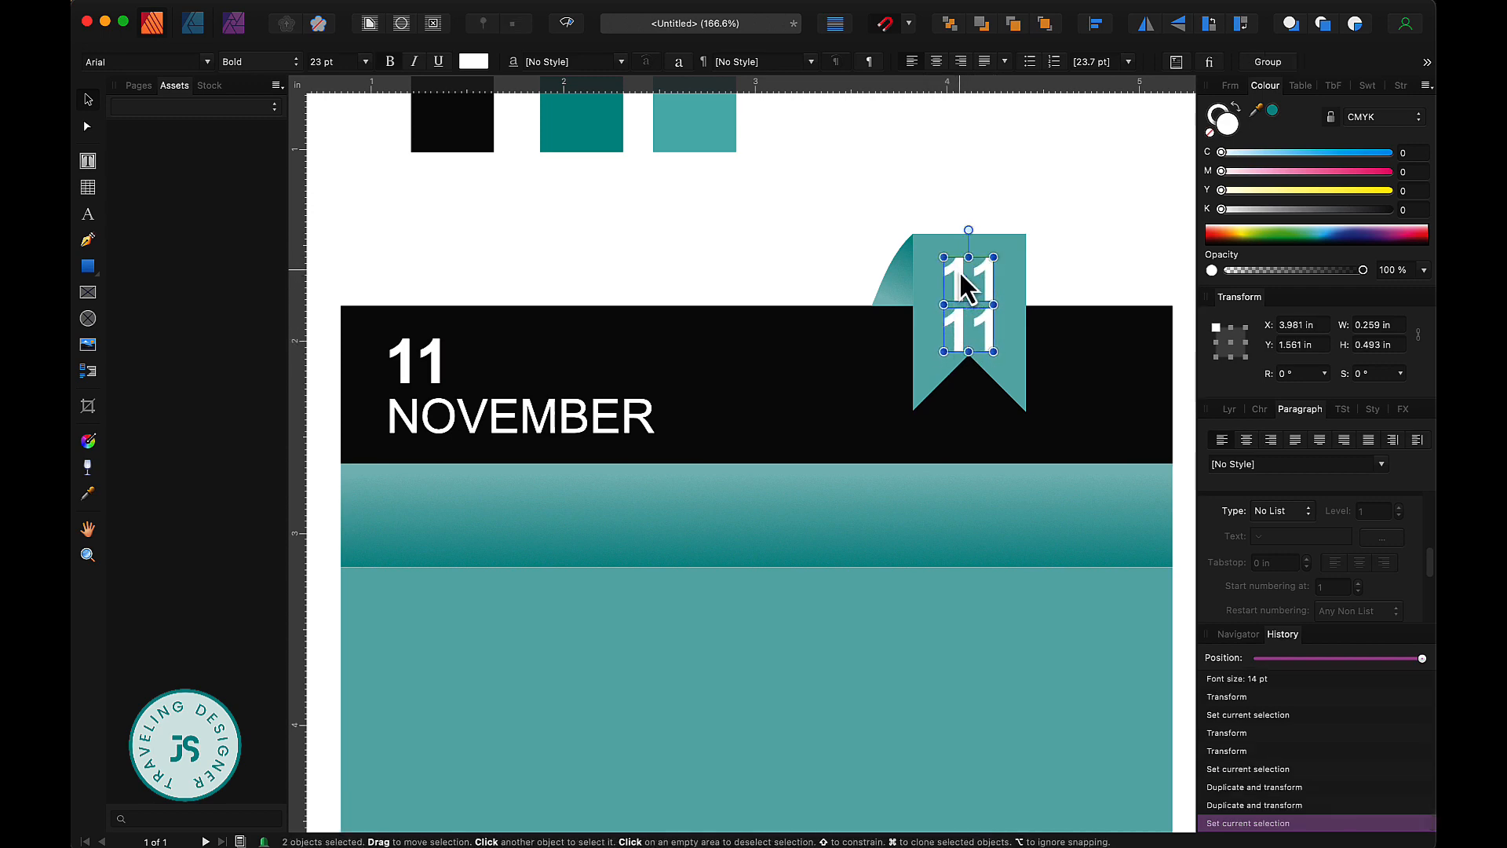
drag(961, 272, 959, 262)
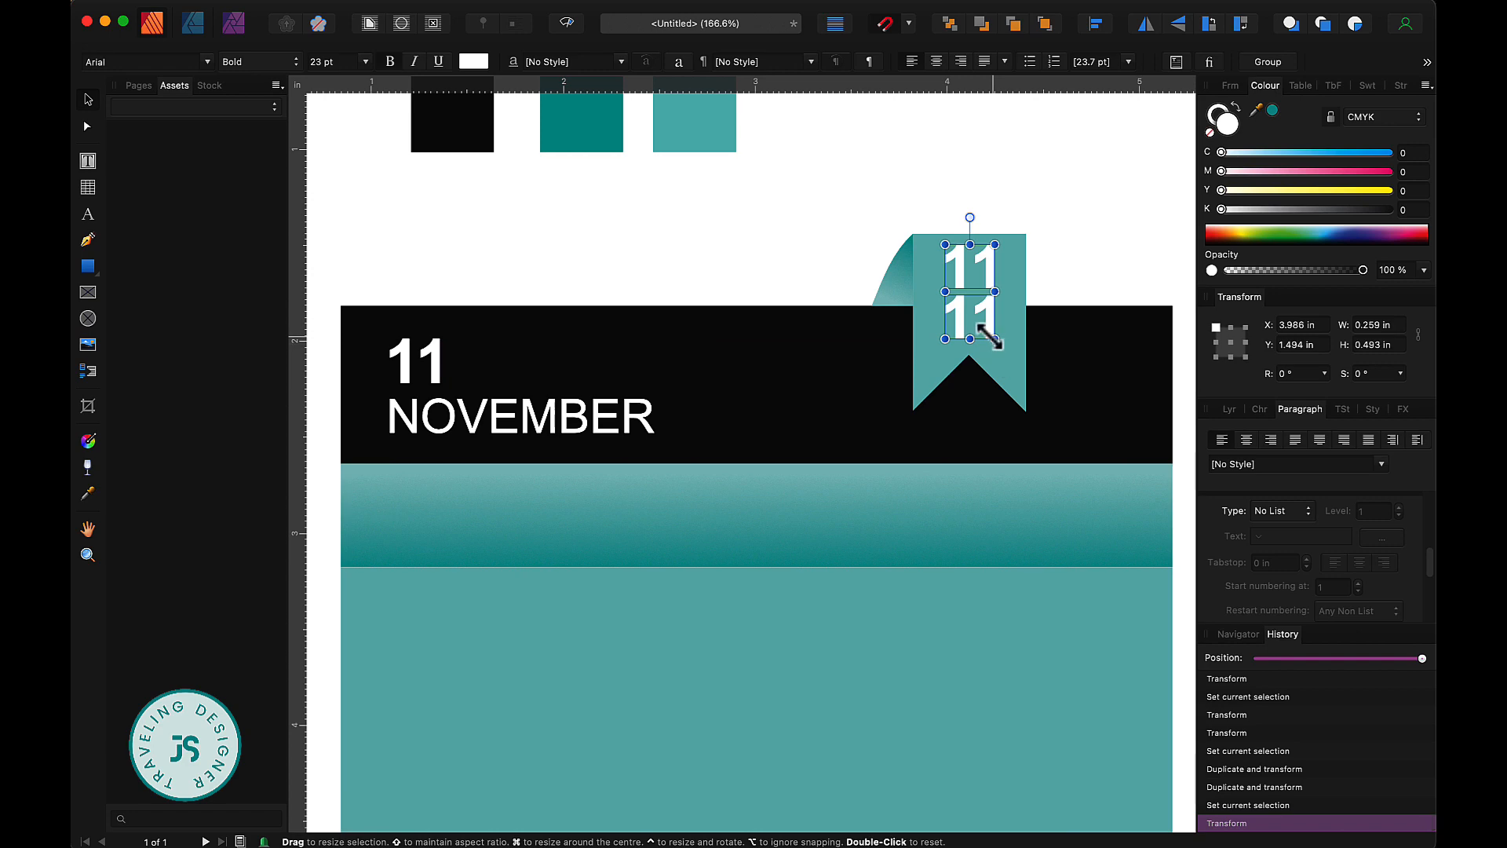
drag(995, 338, 961, 328)
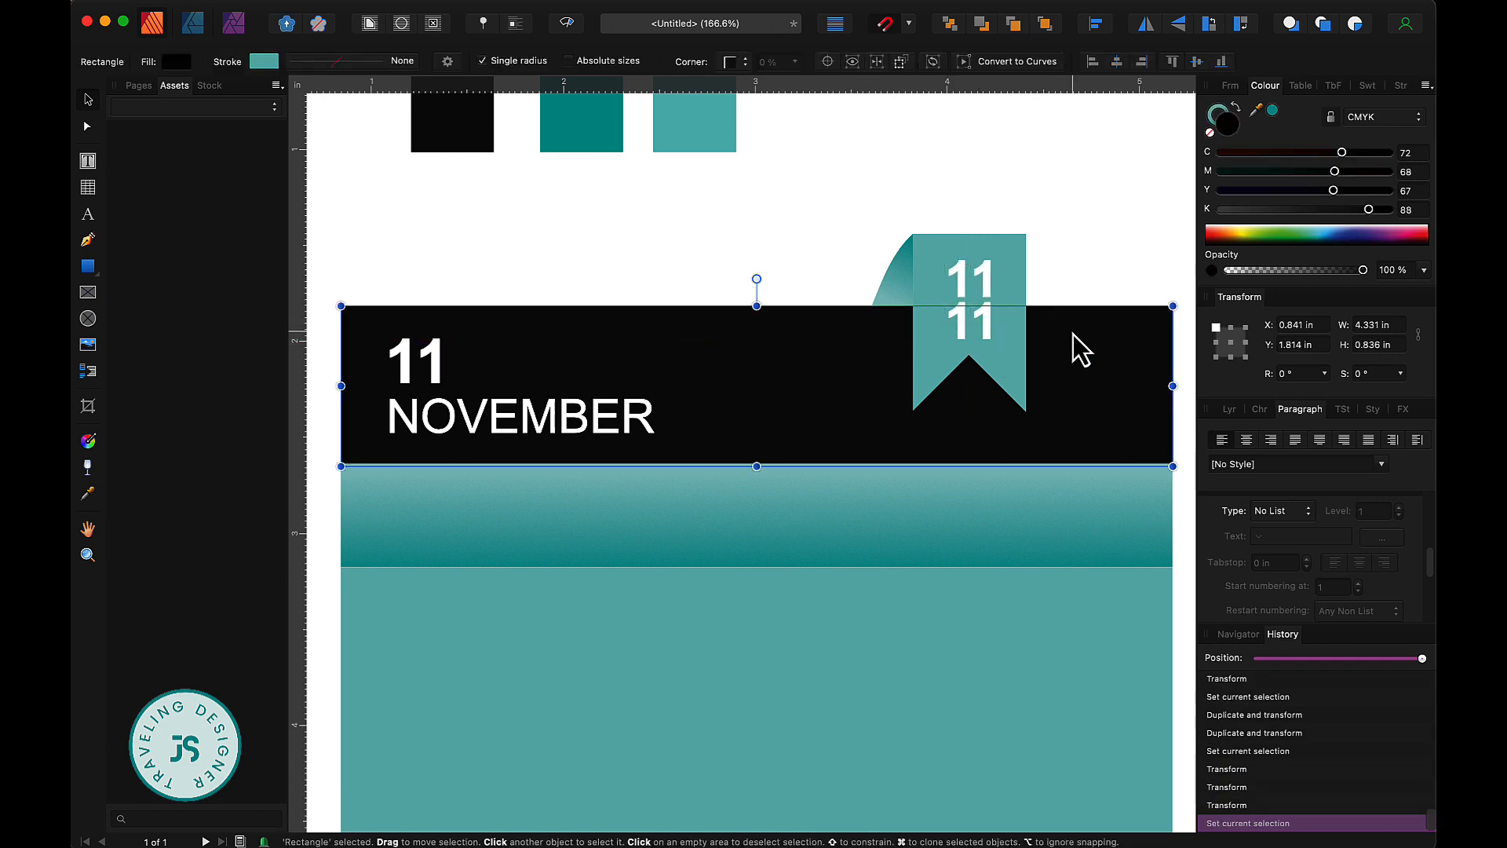
Step: Replace the ribbon's upper number with "20" and the lower one with "23"
double_click(961, 294)
text(20)
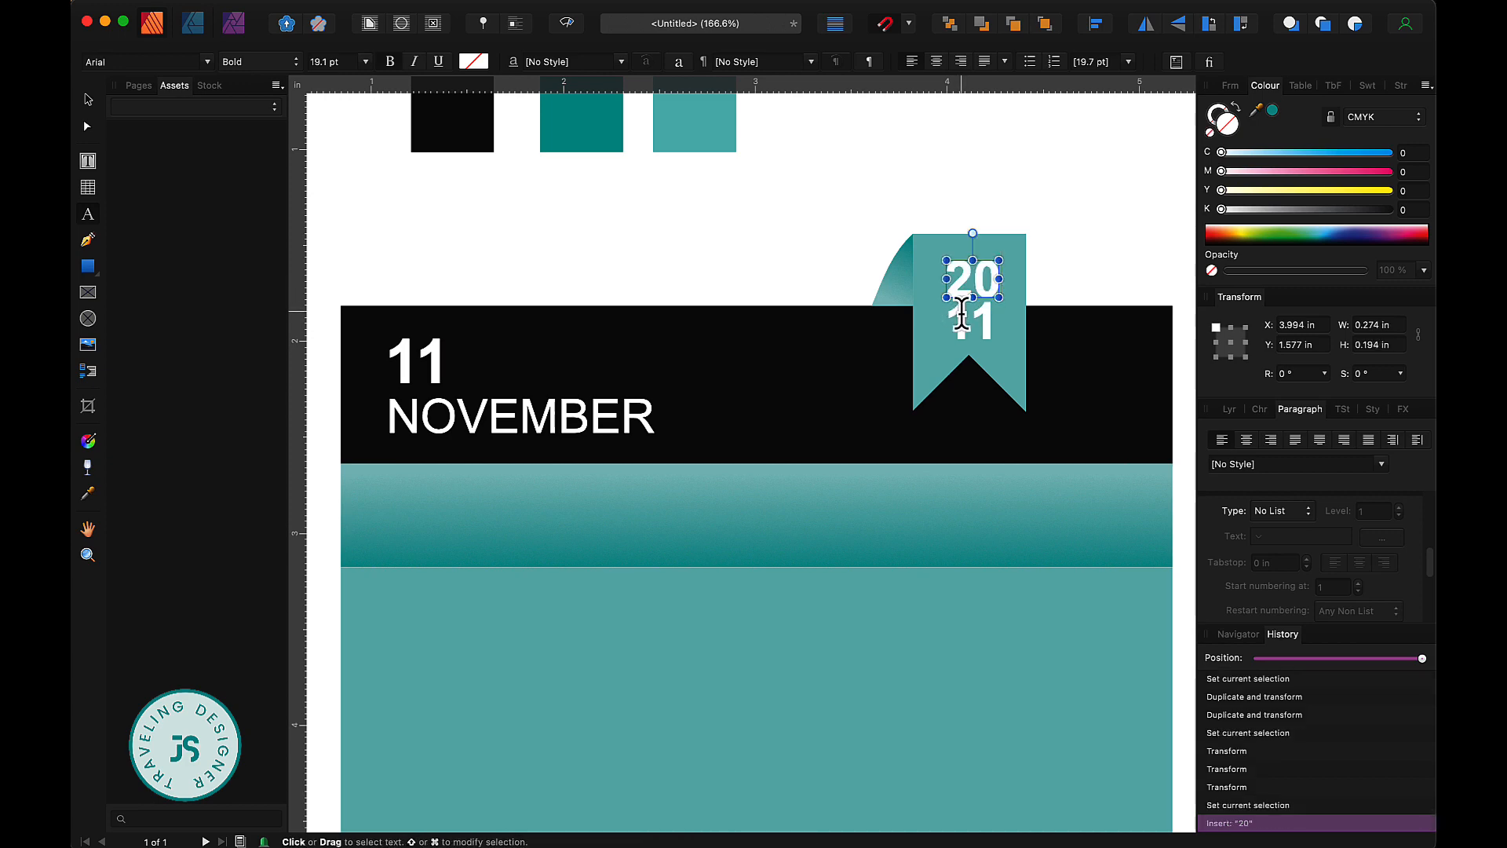
click(974, 330)
double_click(974, 330)
text(23)
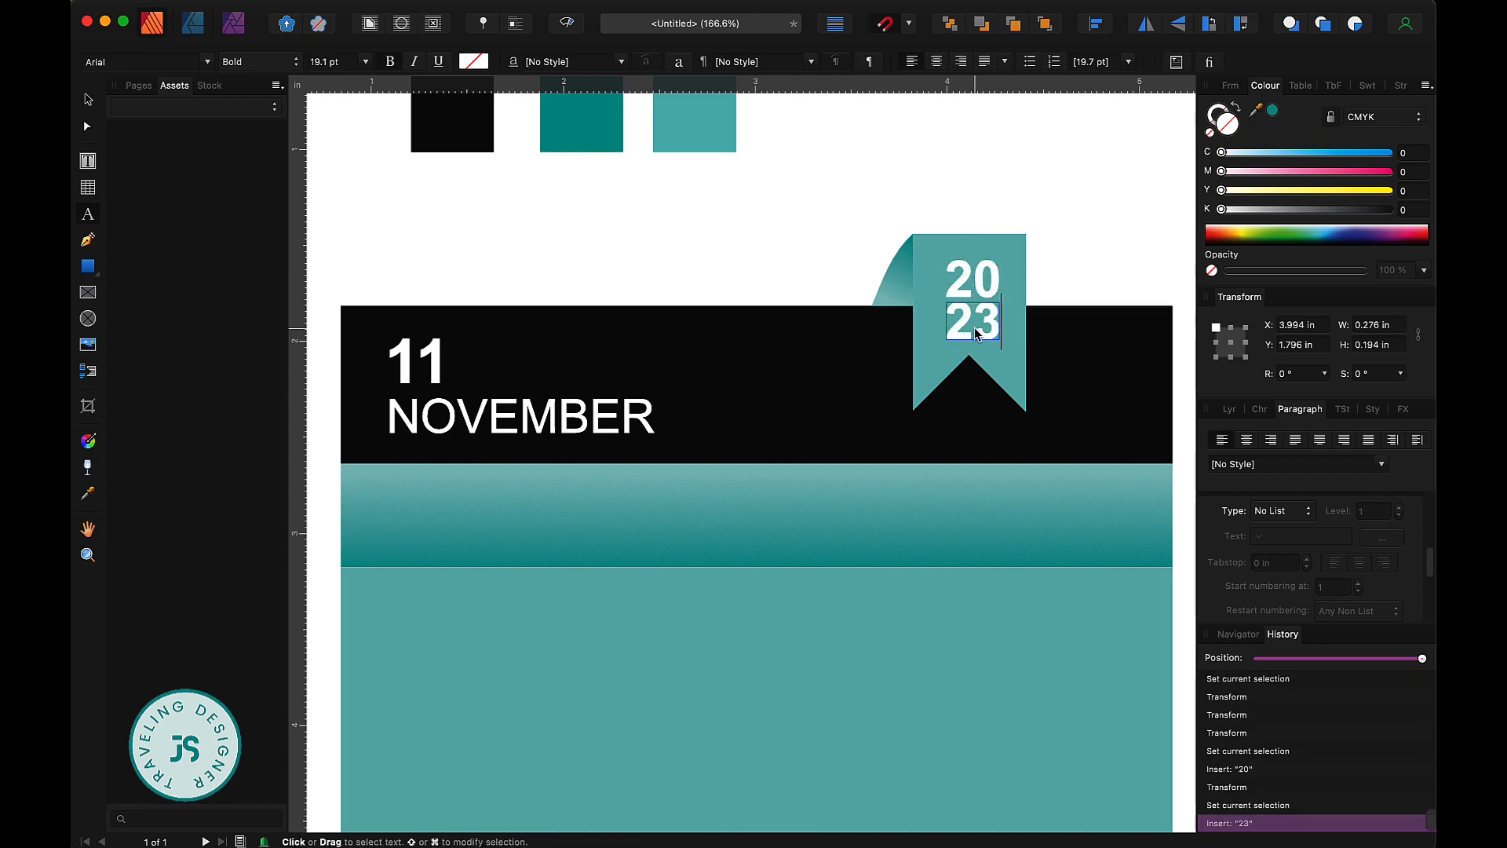
Step: Turn the ribbon's "20" into outlined text with a white stroke and no fill
click(1060, 192)
click(992, 277)
double_click(997, 279)
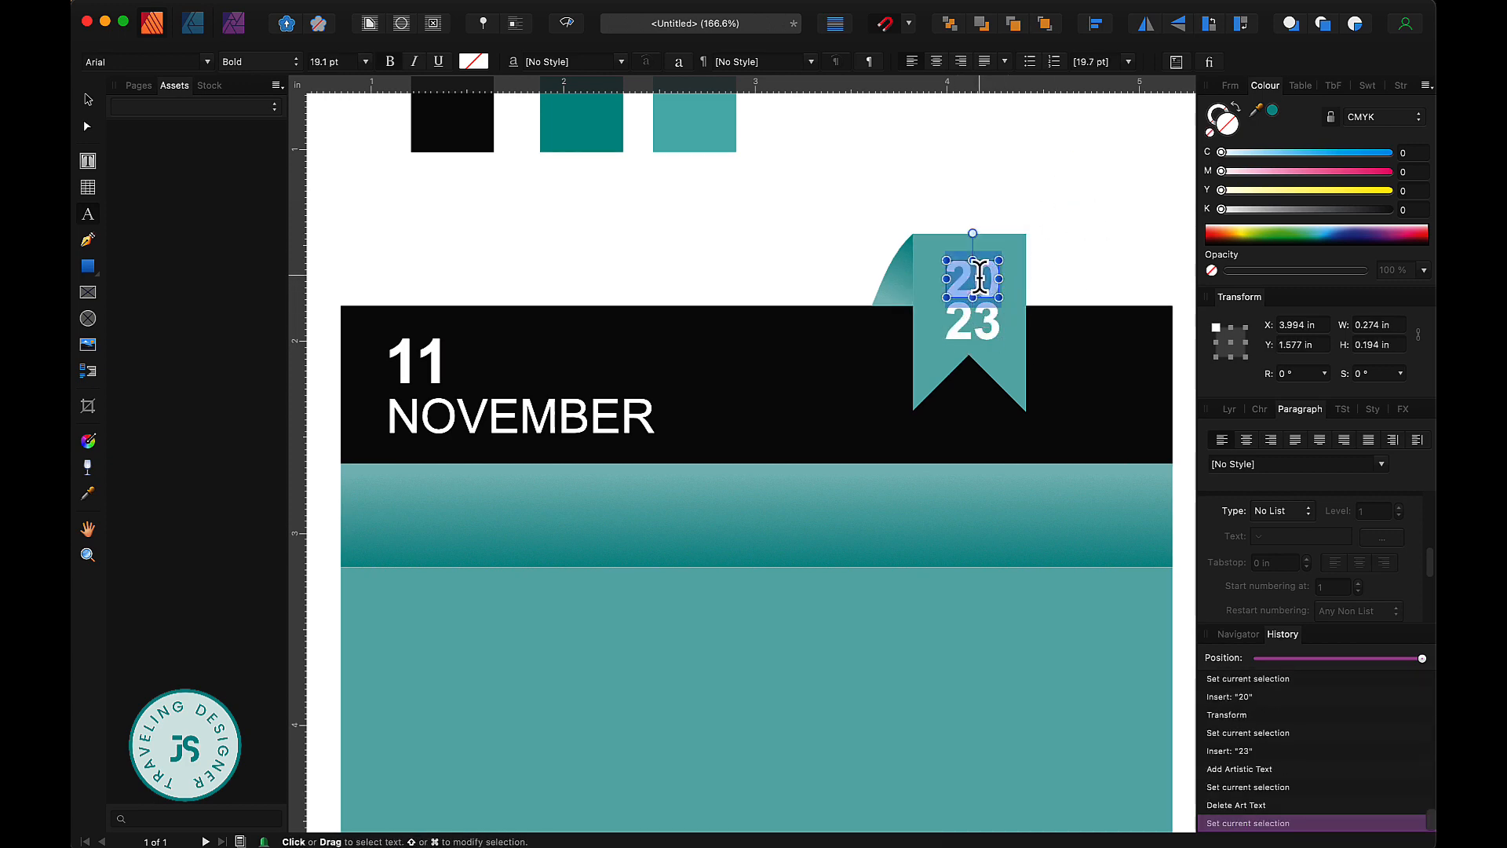
click(1218, 114)
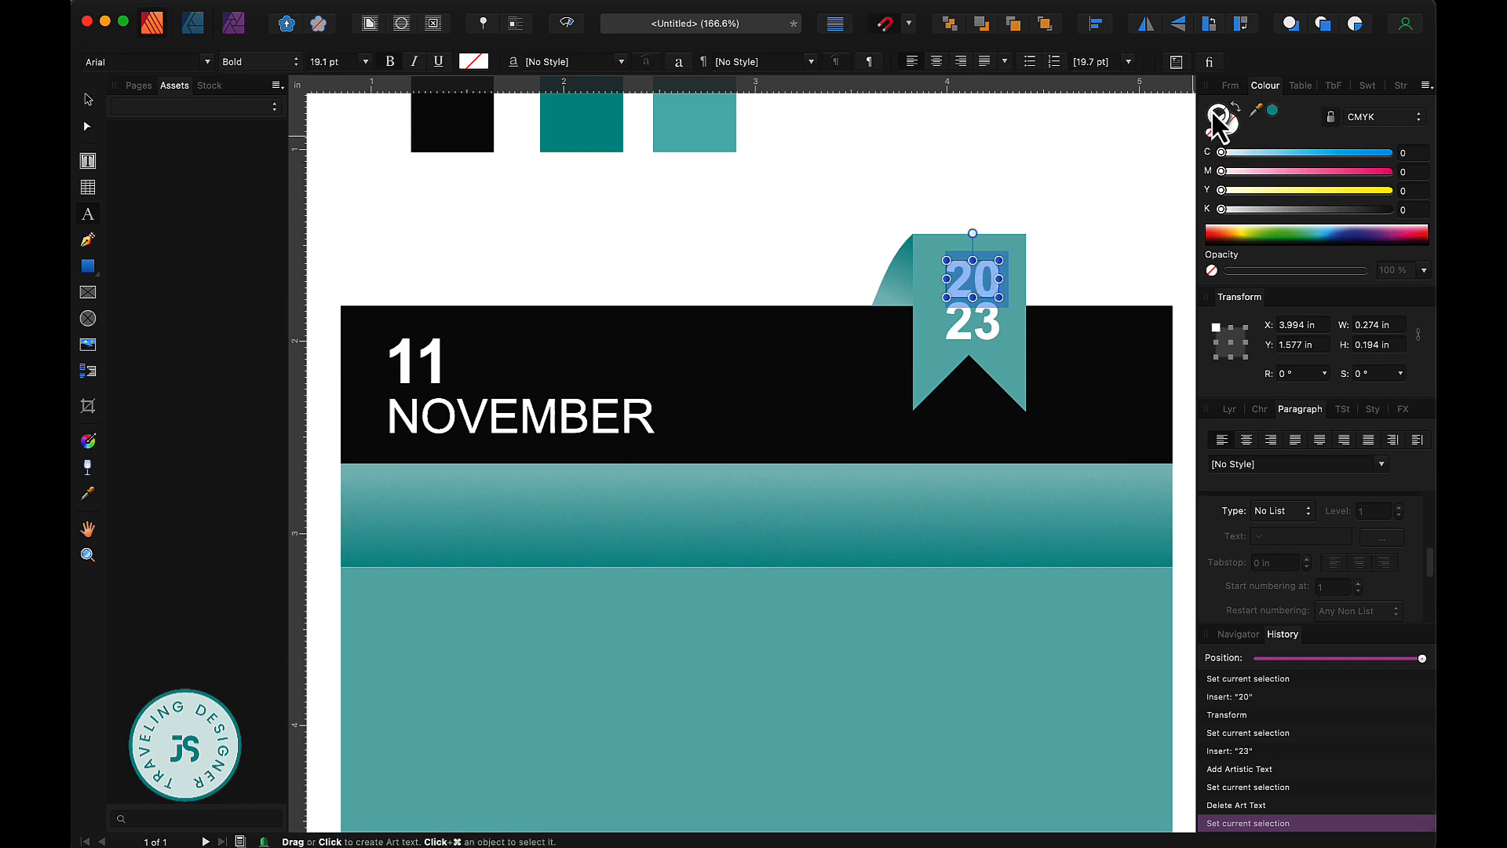
drag(1251, 233, 1251, 207)
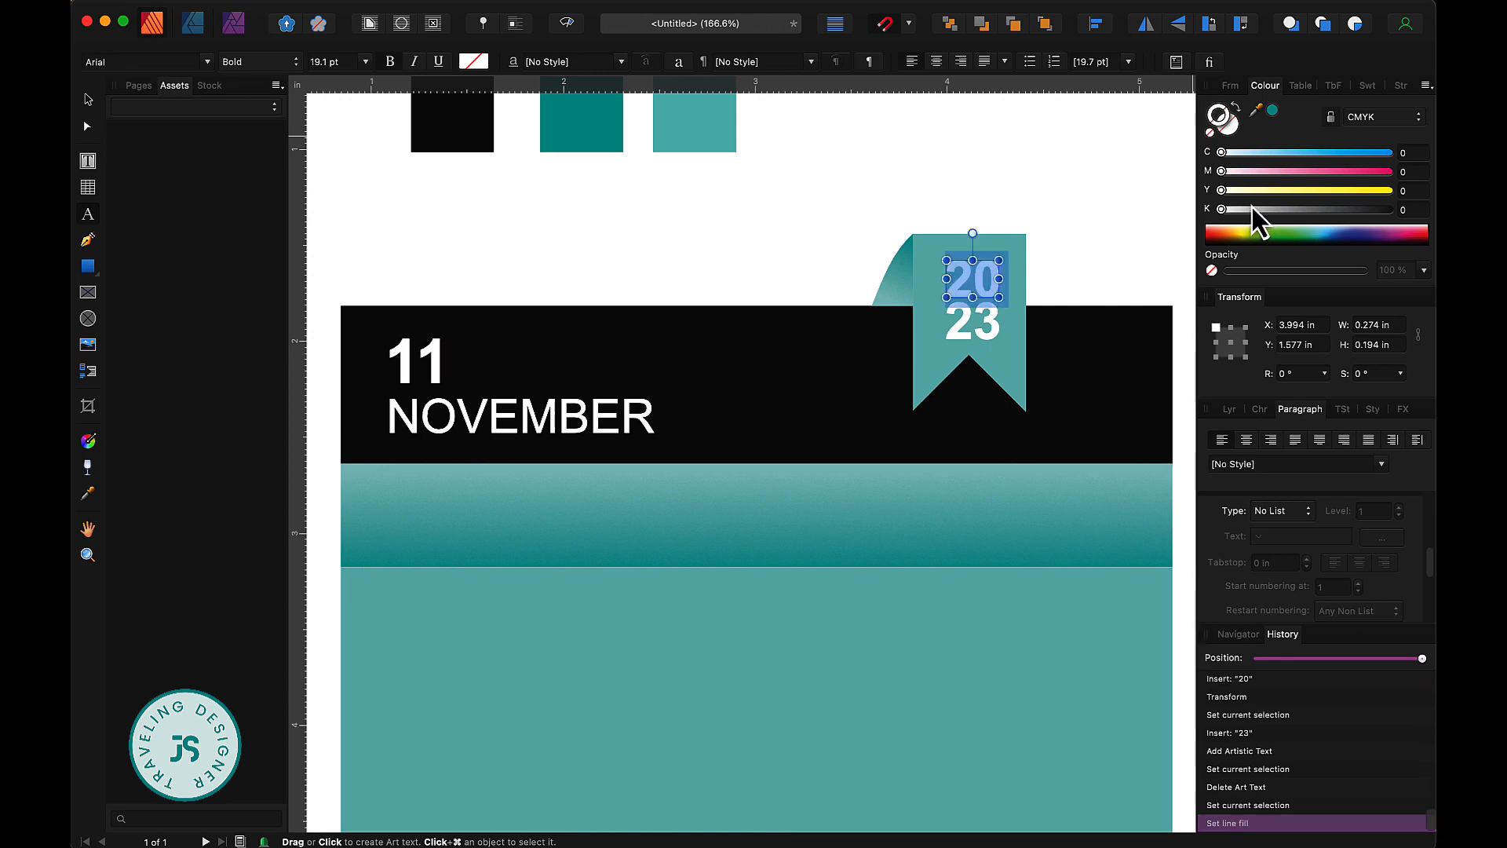
Step: Draw a one-row table about 3.841 by 0.286 in across the gradient band and set it to 7 columns
scroll(1094, 174, down, 3)
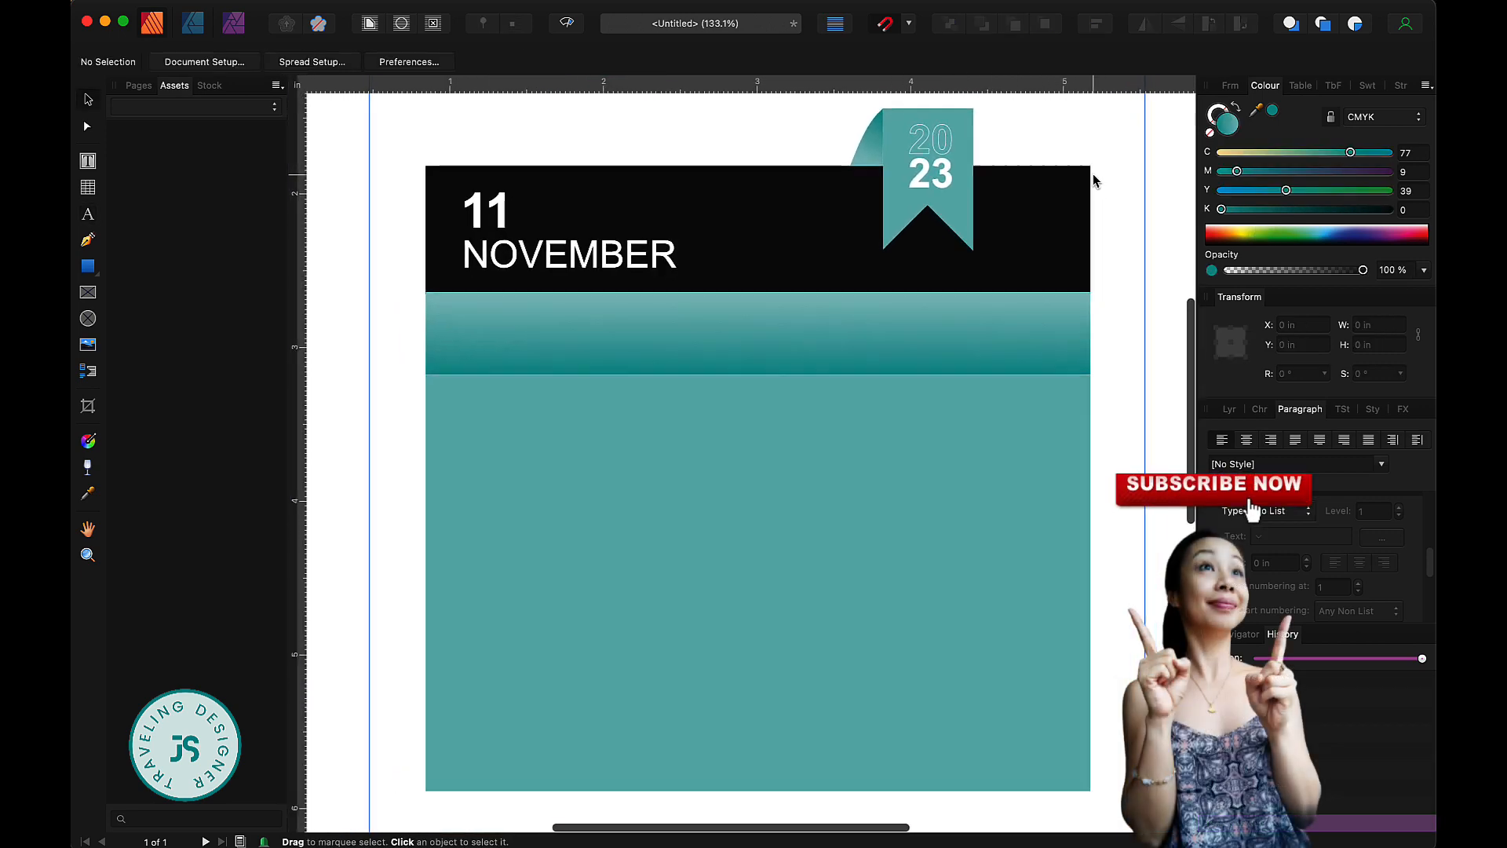
scroll(1094, 174, up, 2)
scroll(1094, 174, down, 1)
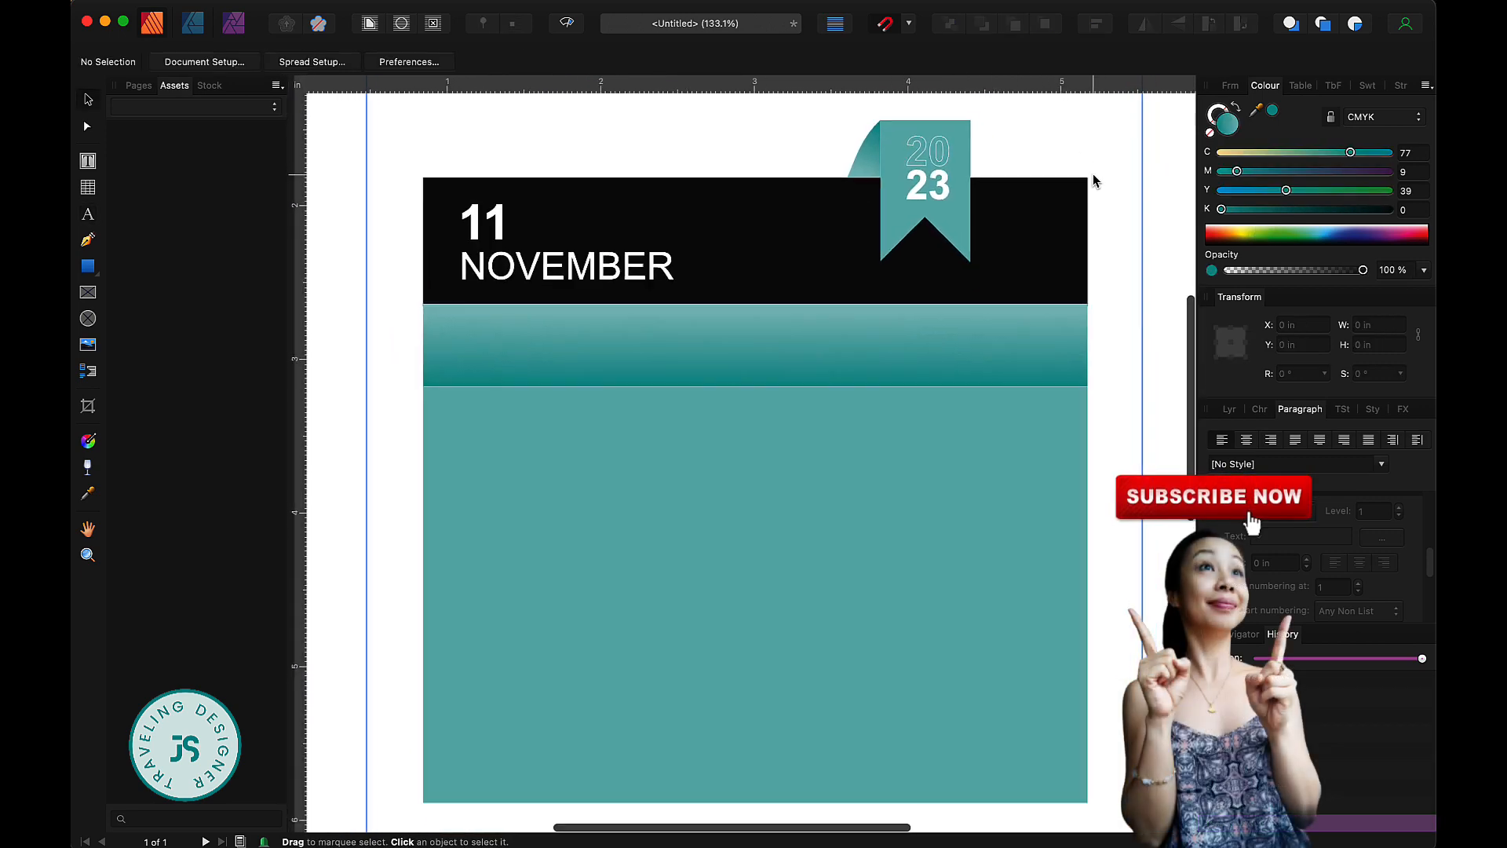
click(93, 193)
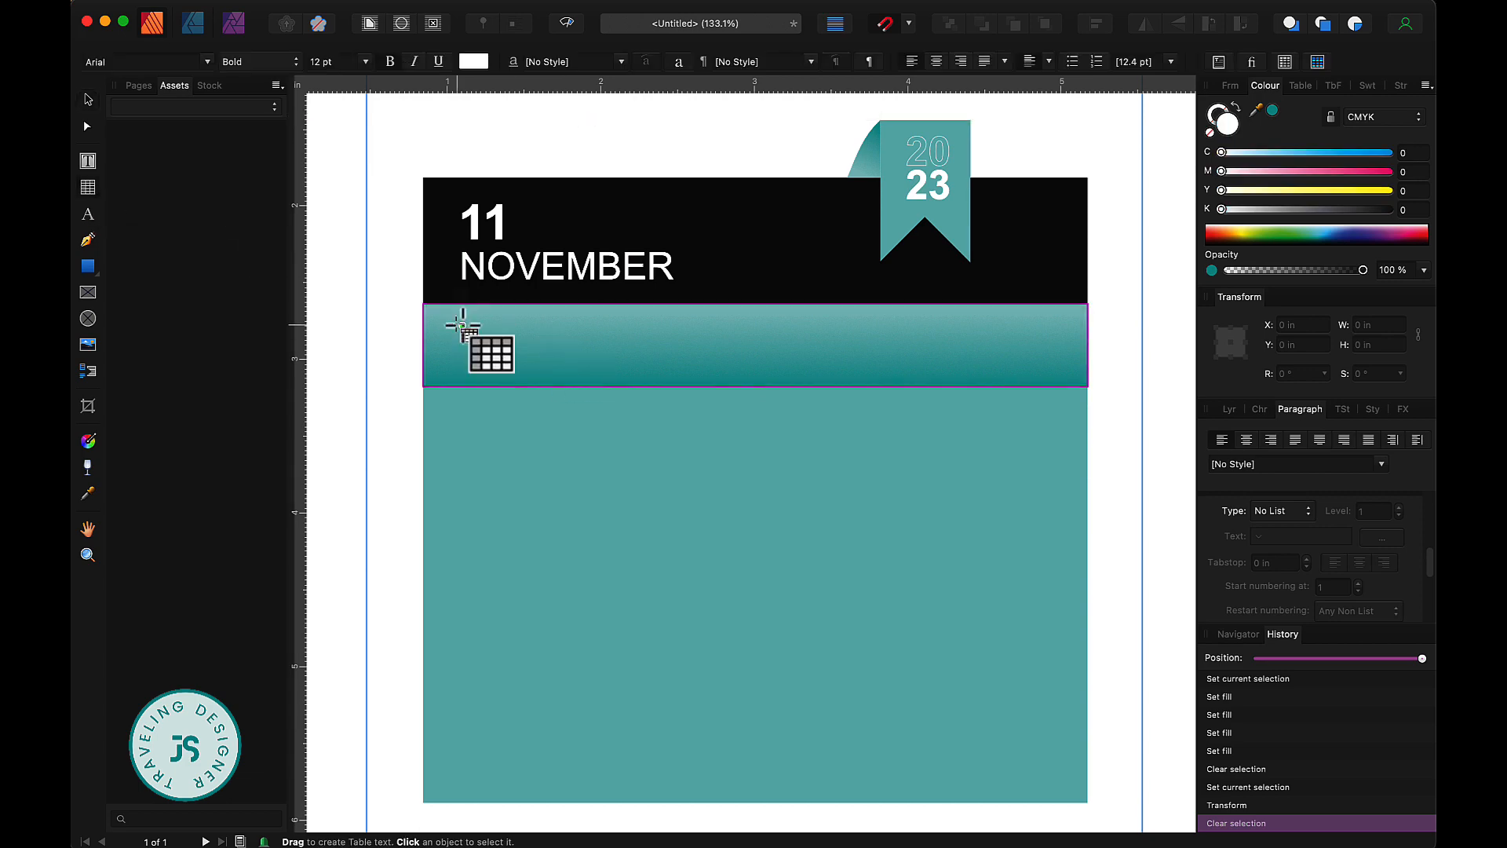
drag(462, 325, 1053, 370)
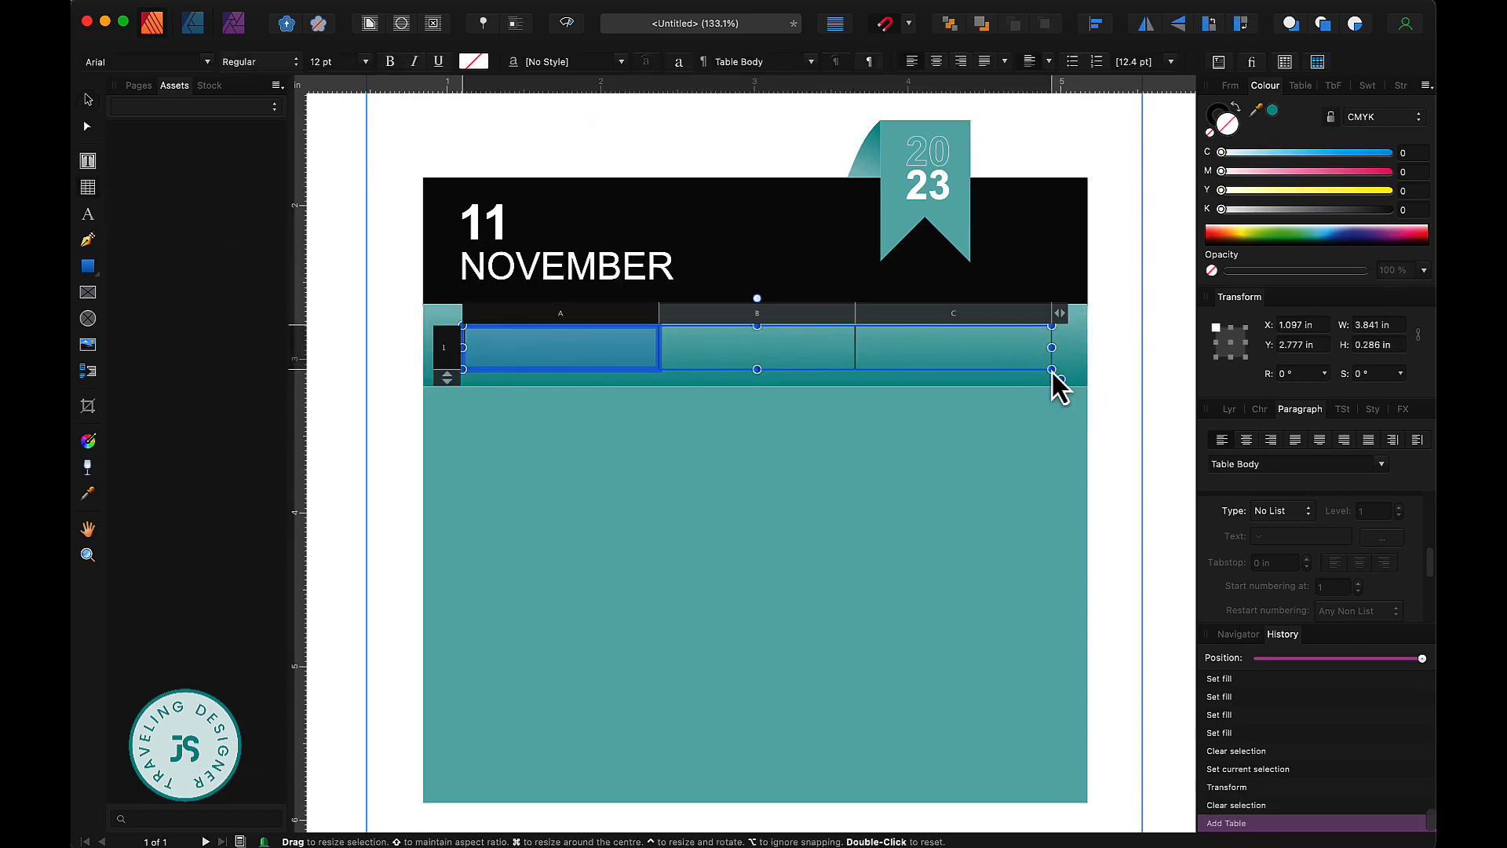
click(1065, 315)
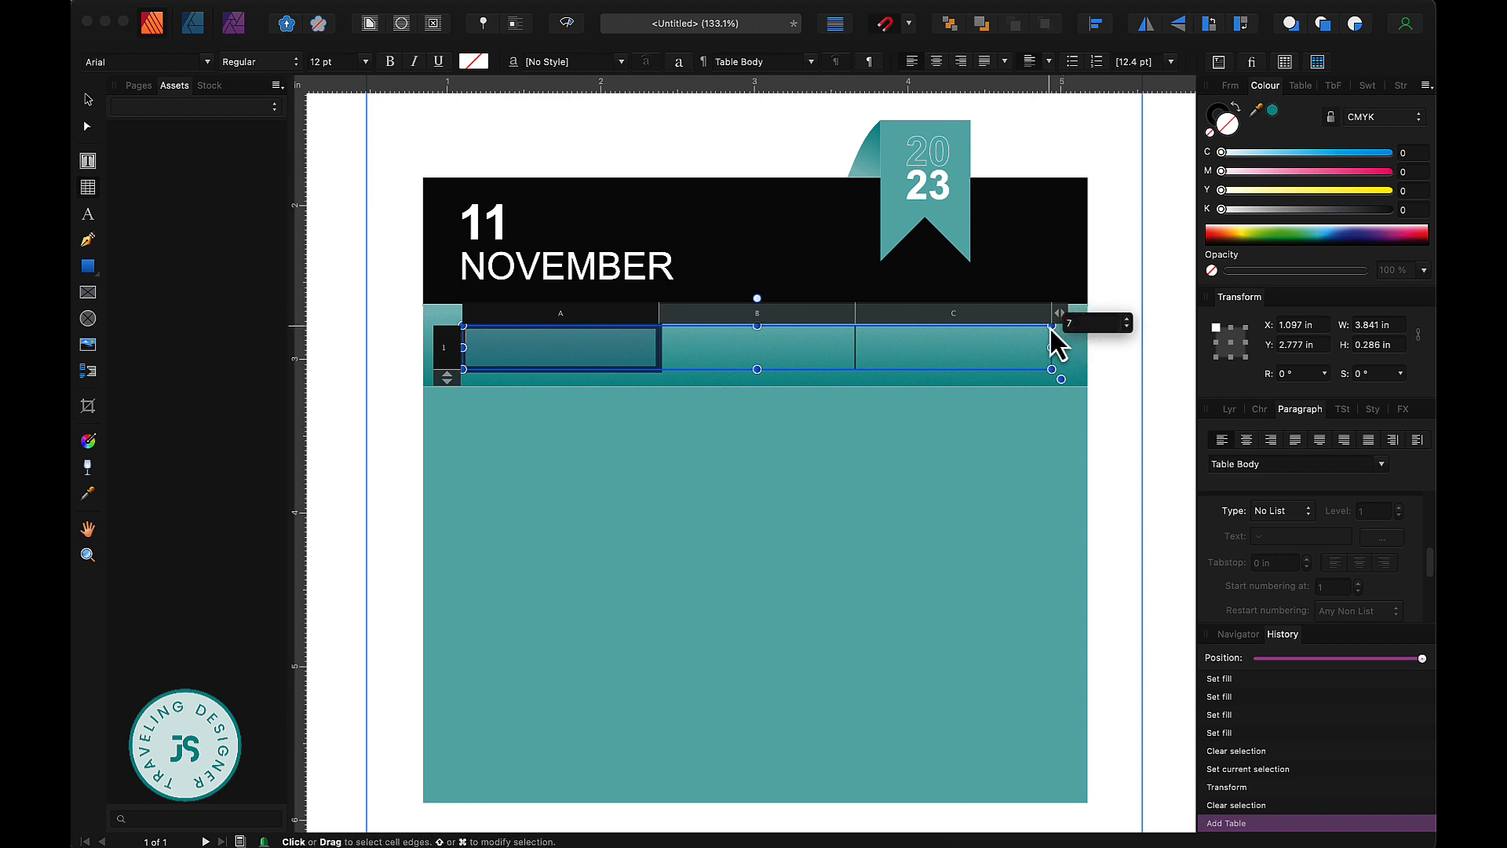
key(Return)
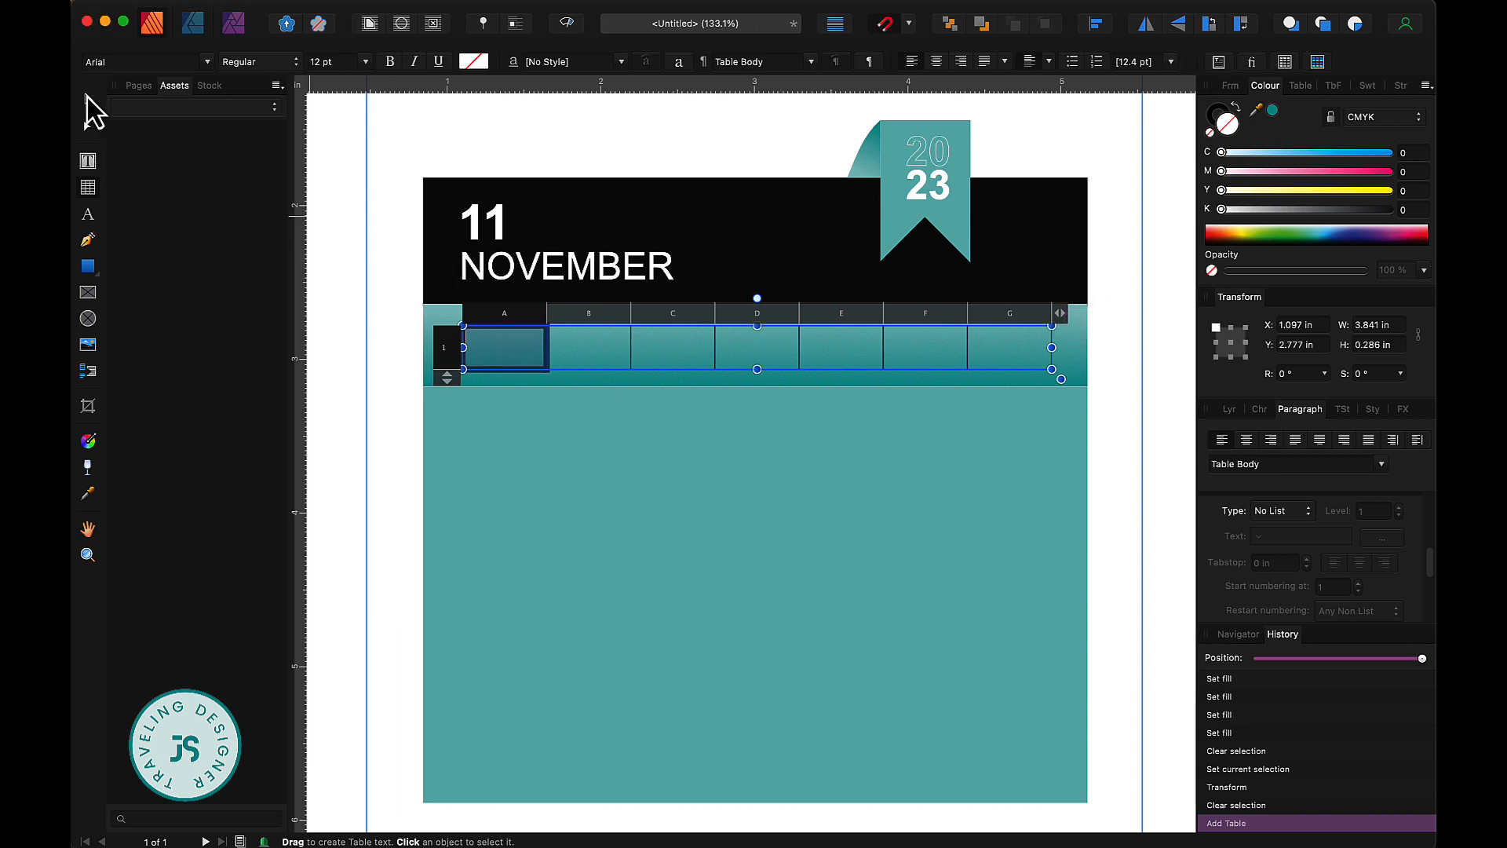
Step: Move the table within the gradient band to about X 1.086 in, Y 2.762 in
click(87, 98)
click(662, 405)
drag(801, 351, 802, 351)
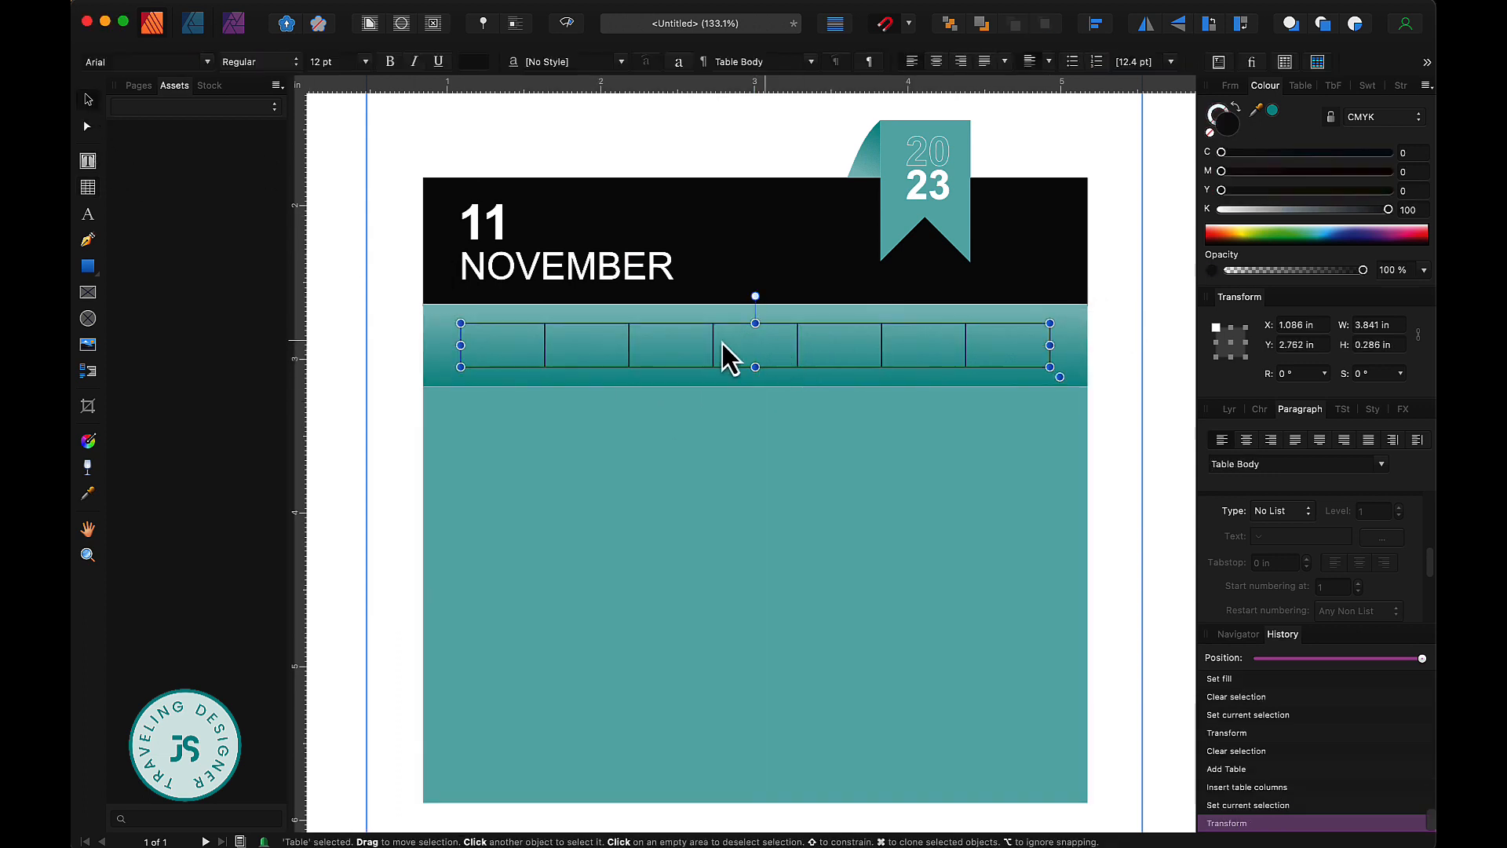
Step: Select all seven table cells and remove the stroke colour from all of their inside and outside borders
double_click(531, 342)
click(562, 436)
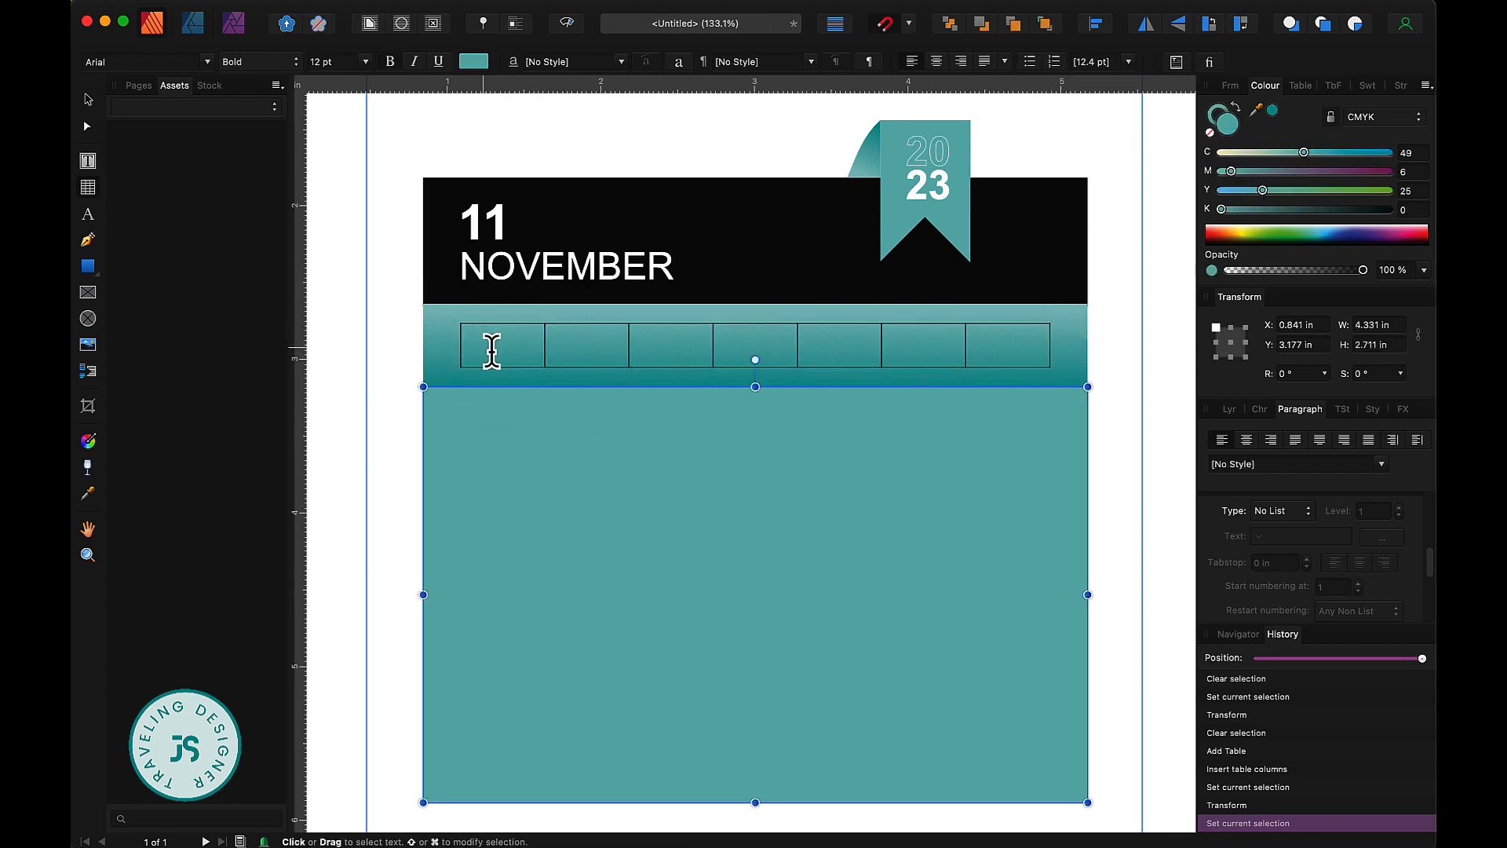
drag(497, 345, 1008, 345)
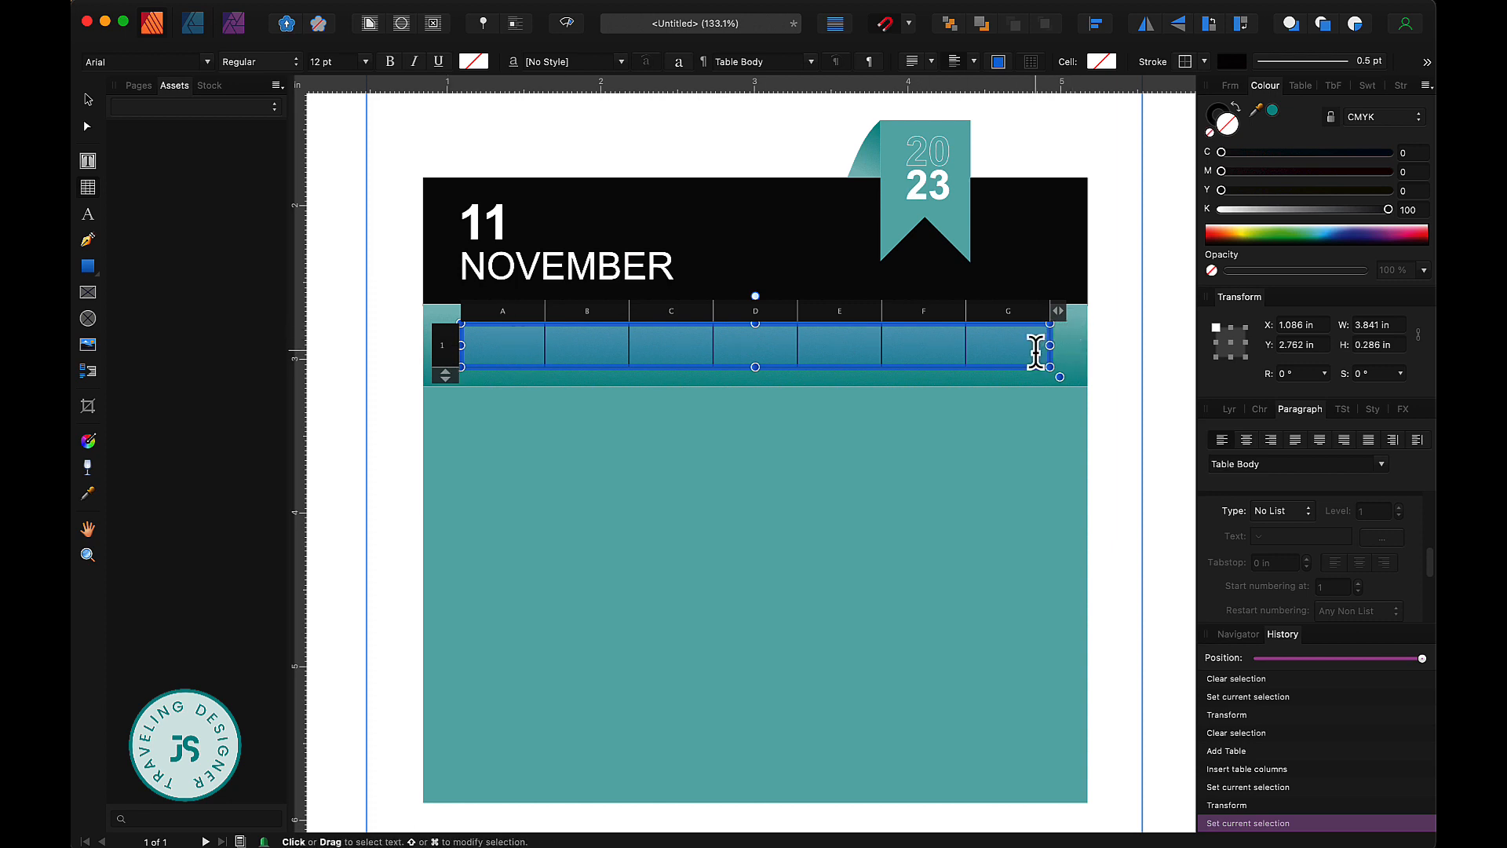
click(1214, 119)
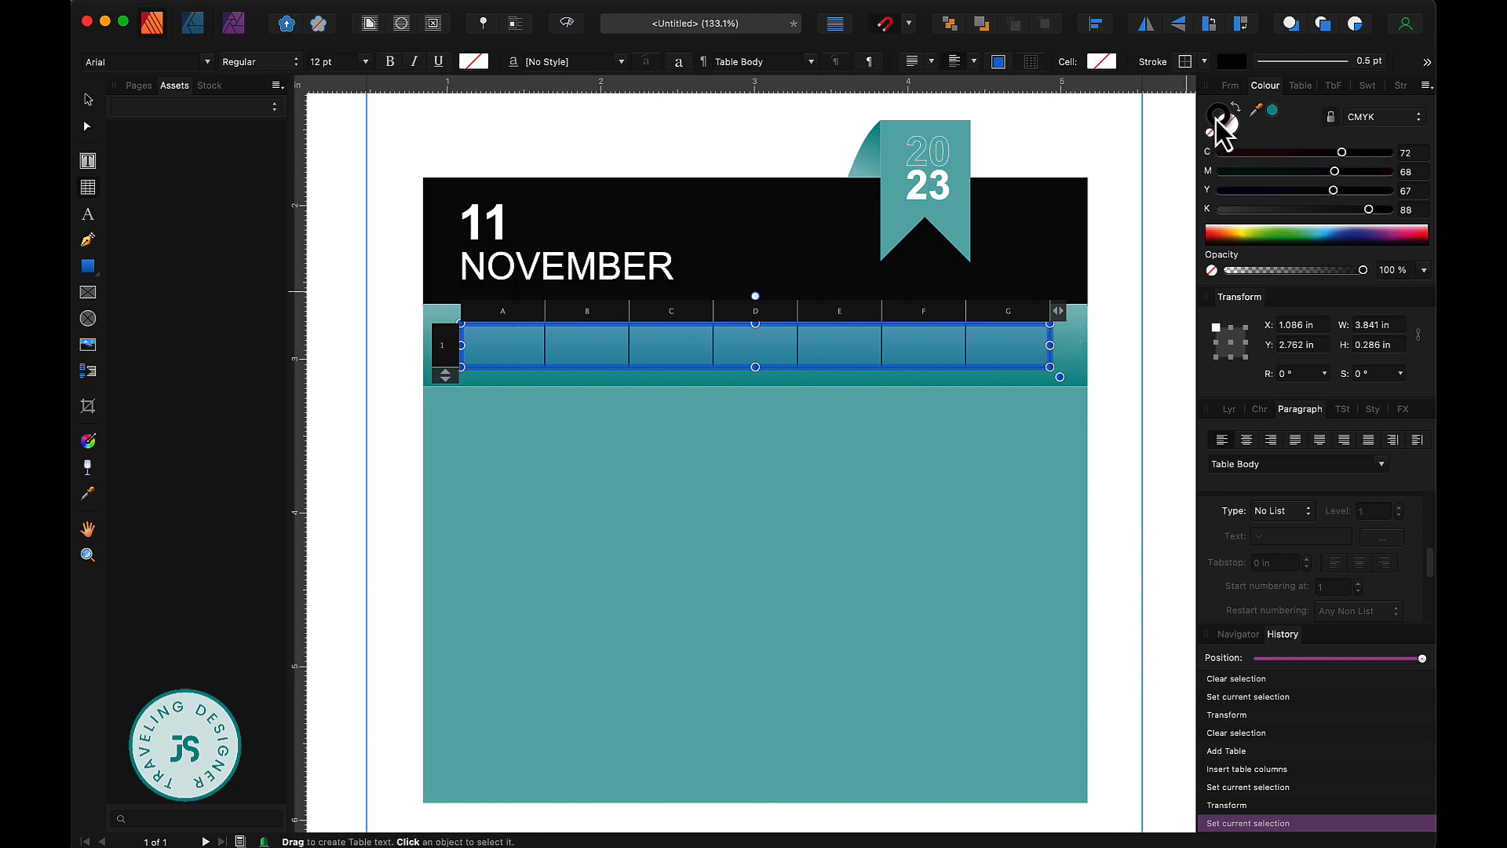
click(1202, 63)
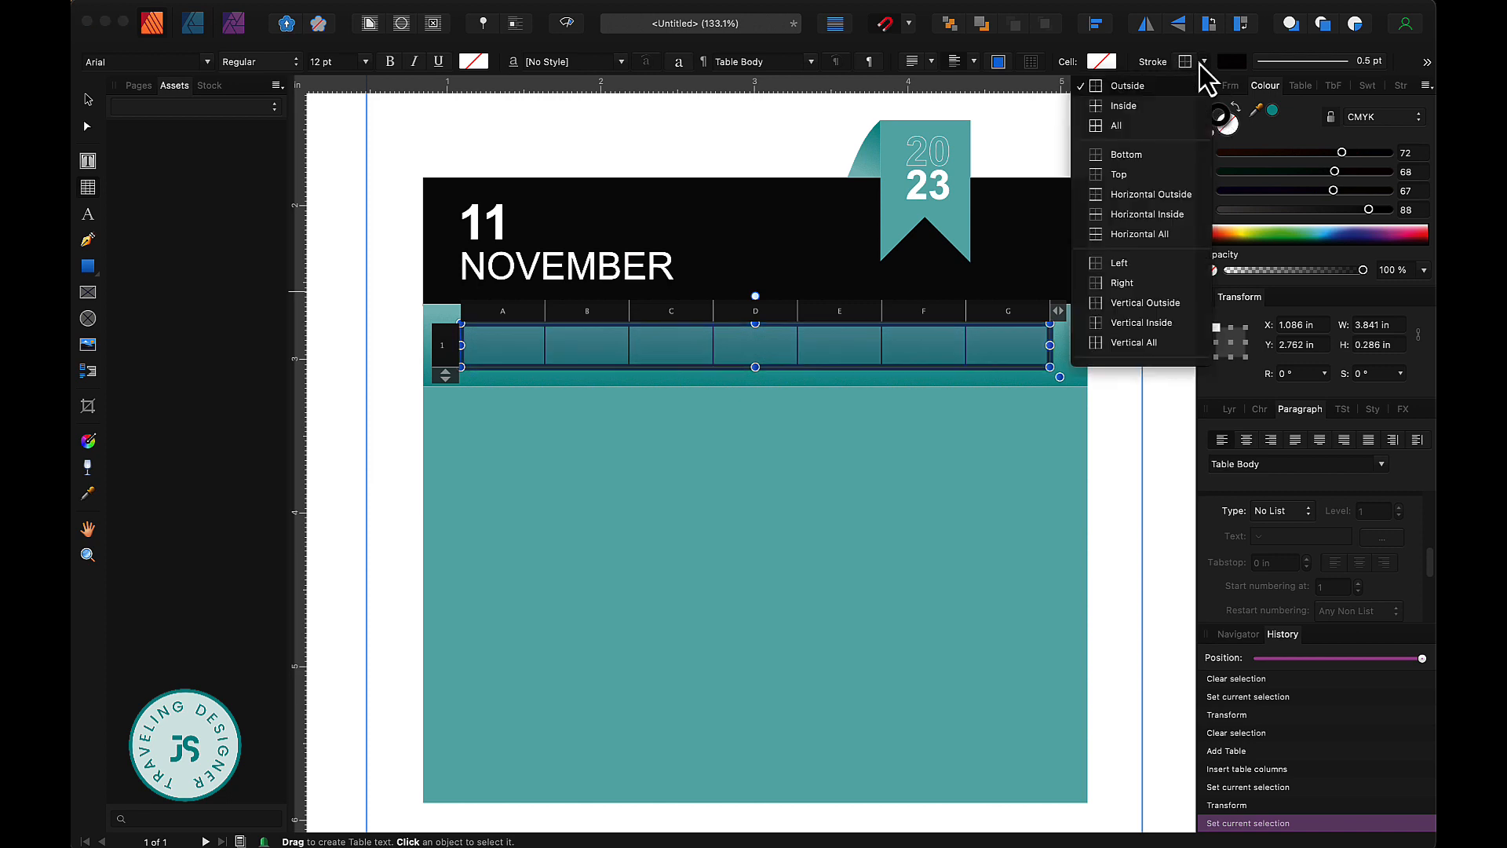
click(1117, 127)
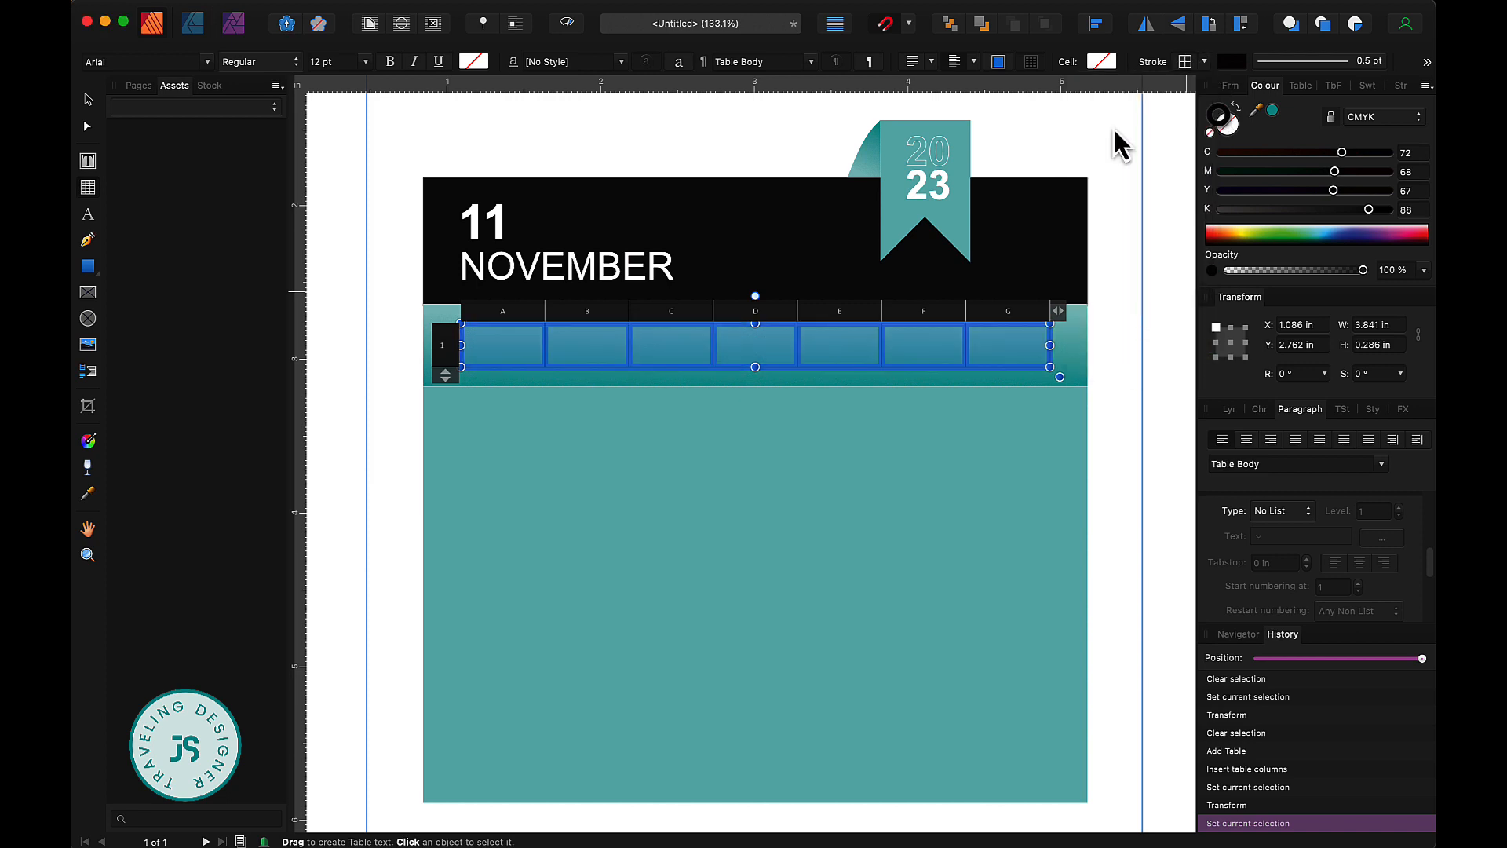
click(1212, 133)
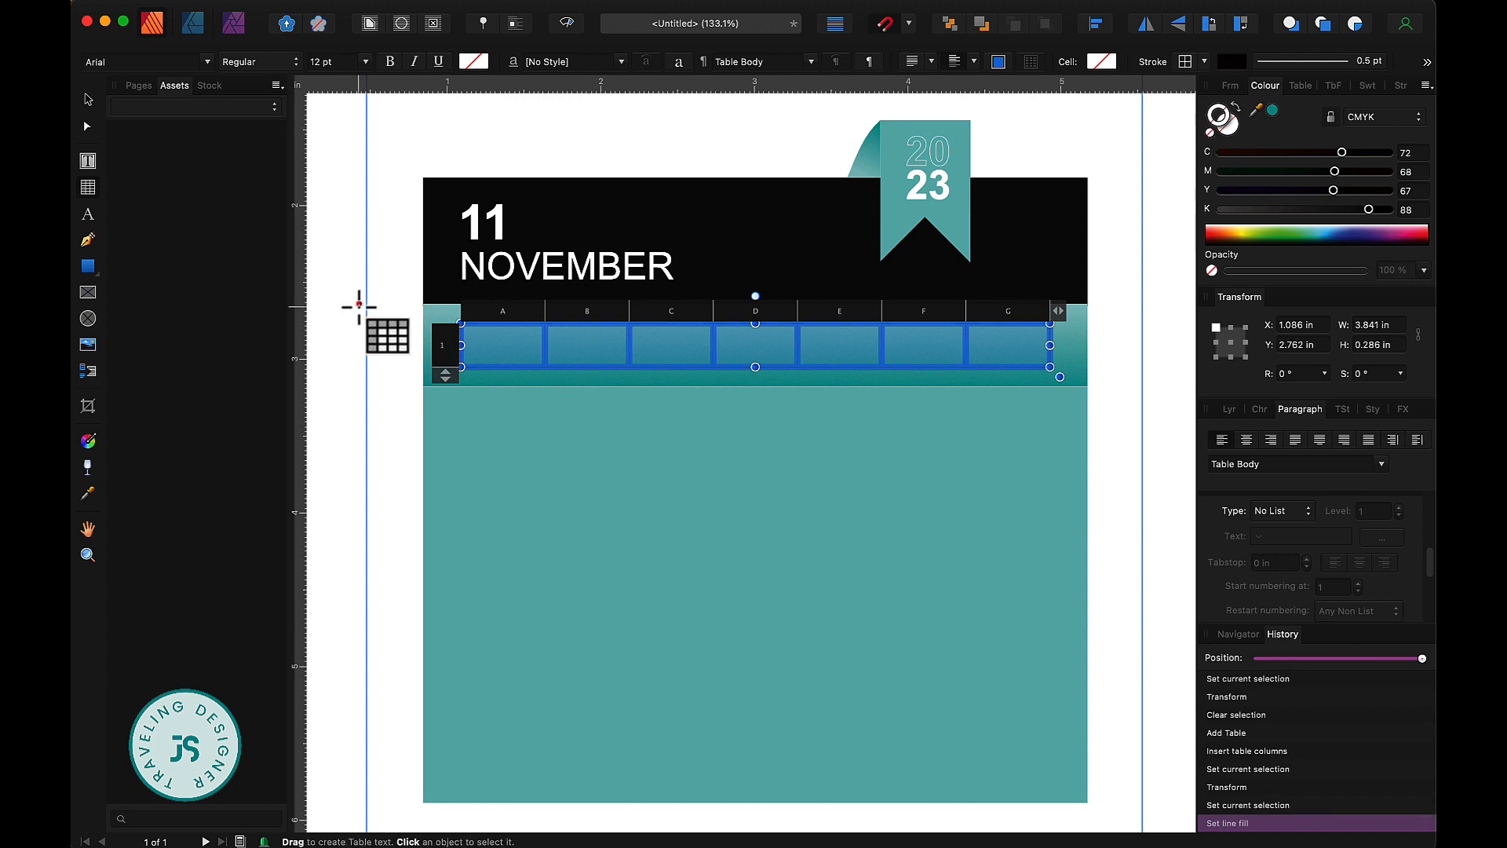
Step: Give all vertical borders of table cells B through F a white stroke
click(78, 103)
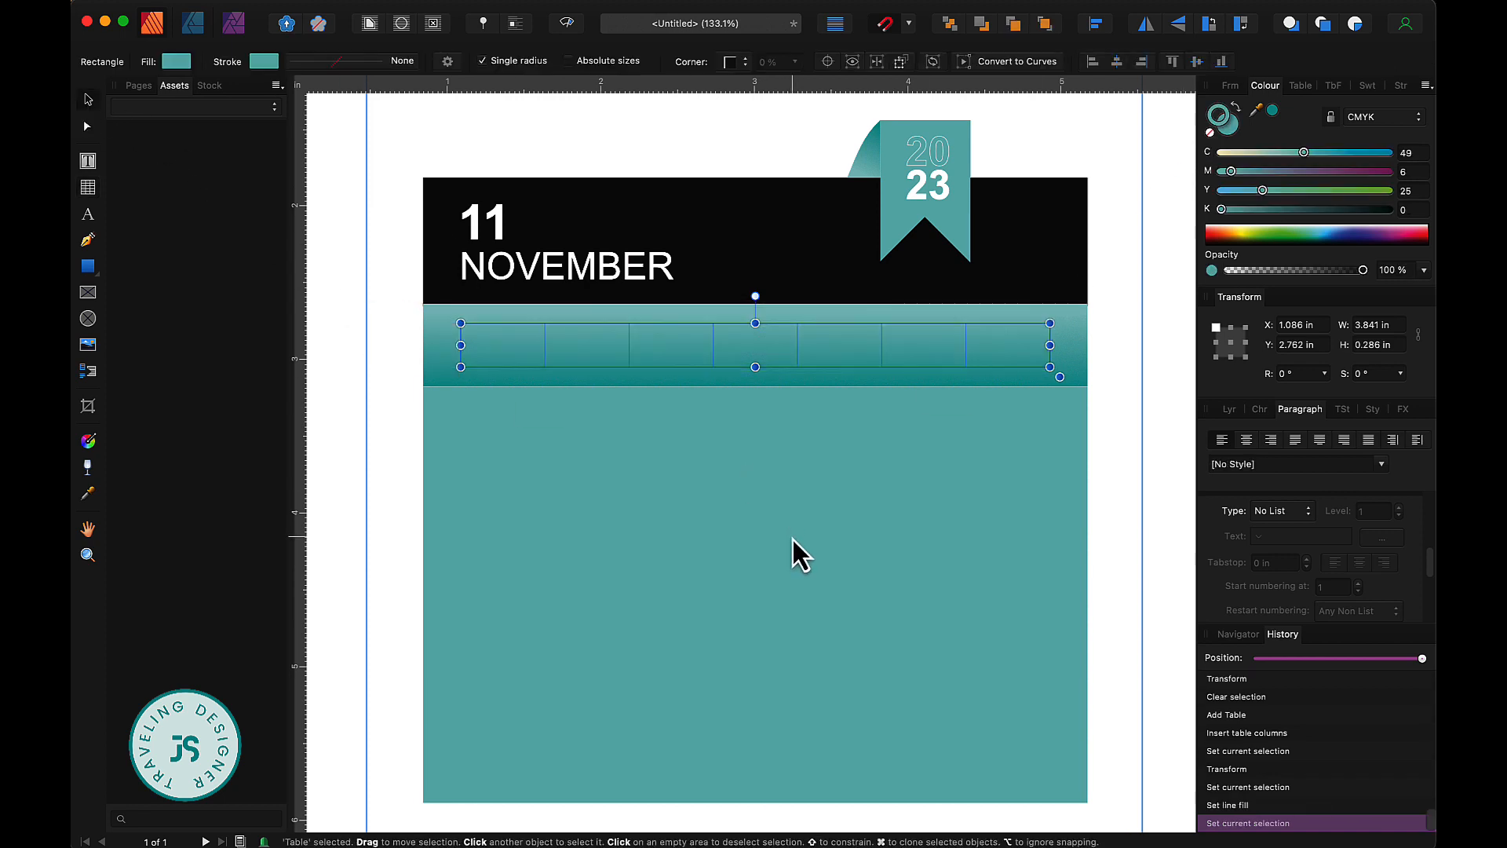
click(793, 537)
double_click(583, 363)
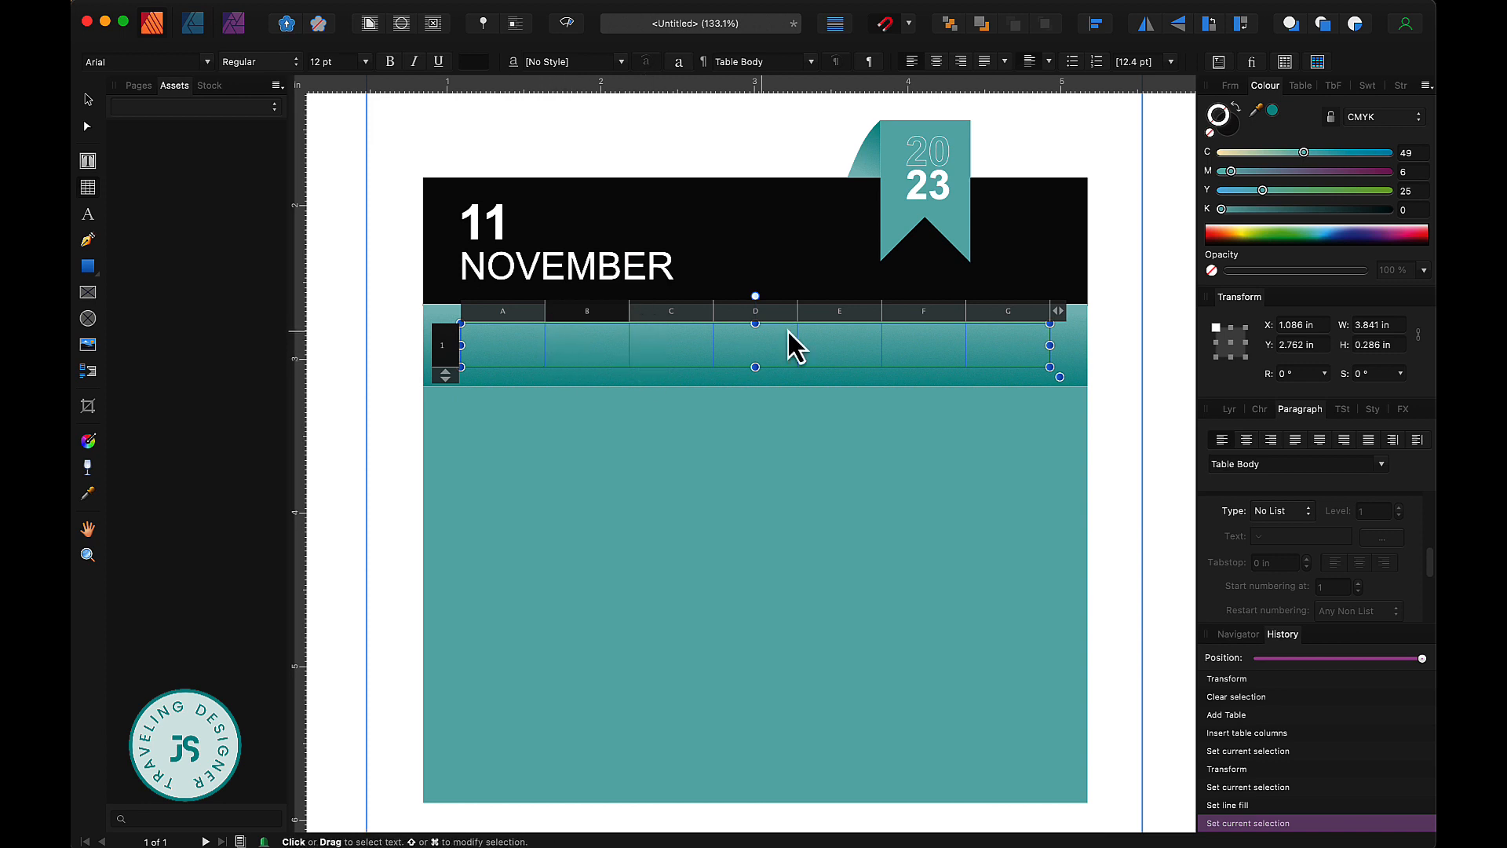
mouse_move(940, 363)
mouse_down()
mouse_move(887, 346)
mouse_move(583, 340)
mouse_up()
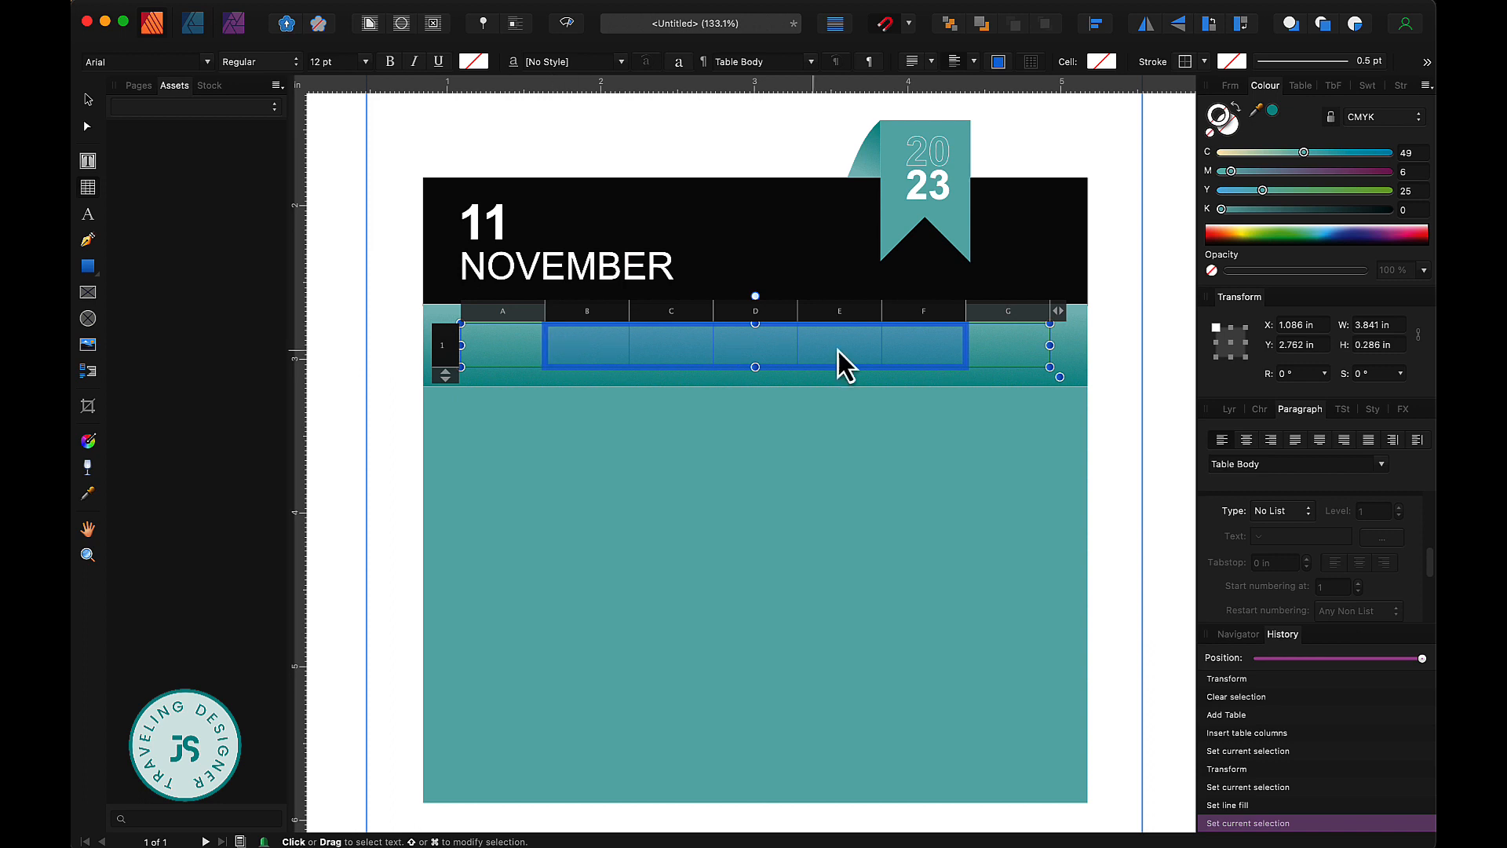
click(1203, 62)
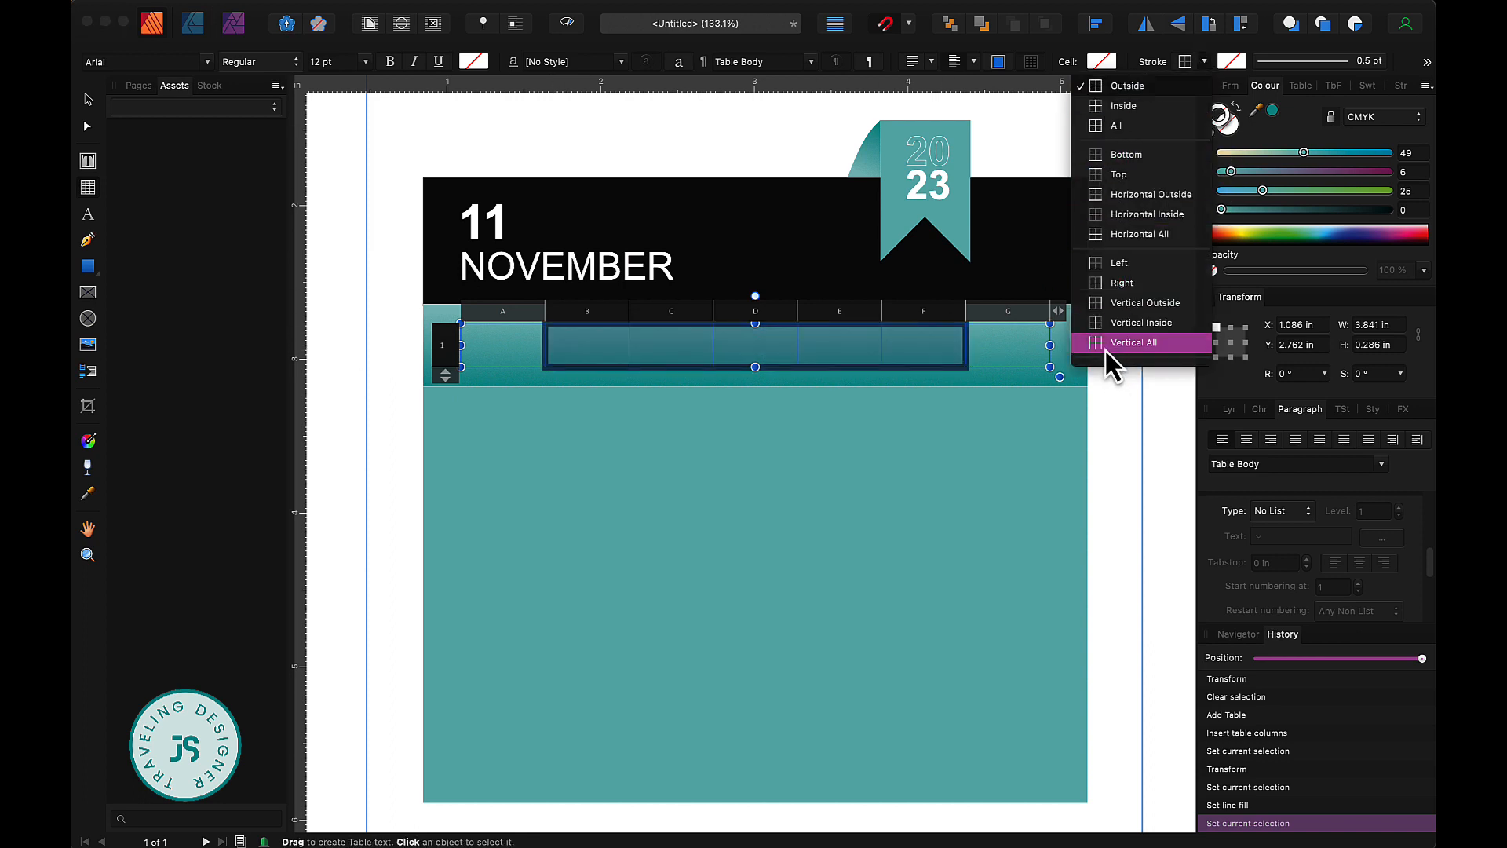
click(1128, 347)
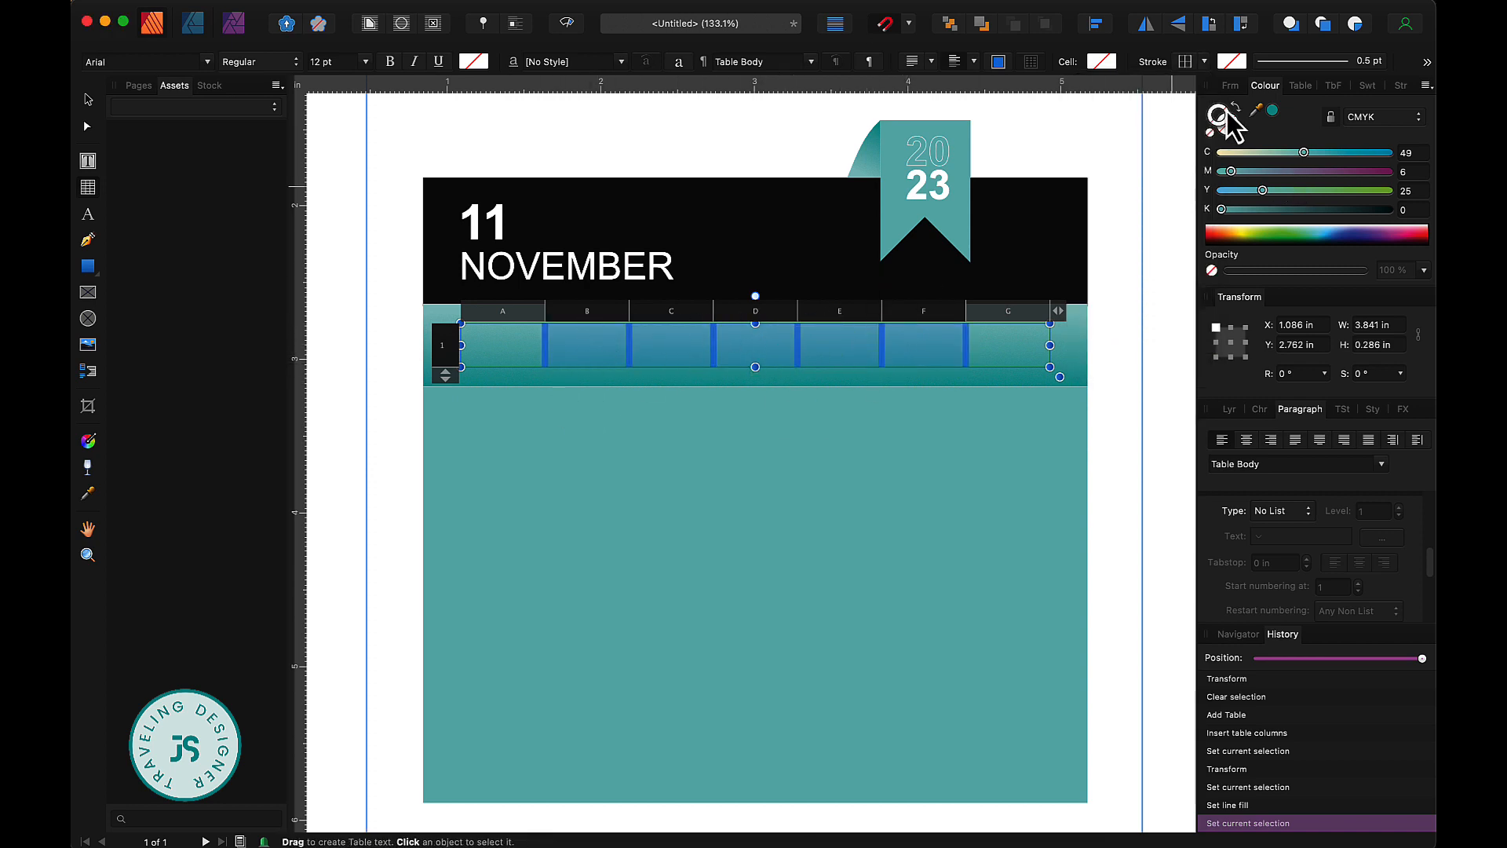
click(1232, 64)
click(1258, 201)
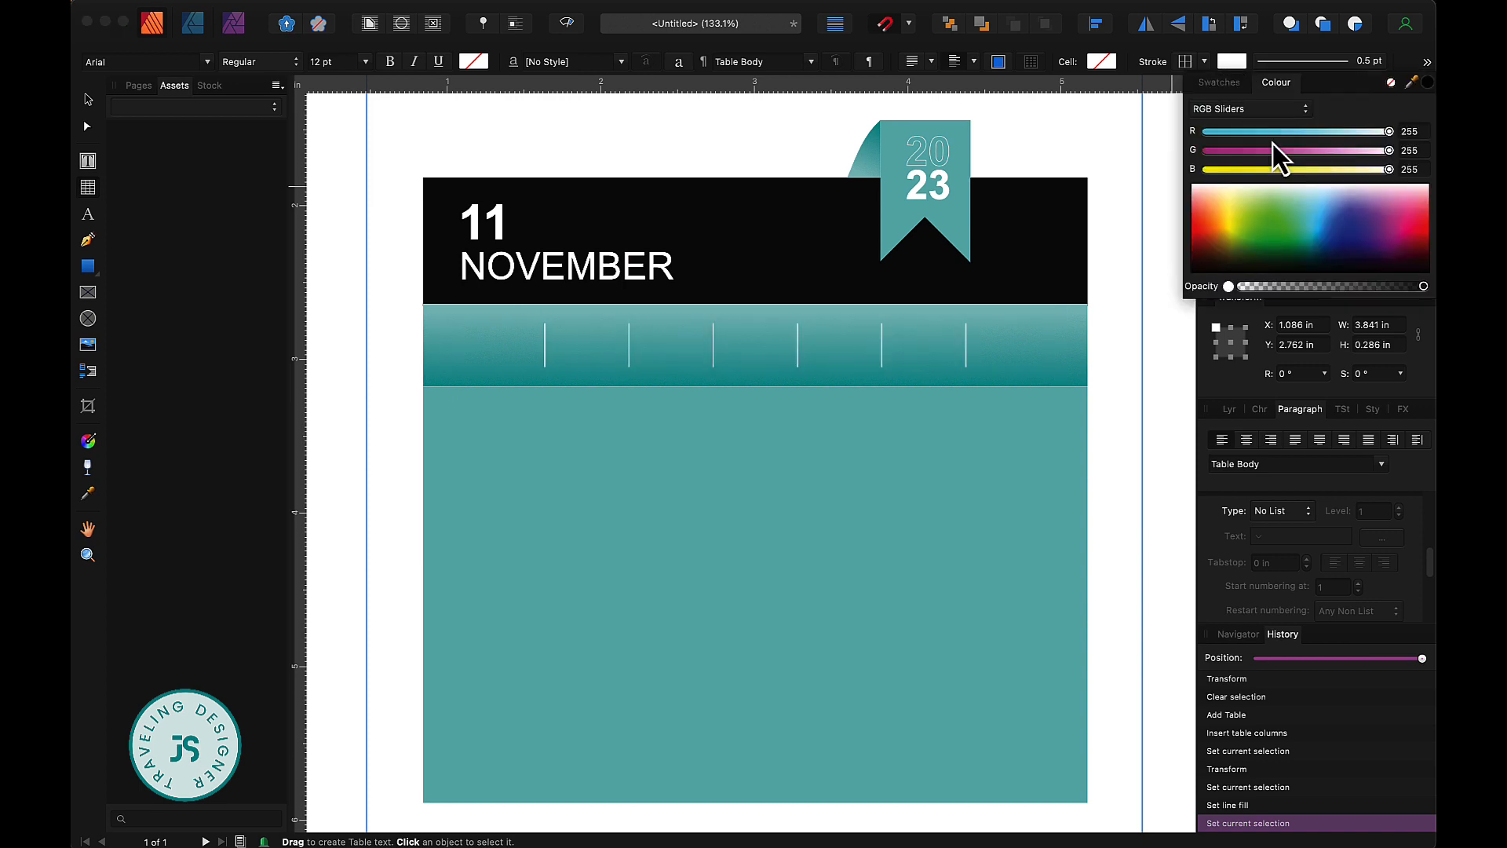
click(91, 100)
click(751, 532)
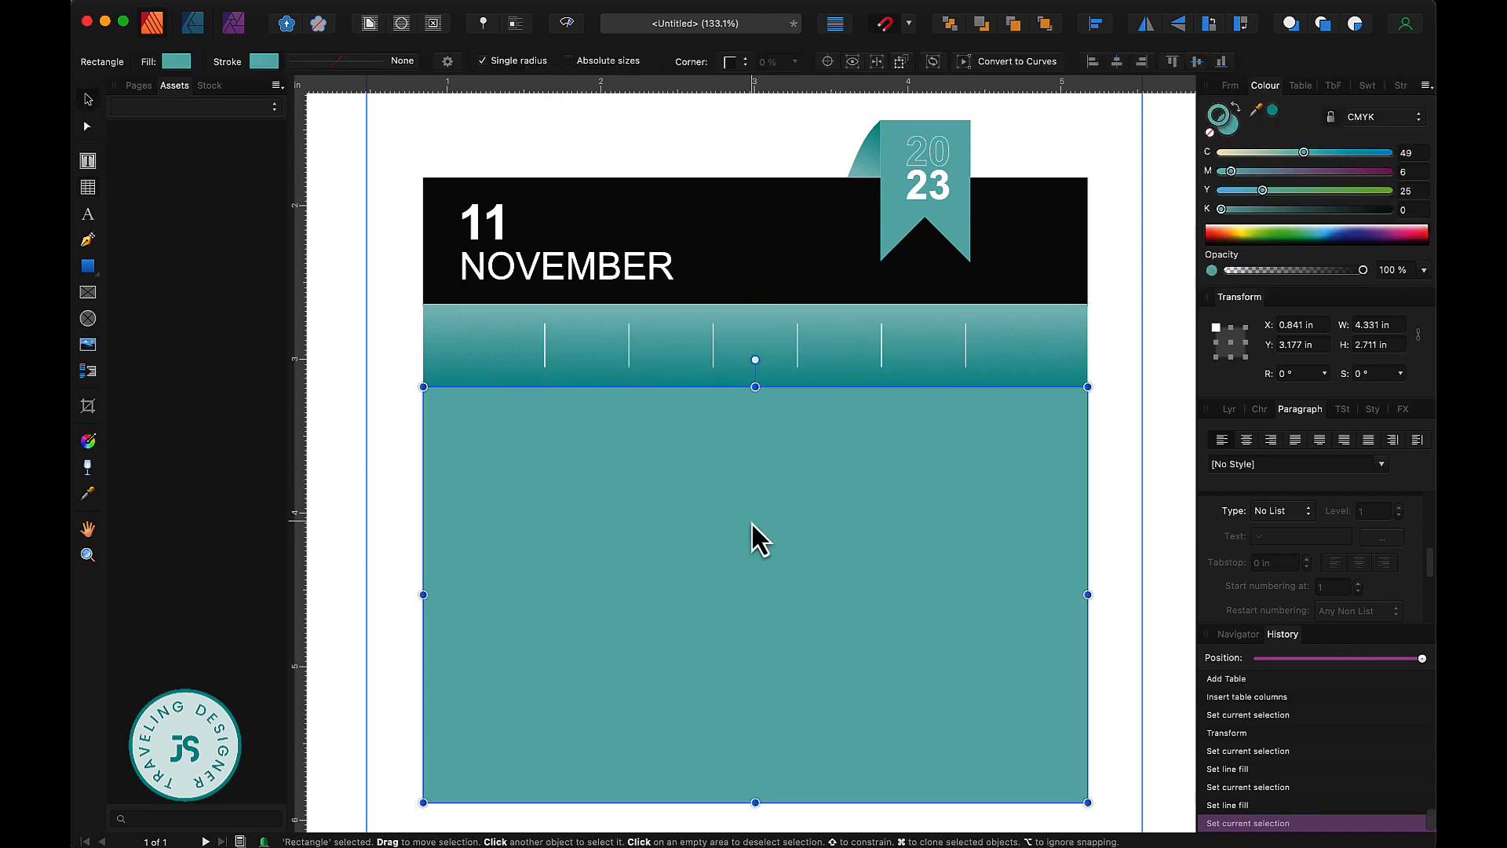
Step: Enter SUN, MON and TUE in the first three cells of the table in the gradient band
double_click(481, 347)
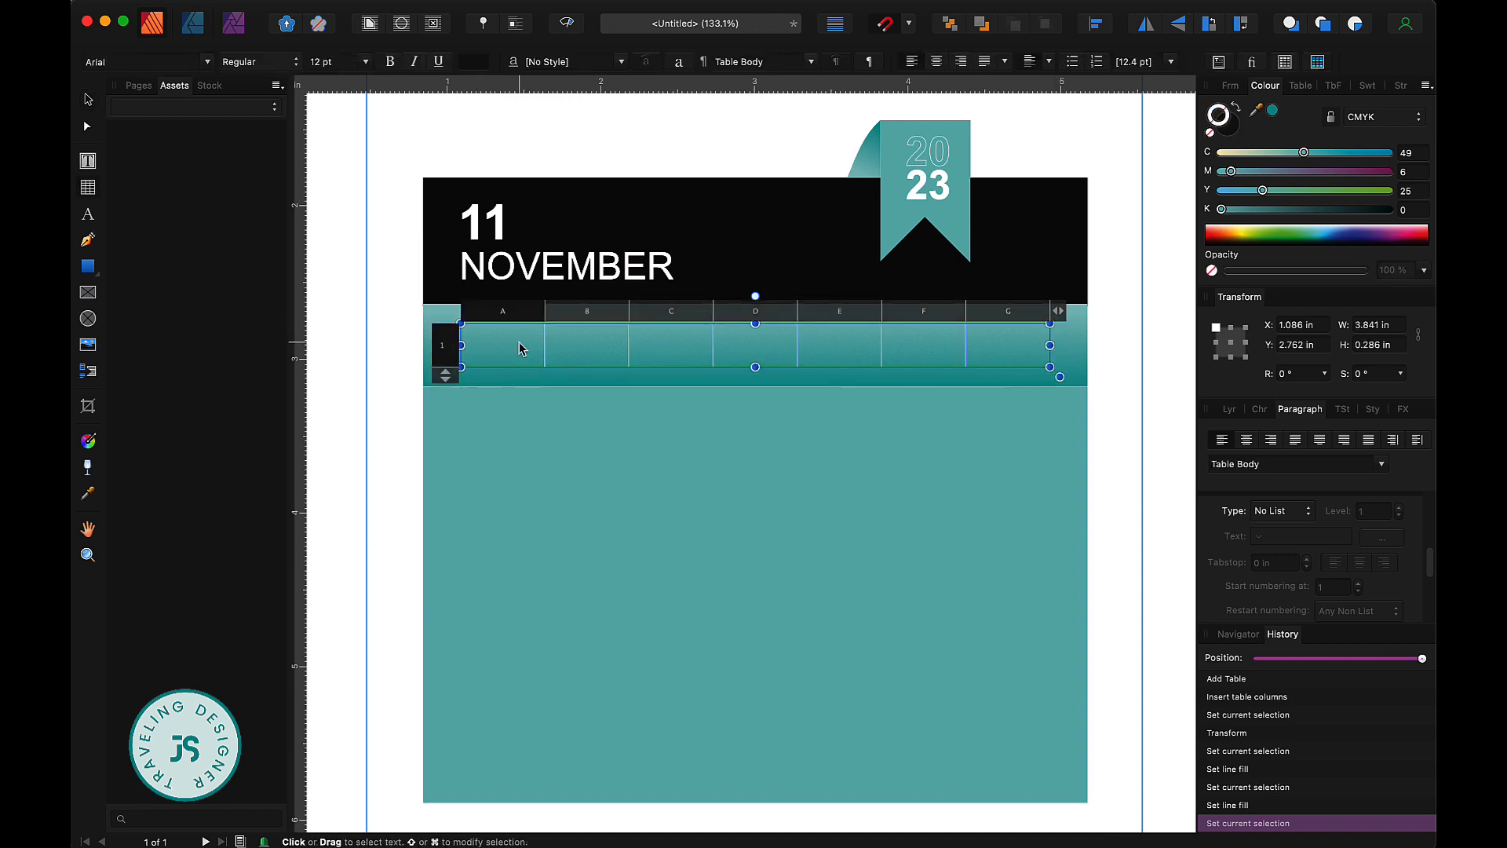
text(S)
key(BackSpace)
text(SUN )
text(MON)
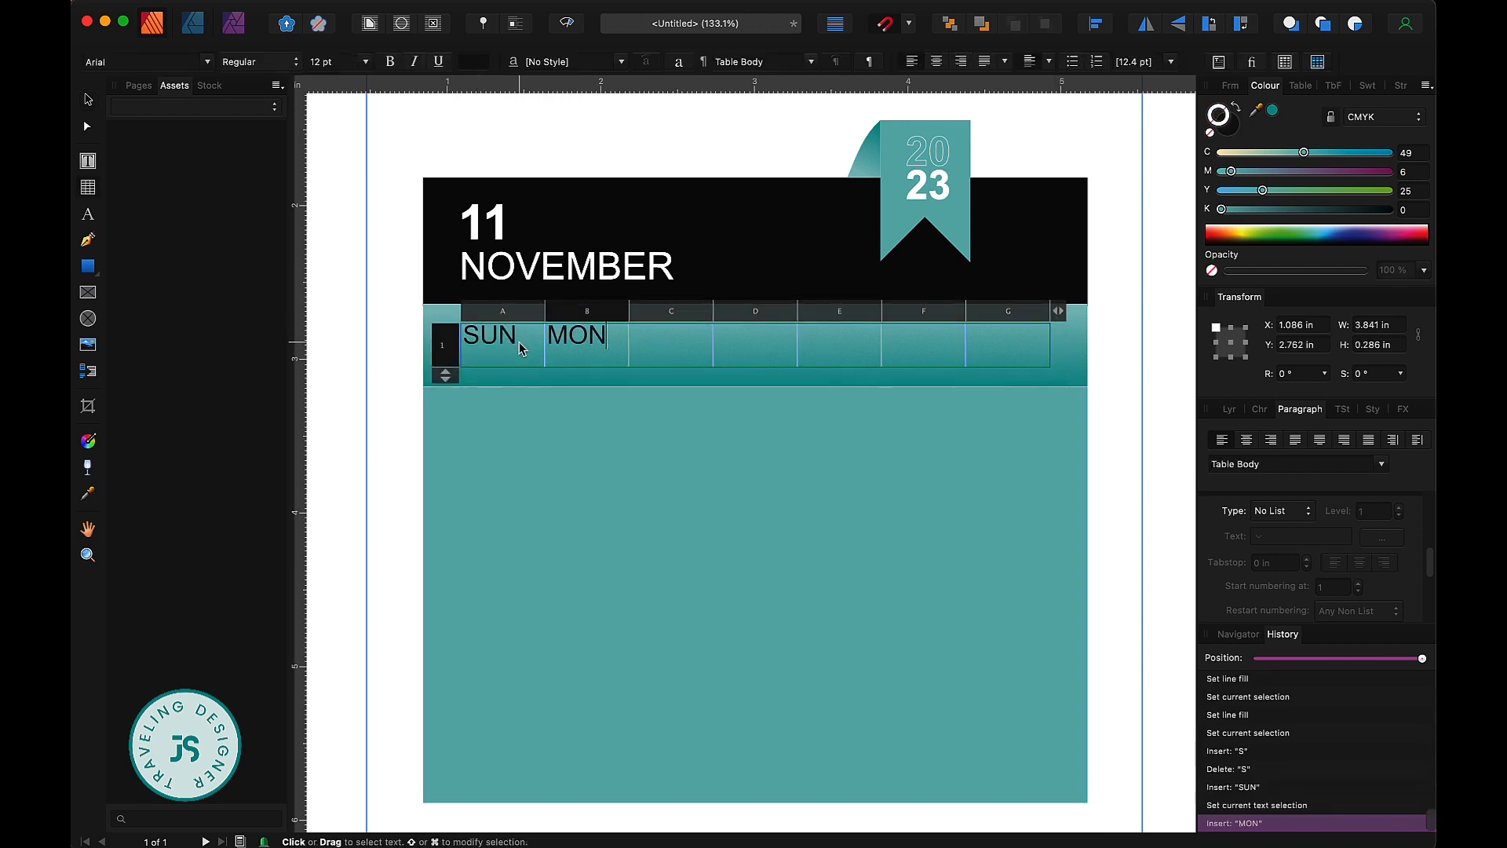
key(Tab)
text(TUE)
key(Tab)
Step: Enter WED, THU, FRI and SAT in the remaining four cells of the weekday table
text(T)
key(BackSpace)
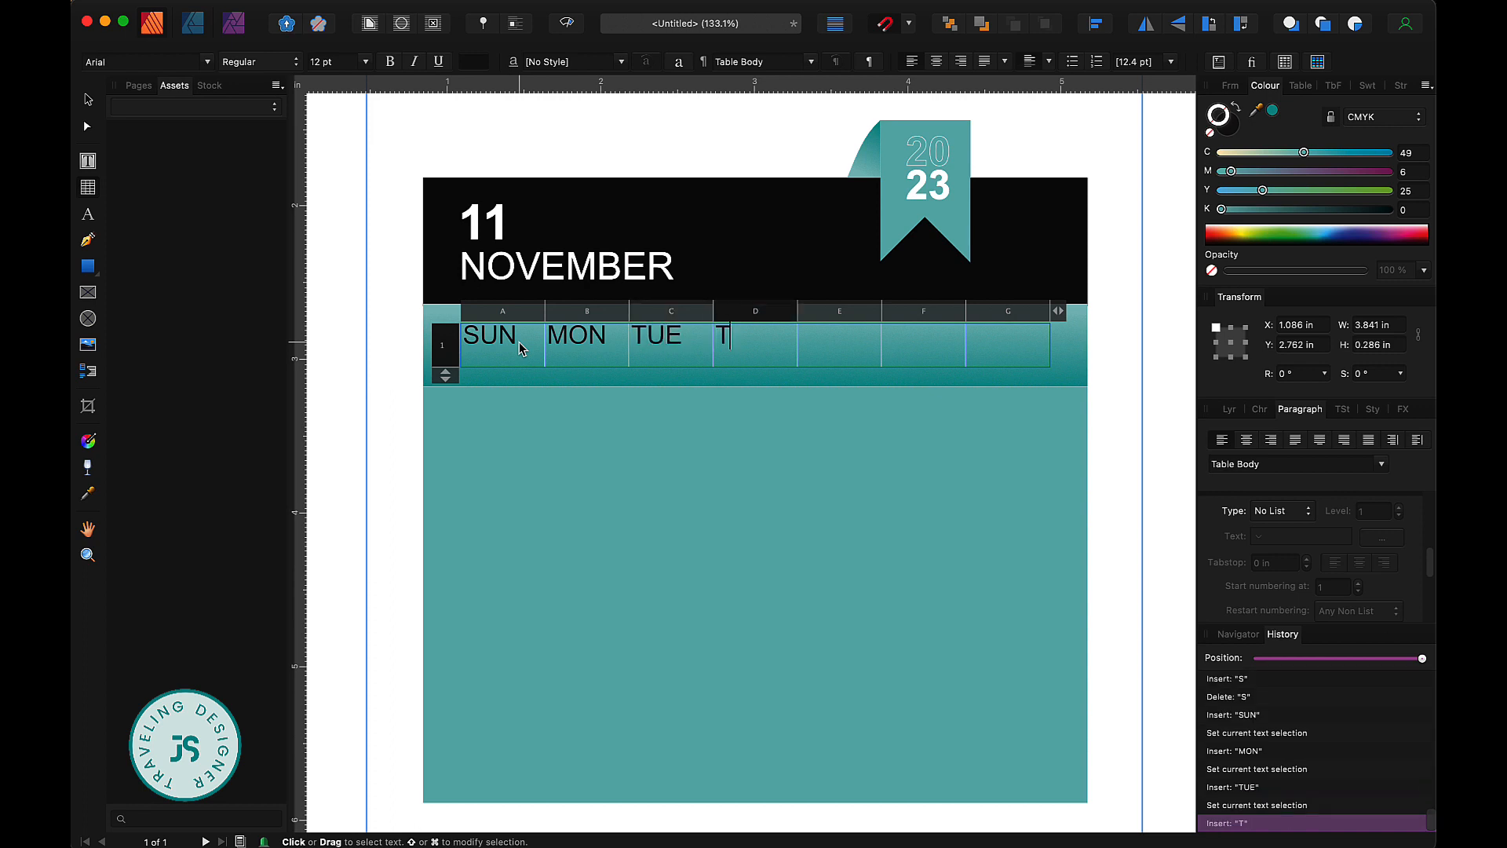
text(WED)
key(Tab)
text(THU)
key(Tab)
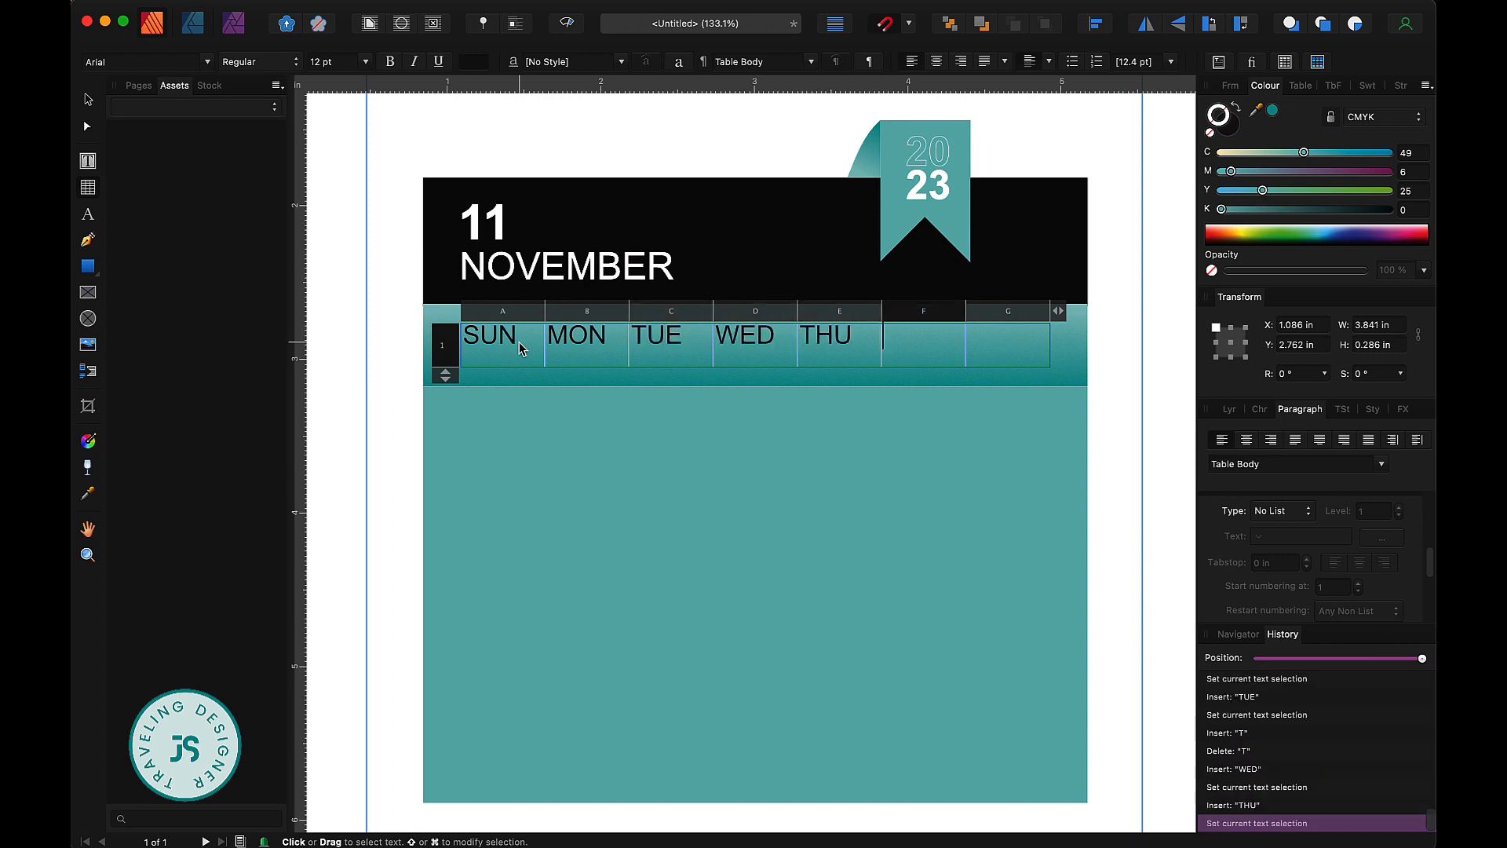
text(FRI)
key(Tab)
text(SAT)
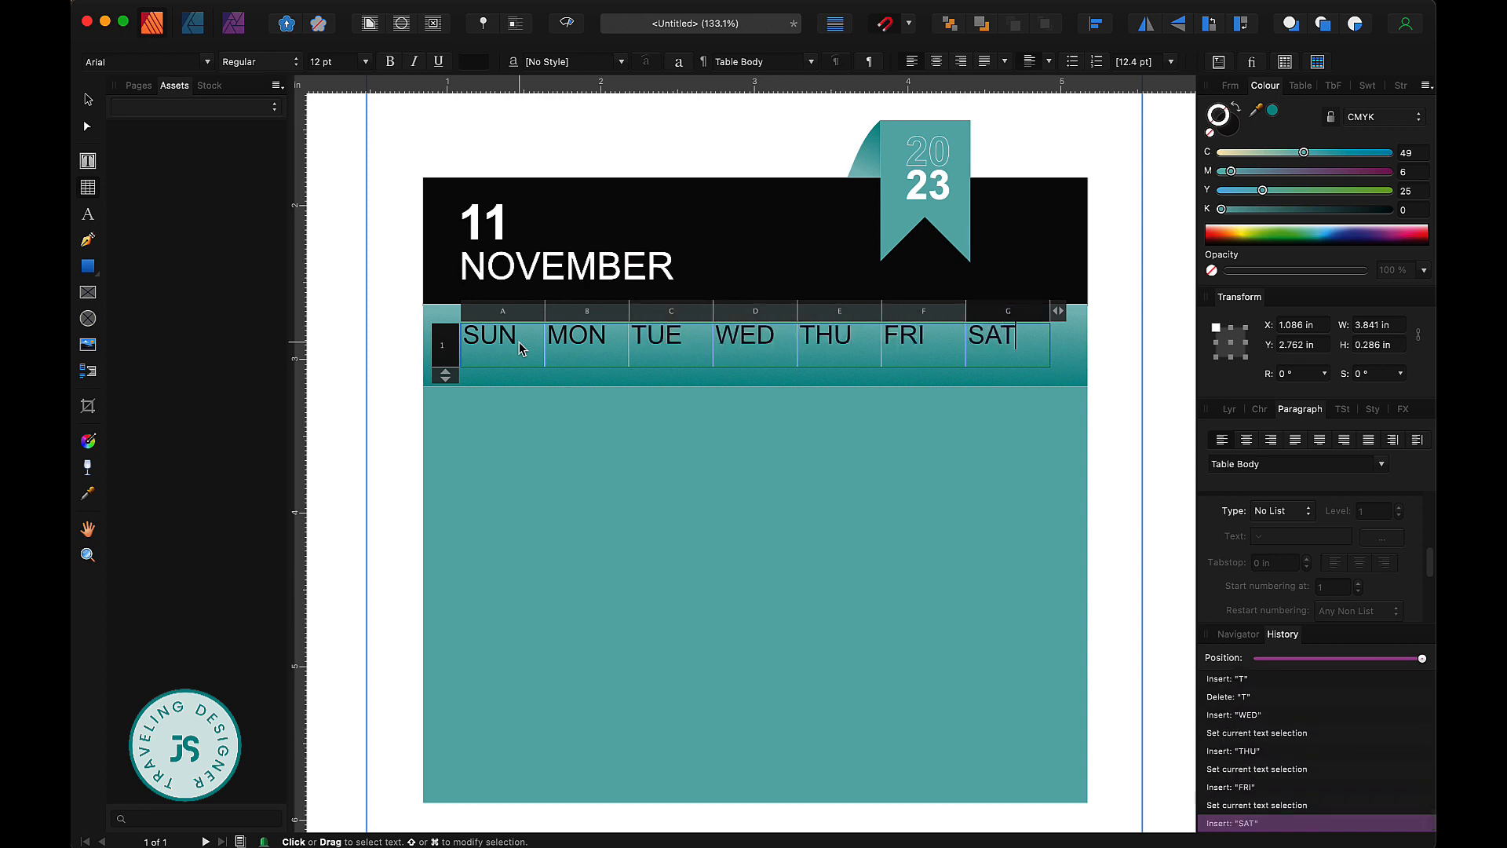
scroll(596, 527, up, 3)
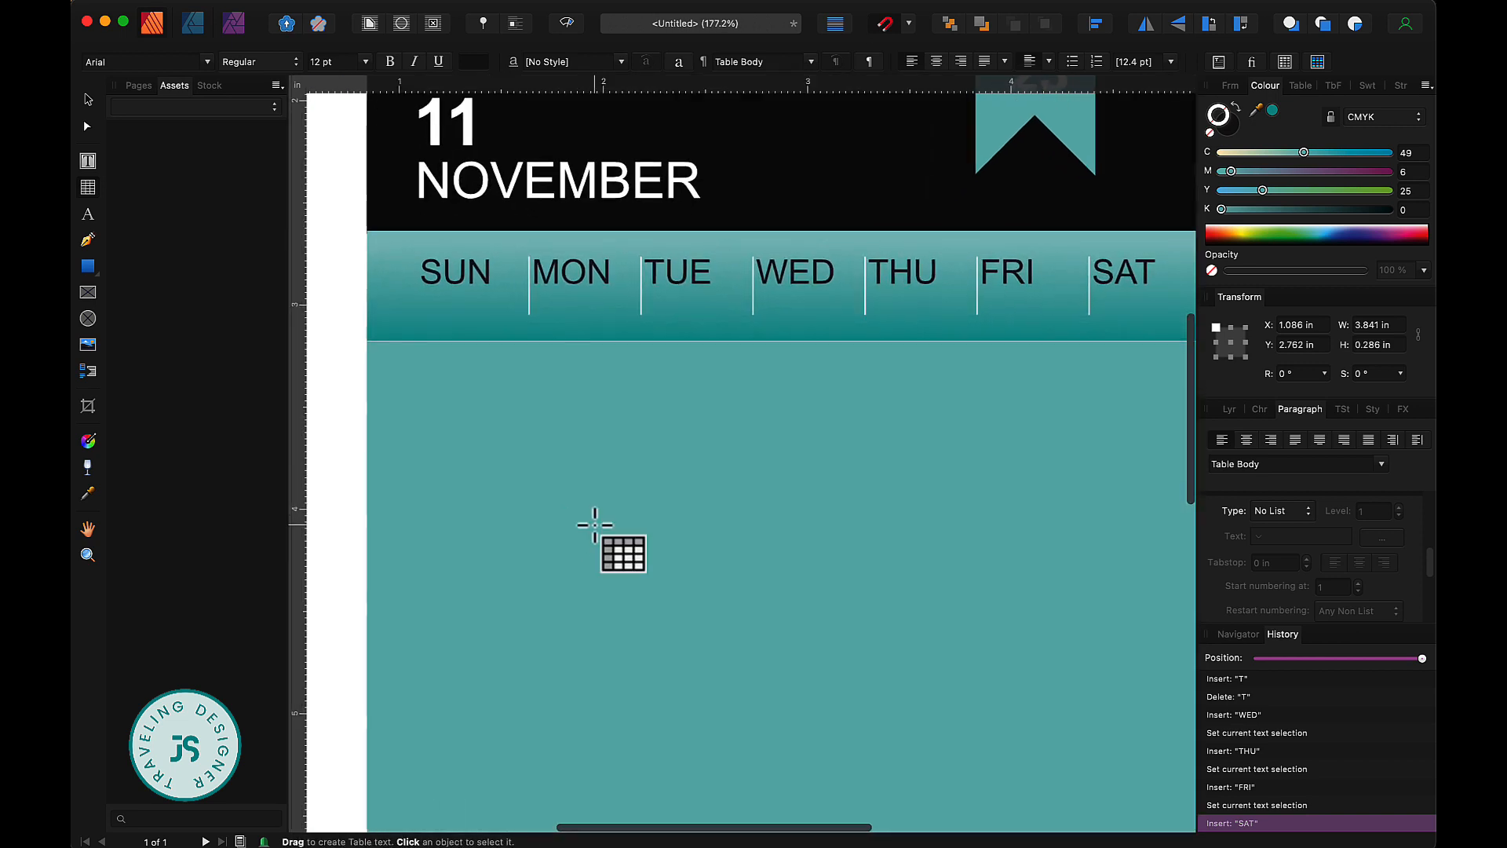
key(Escape)
click(88, 102)
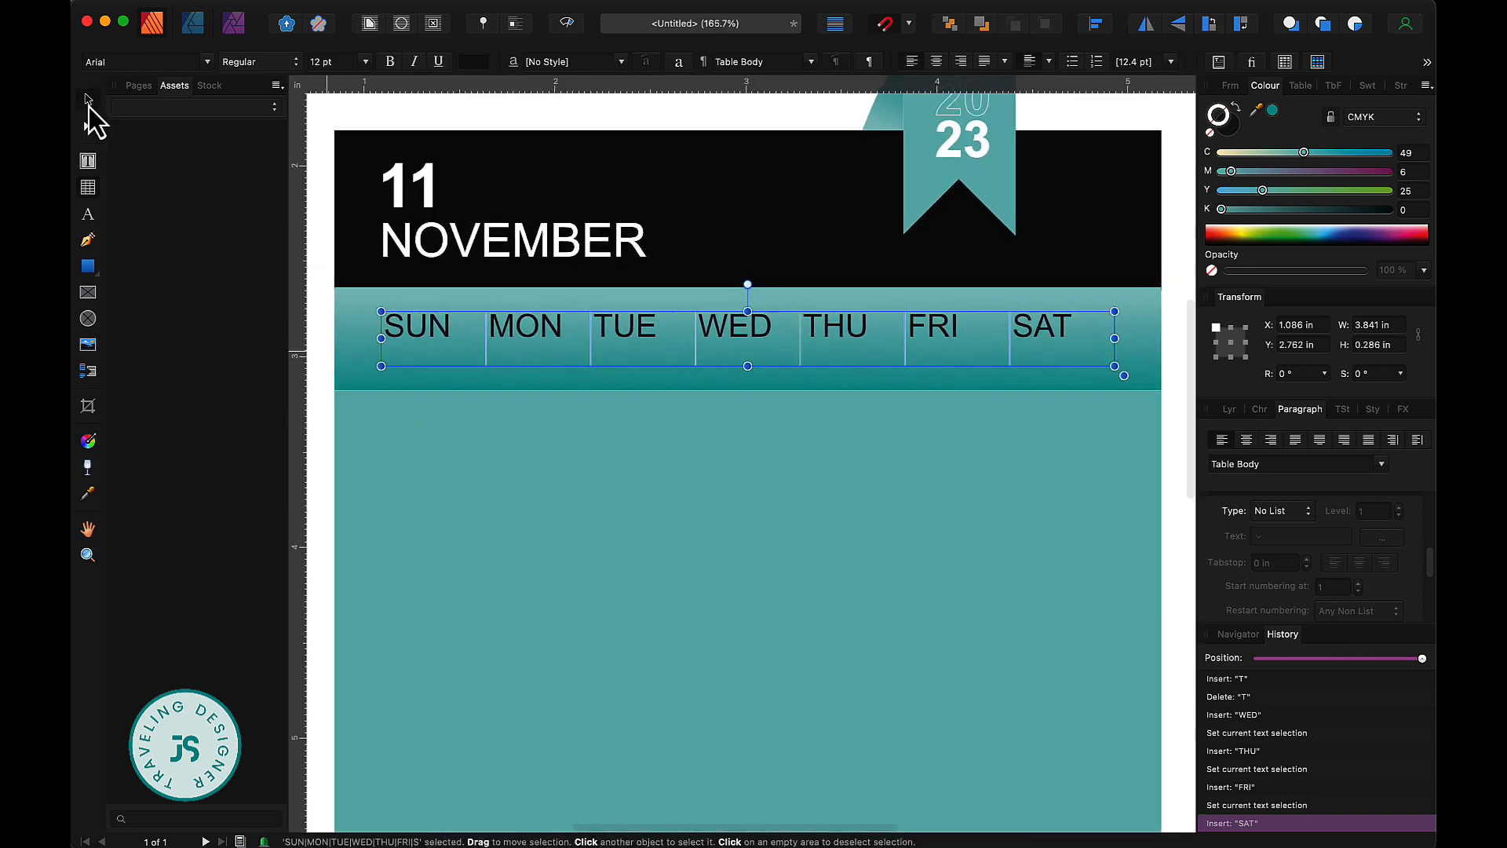
click(481, 531)
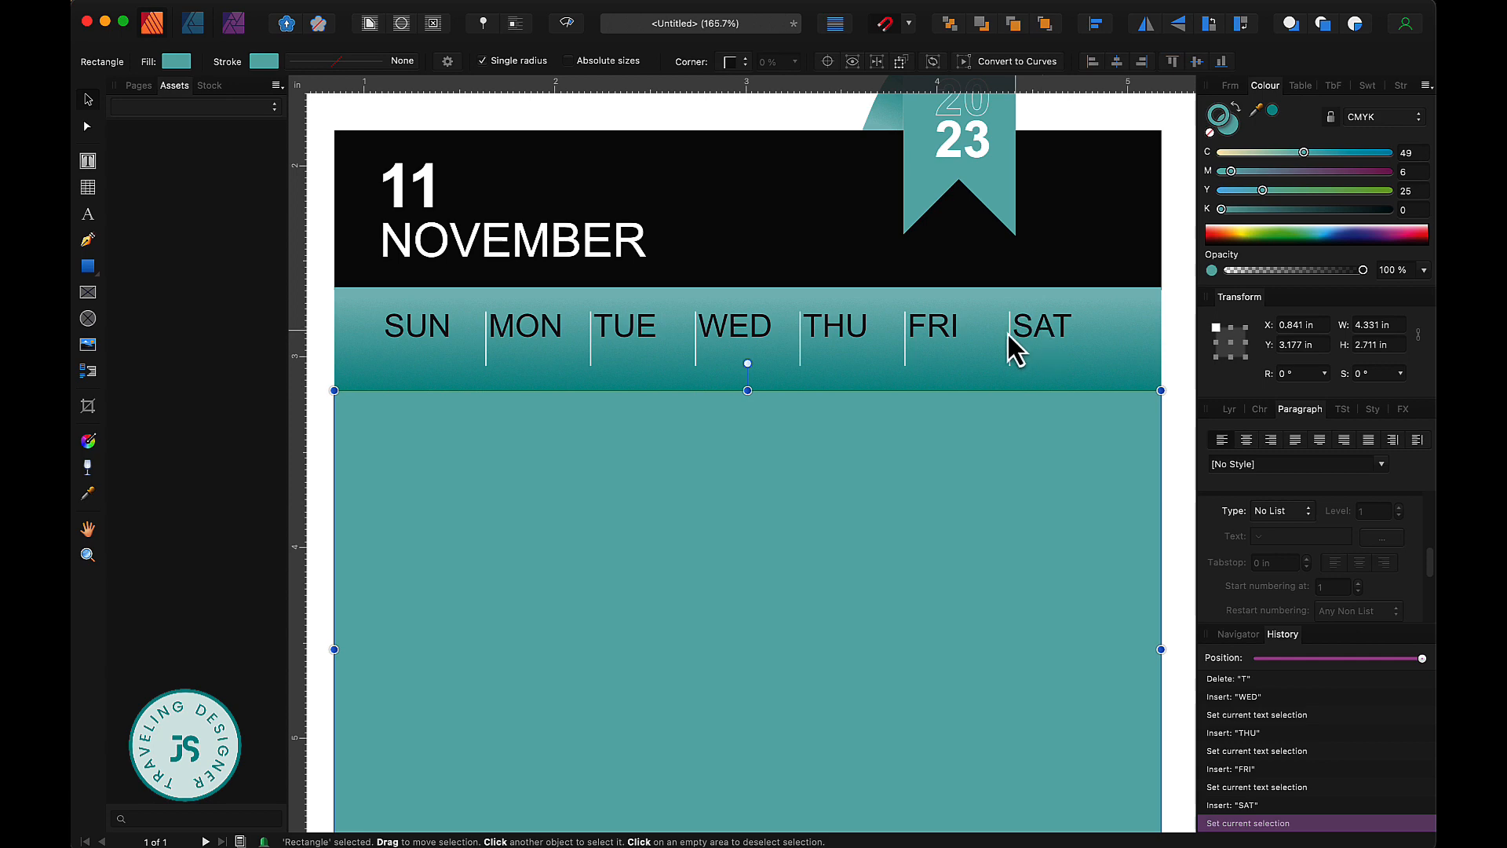
Step: Centre the text of the whole weekday row horizontally and vertically within its cells
click(428, 324)
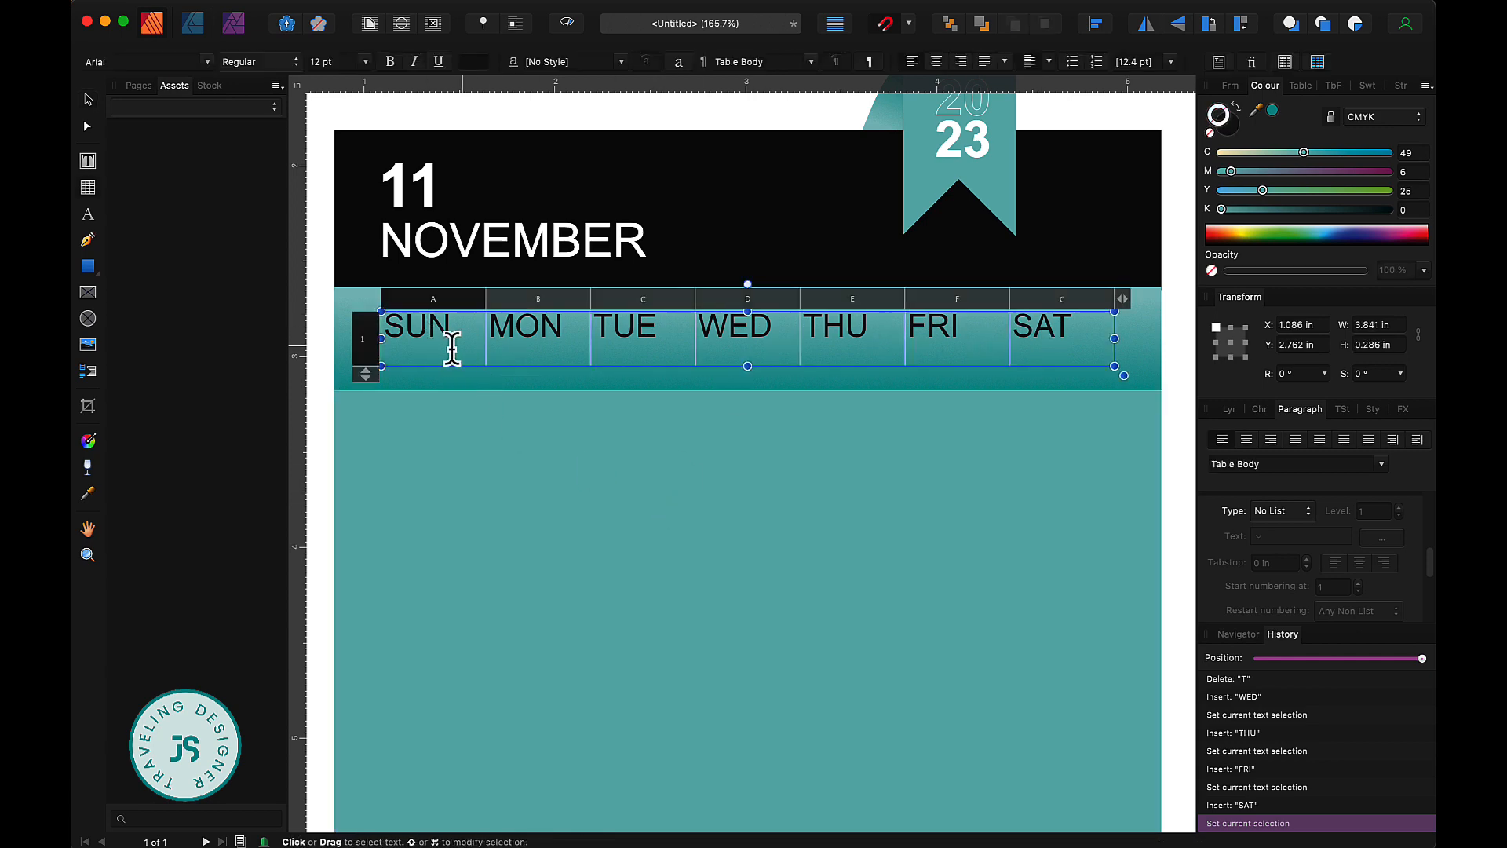
click(362, 338)
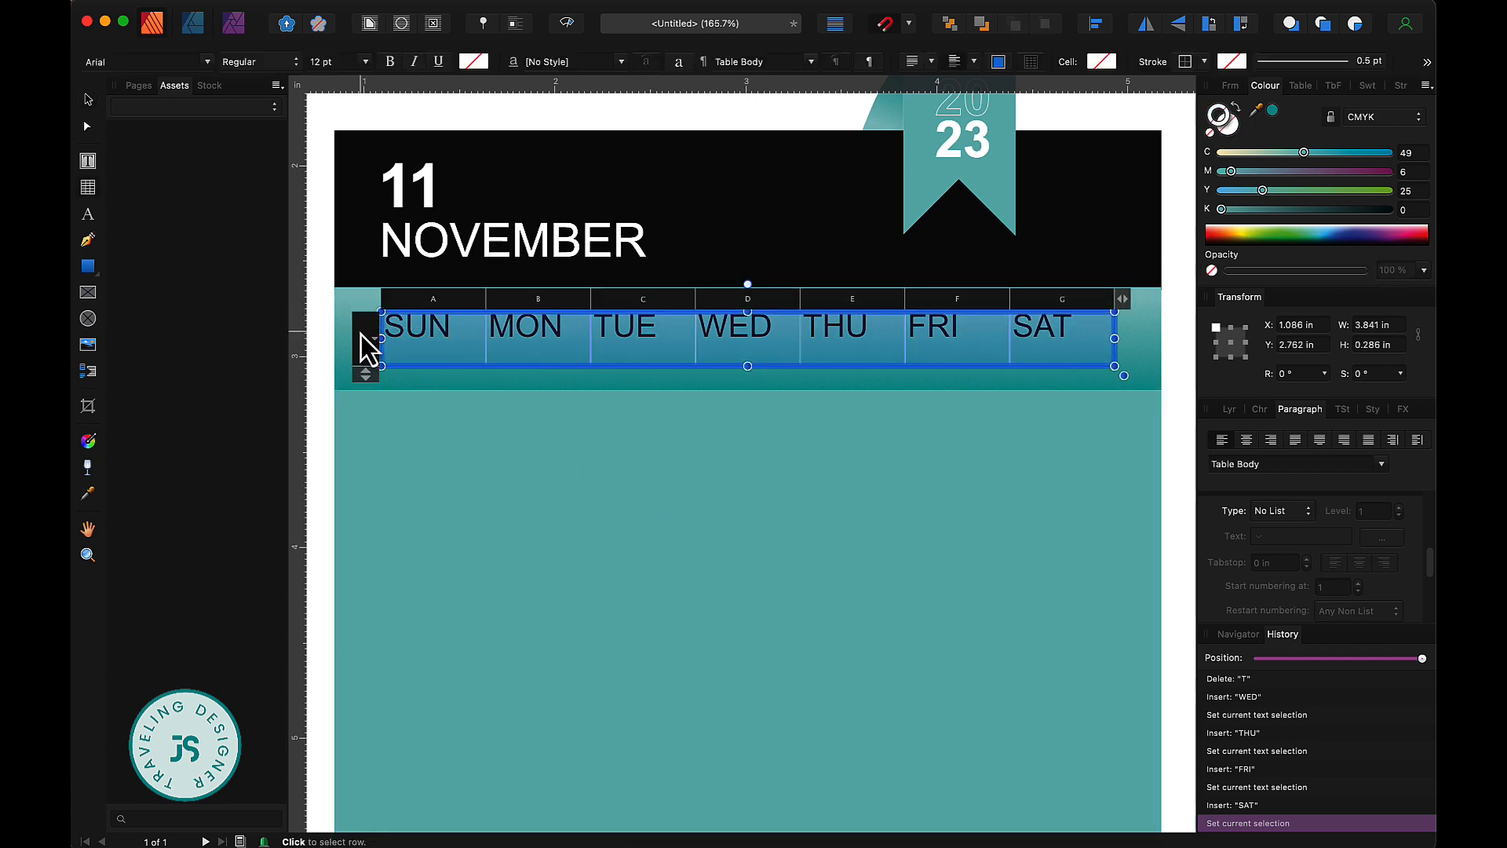
click(931, 61)
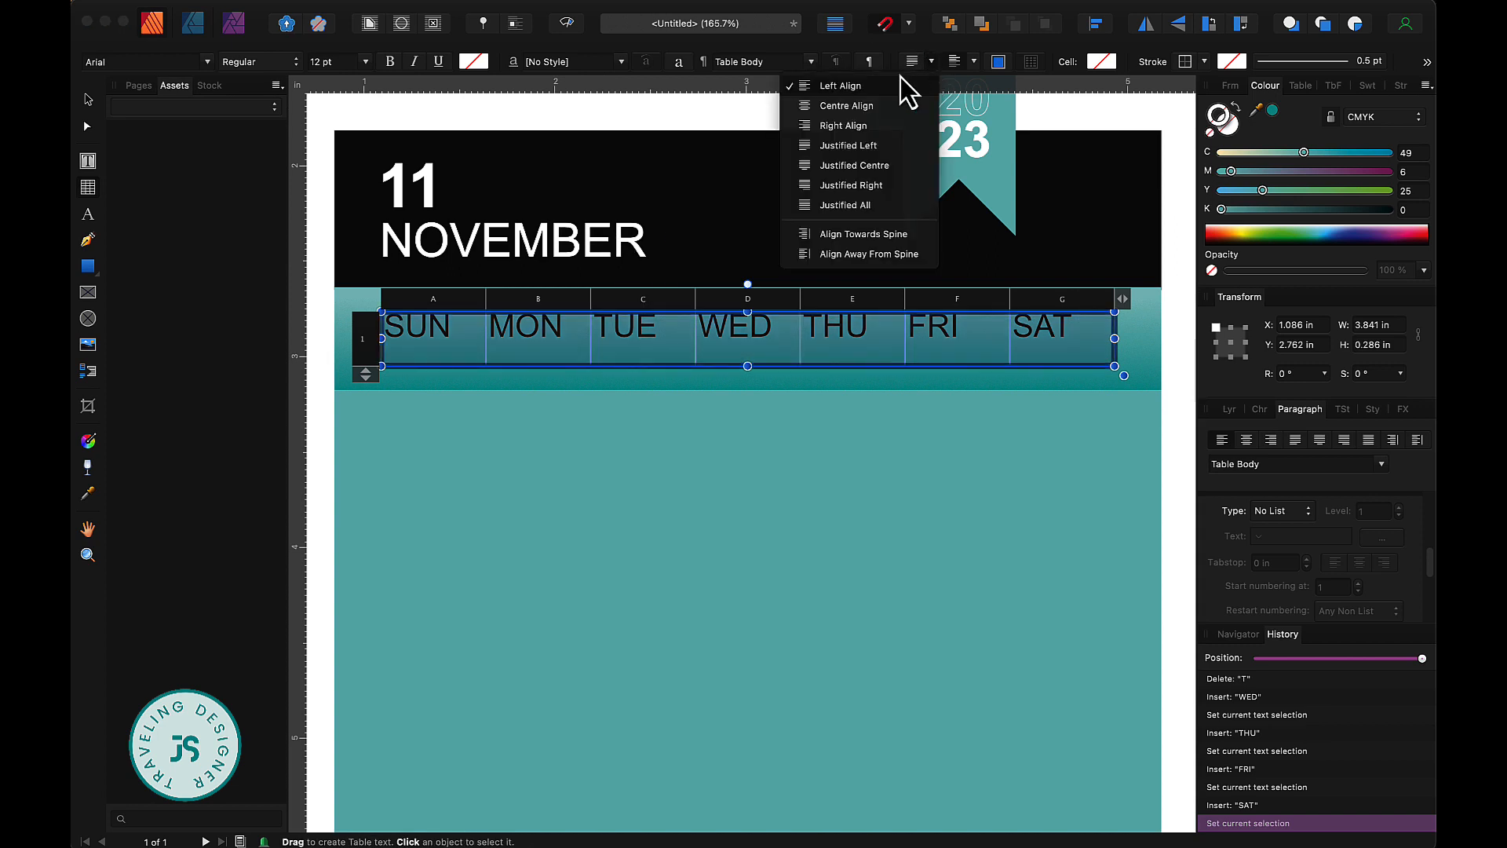
click(866, 107)
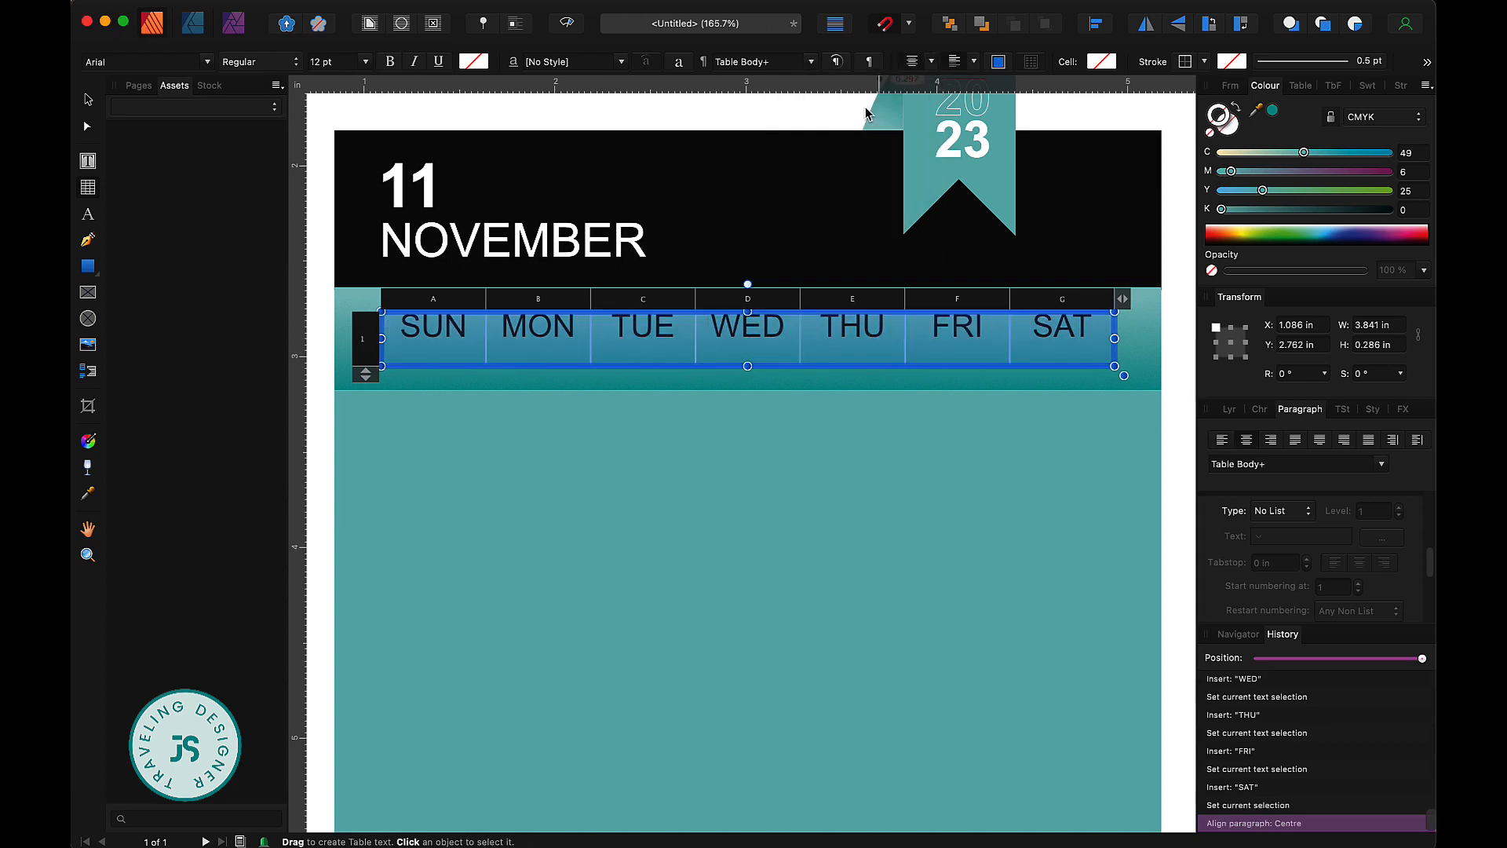
click(974, 61)
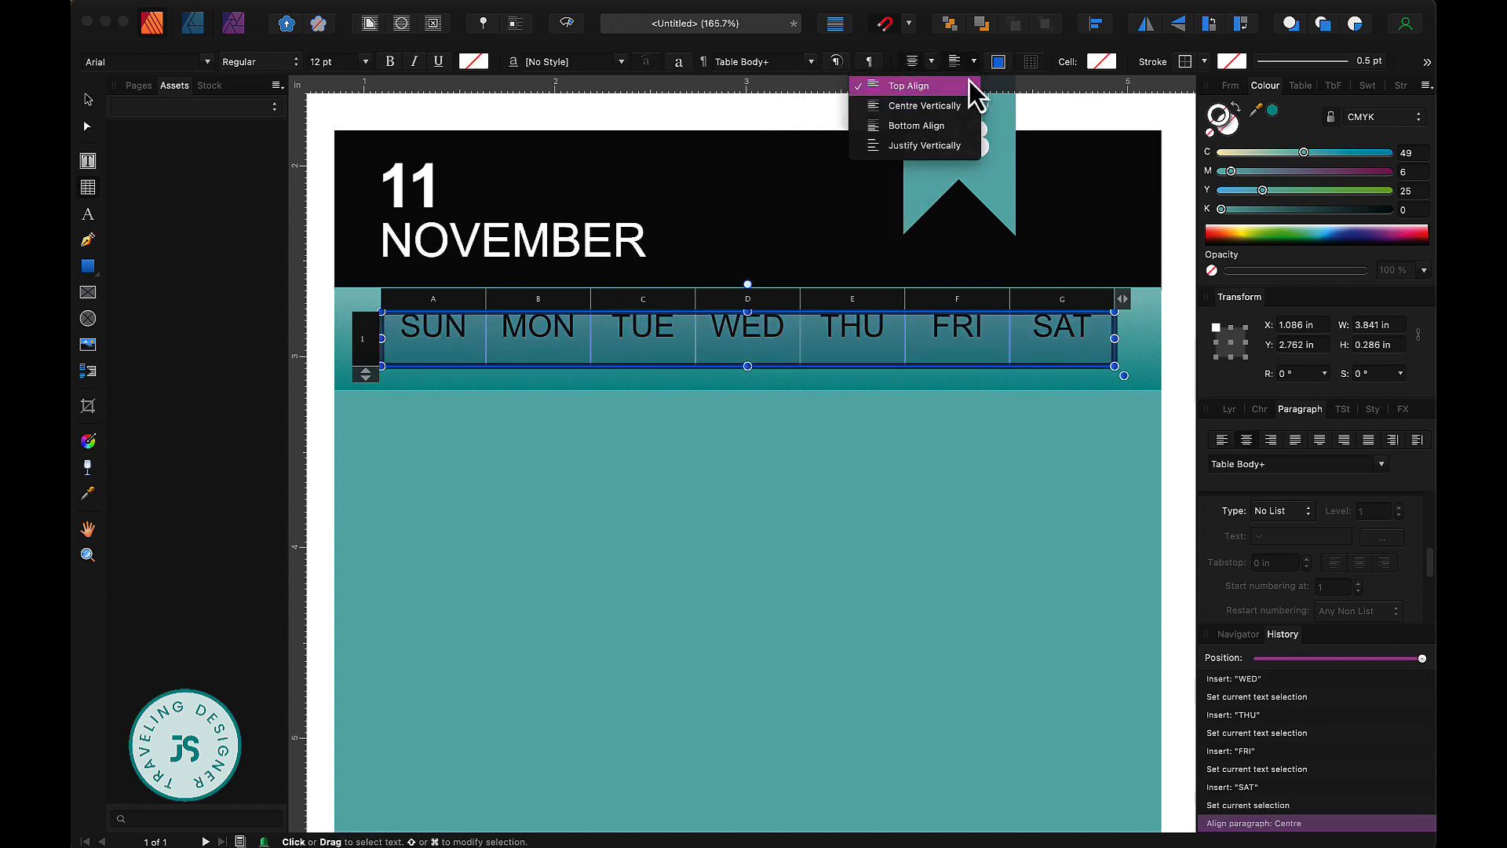
click(926, 106)
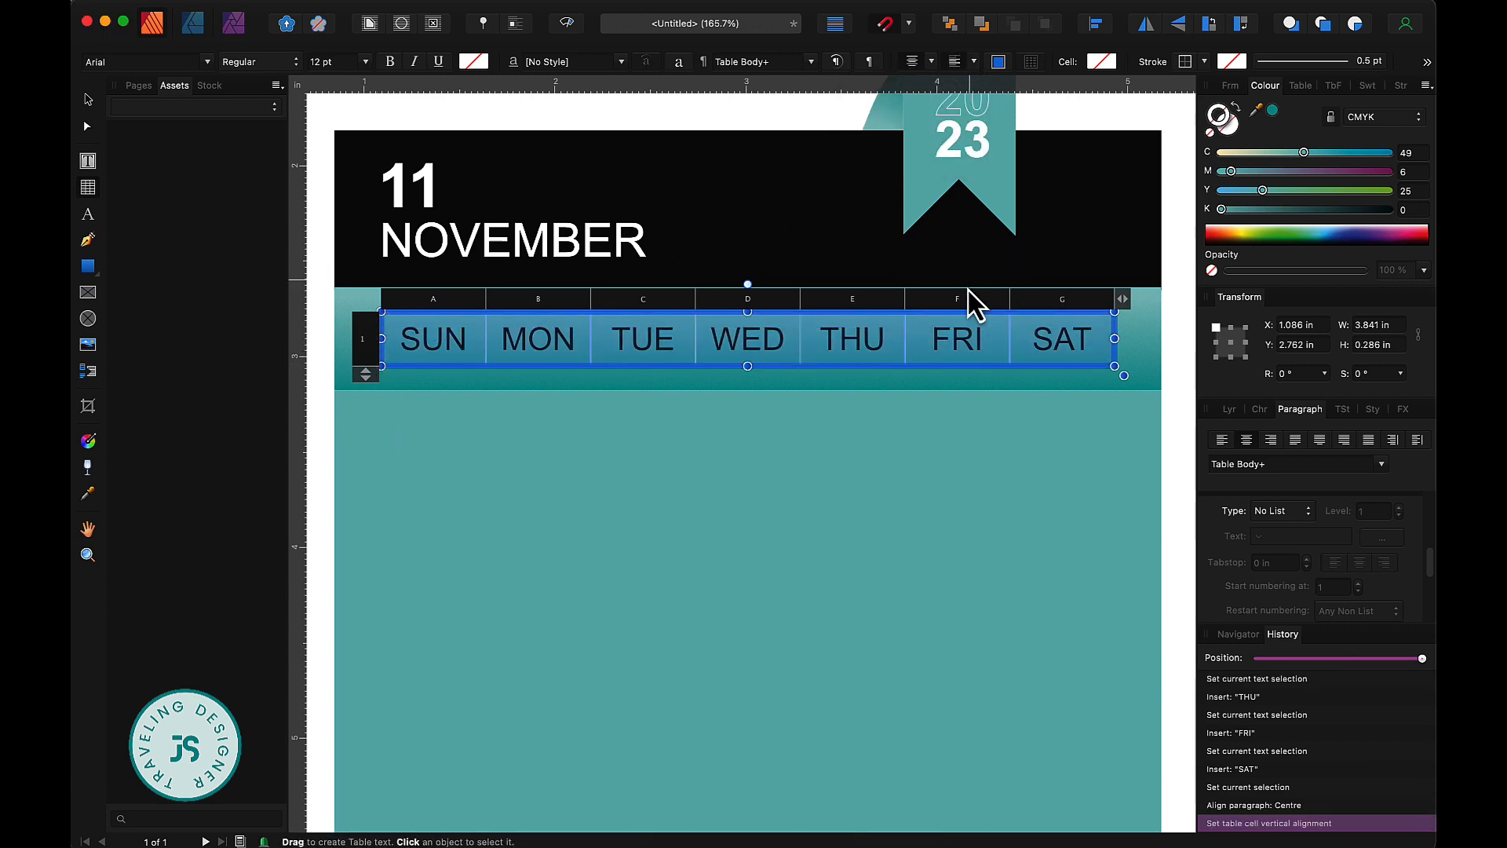
Step: Set the weekday names to Arial Bold at 10 pt
click(295, 64)
click(243, 115)
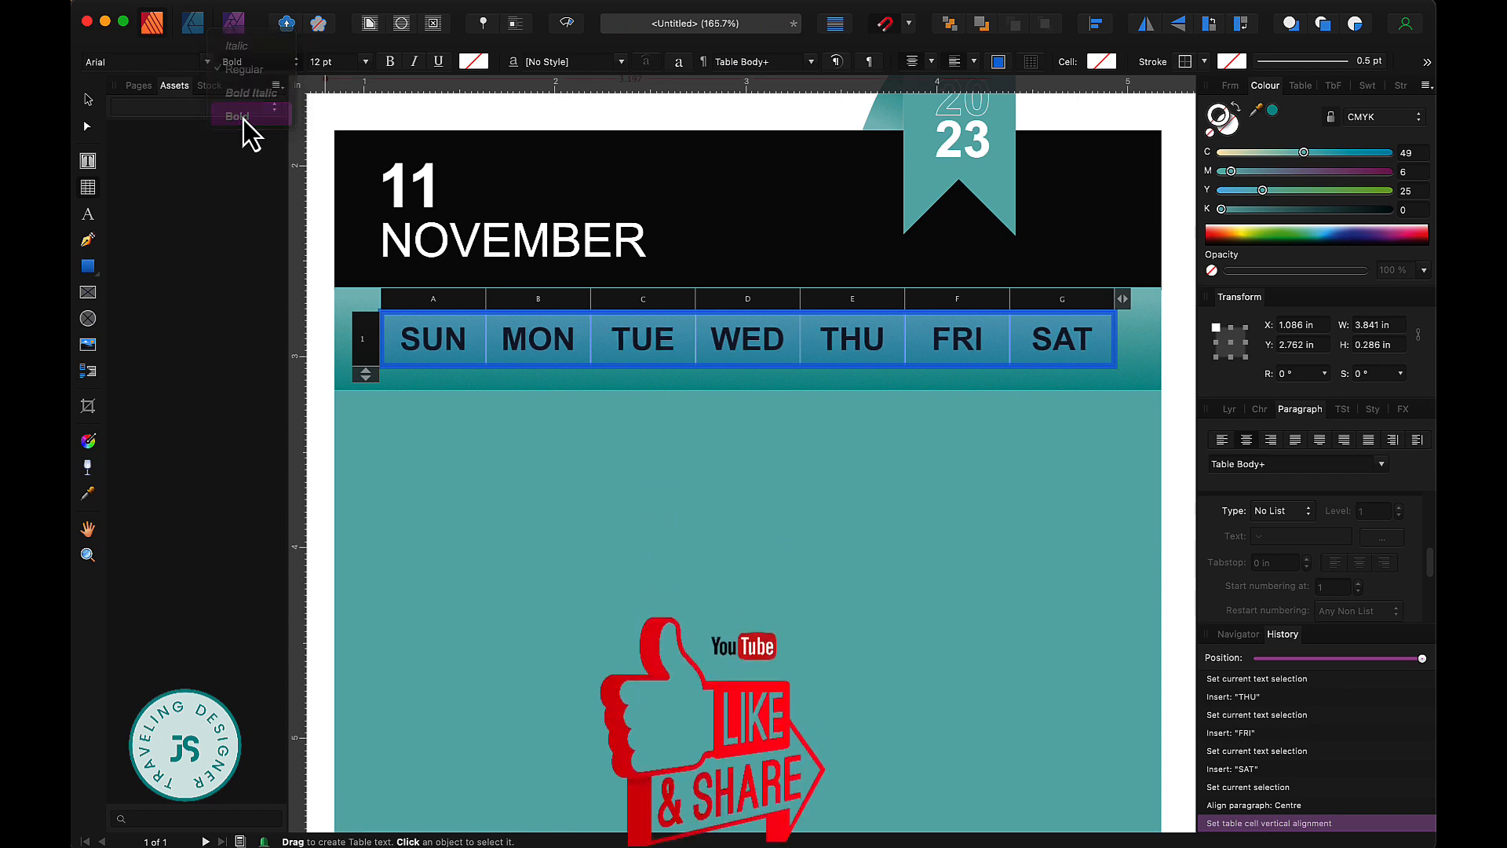
click(363, 62)
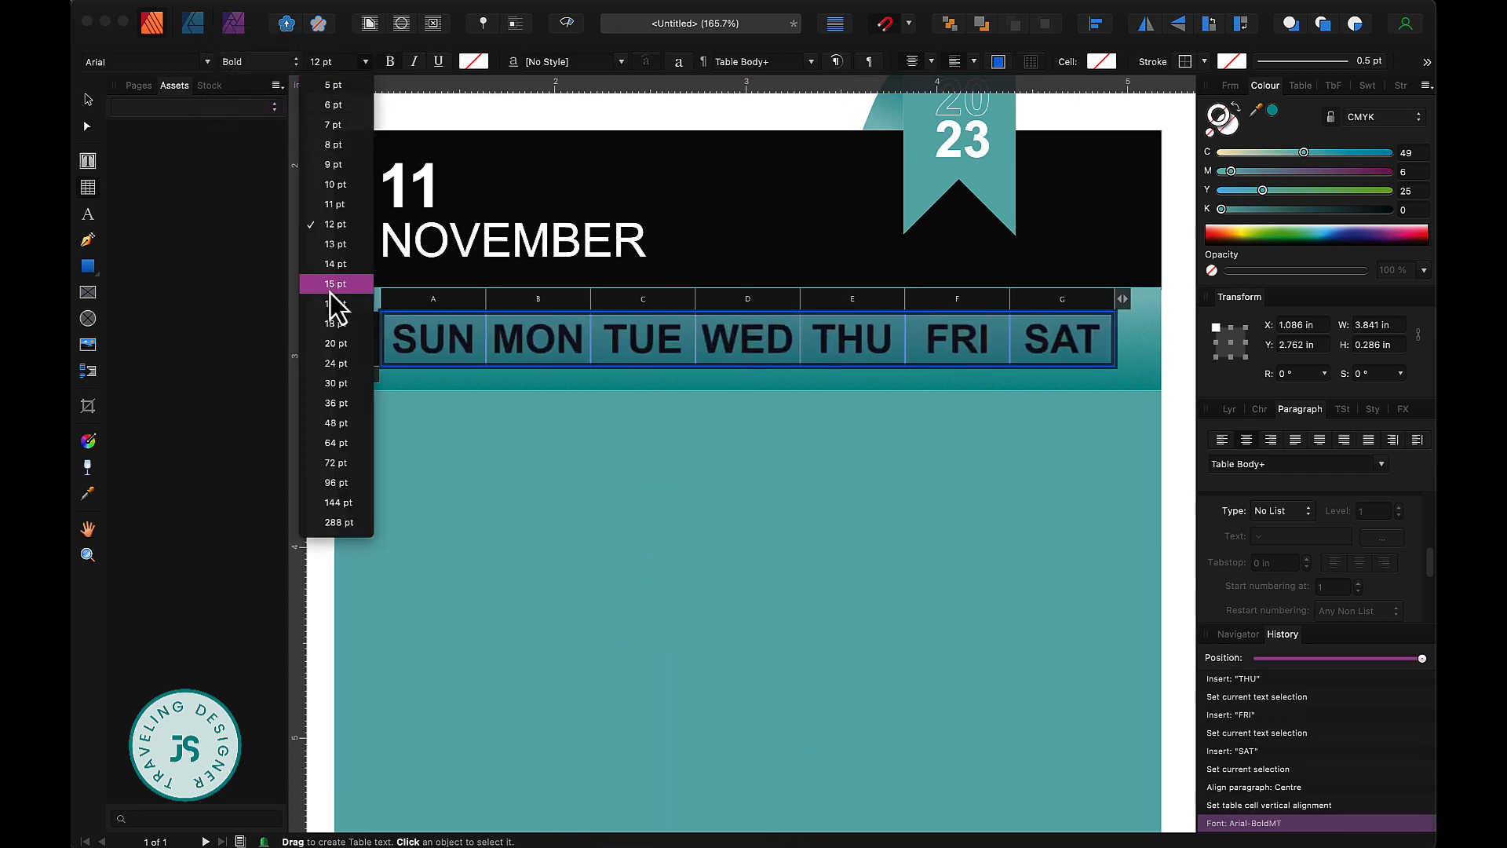
click(335, 185)
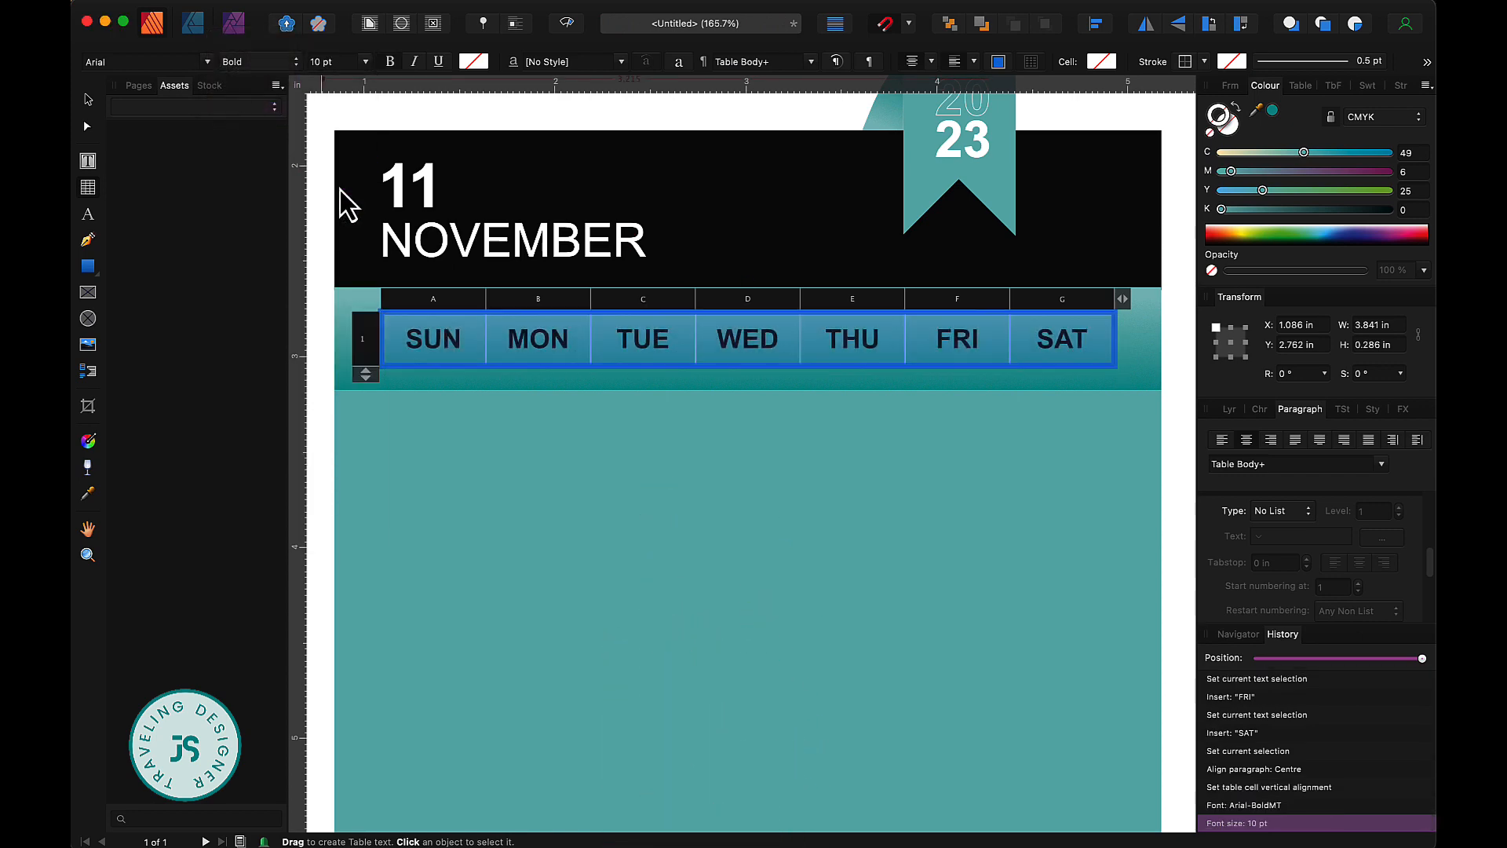
Step: Change the text fill of the weekday names to white
click(473, 61)
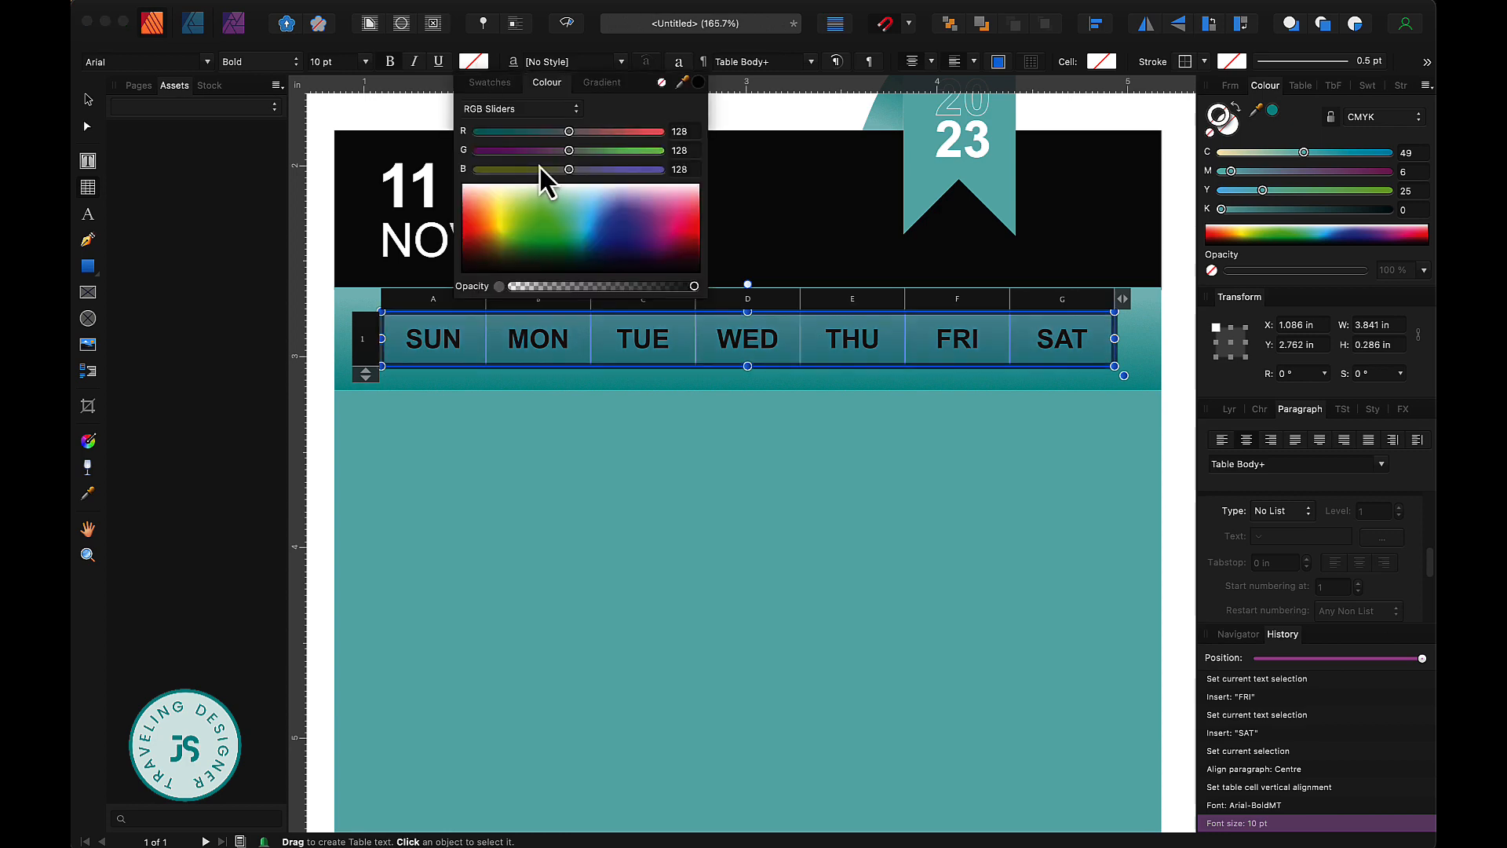
click(567, 190)
click(880, 616)
key(super+0)
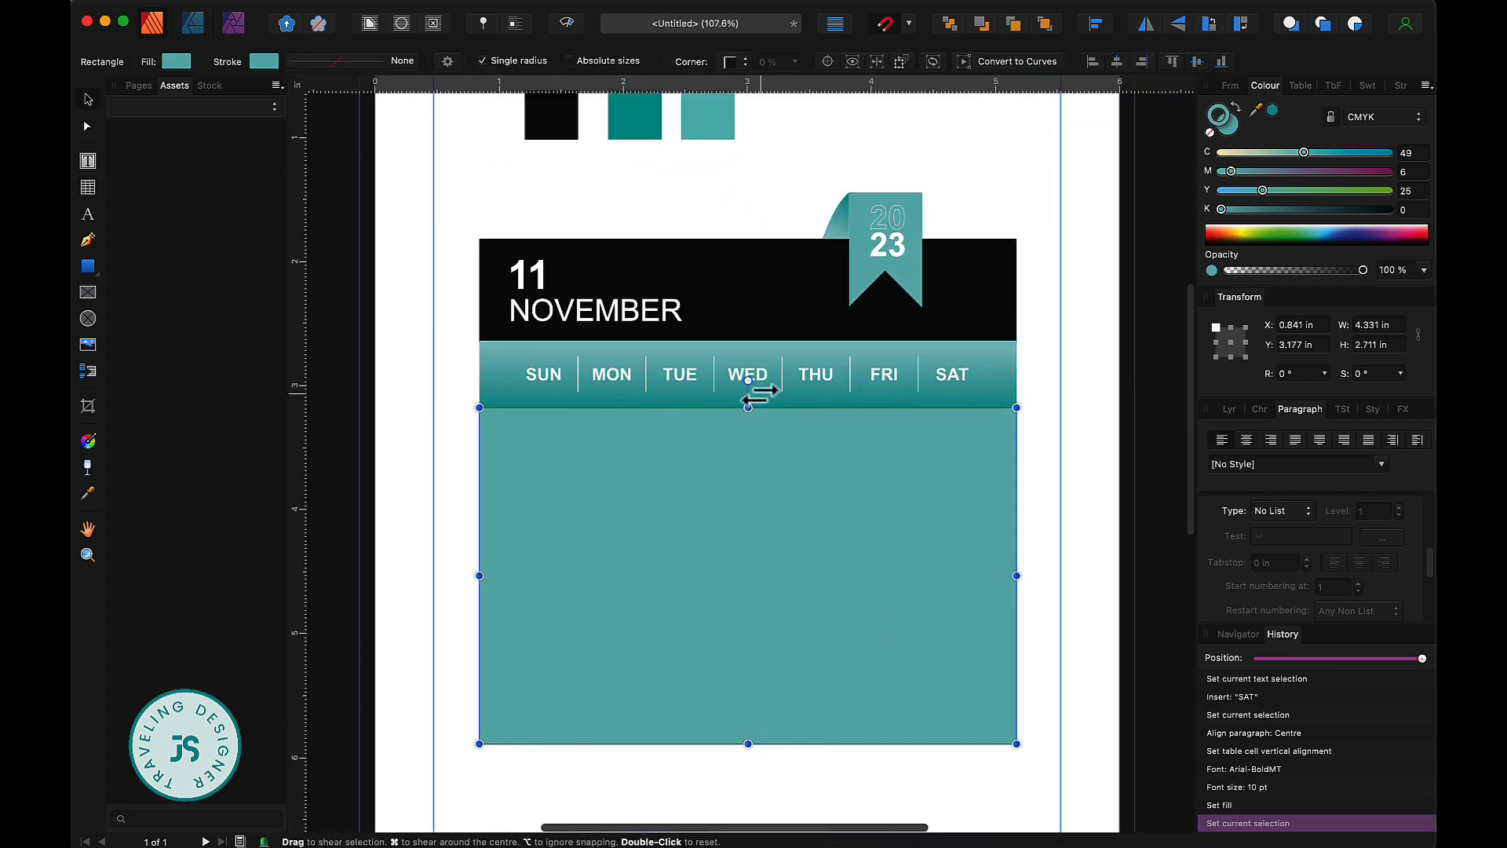
Step: Duplicate the weekday table down into the teal body at about Y 3.229 in and align the left edges of both tables
click(734, 384)
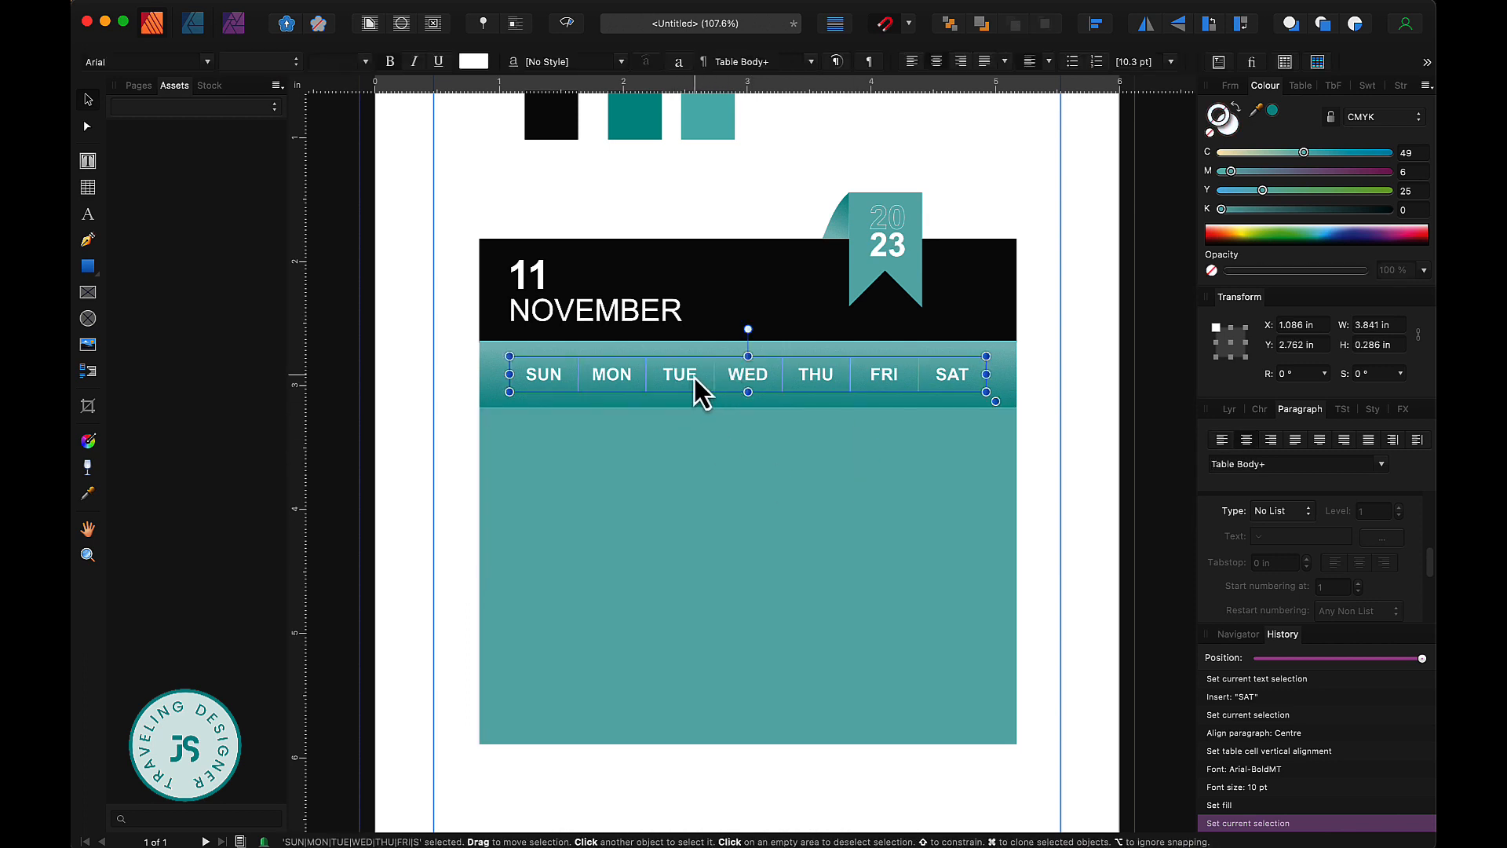
super+drag(691, 378, 691, 435)
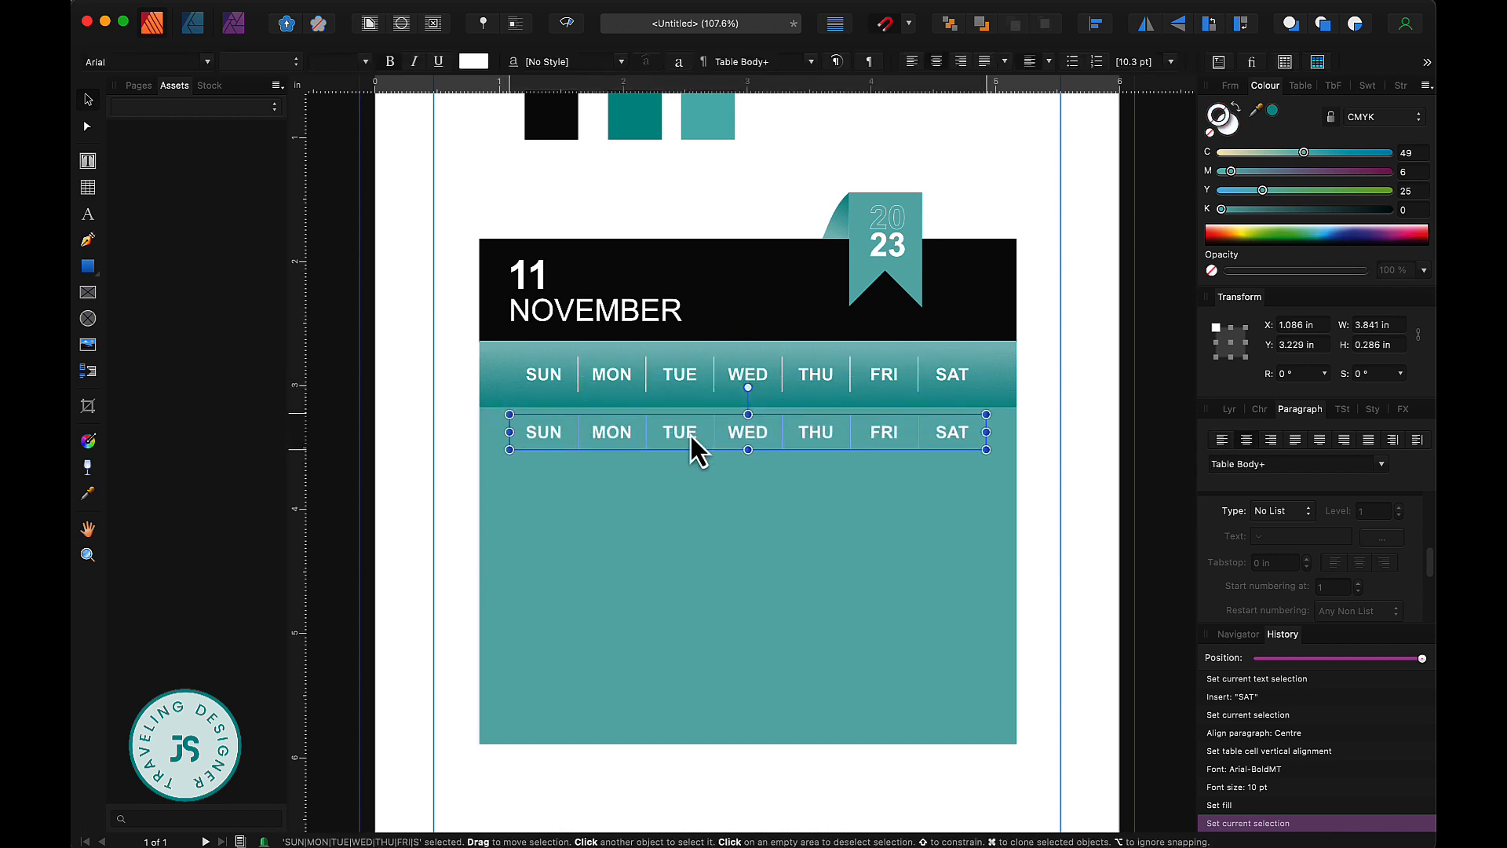
shift+click(714, 381)
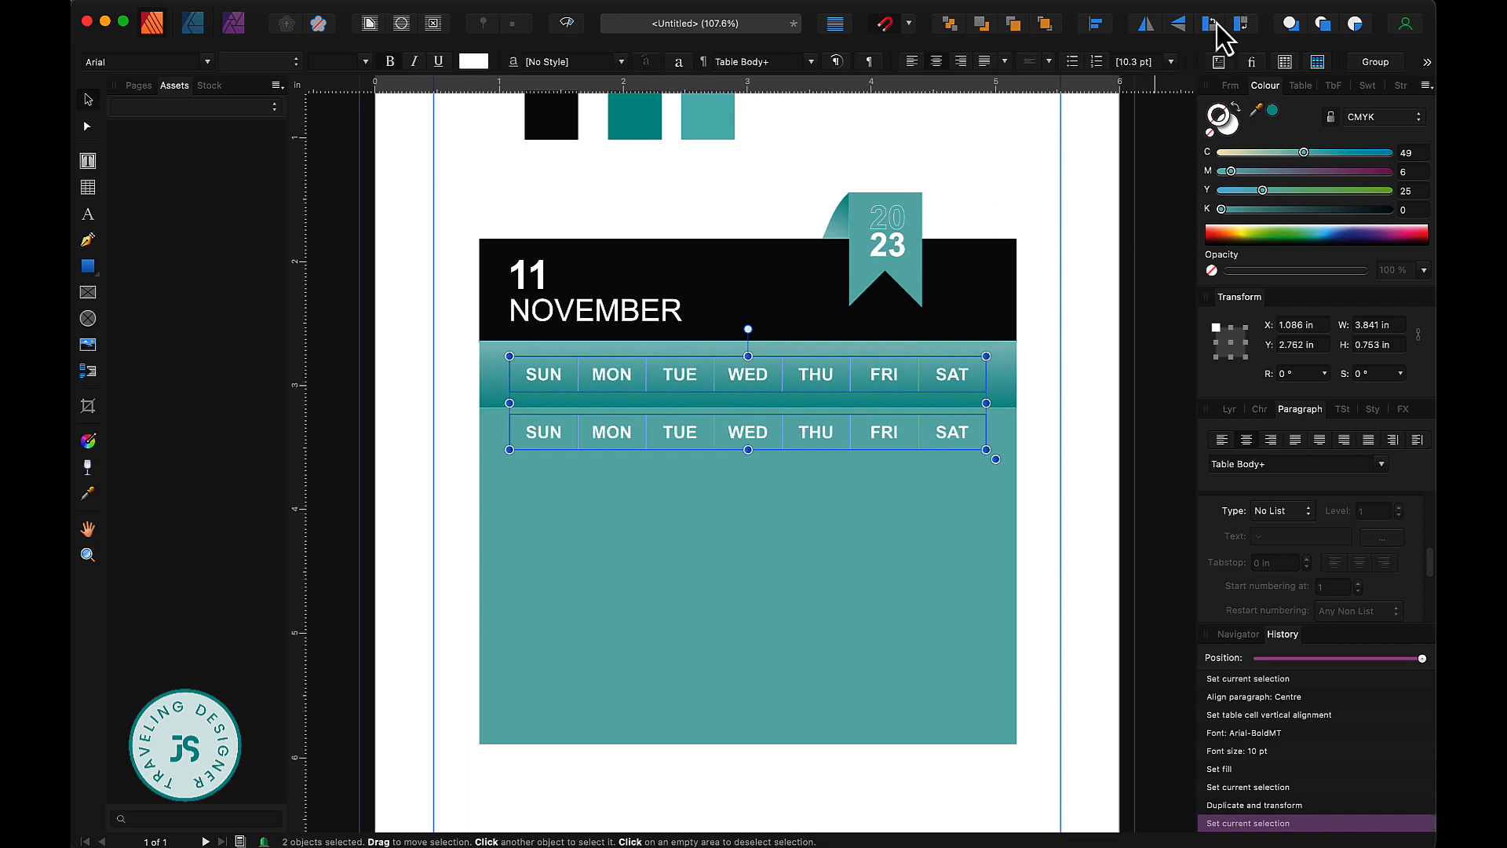
click(1095, 29)
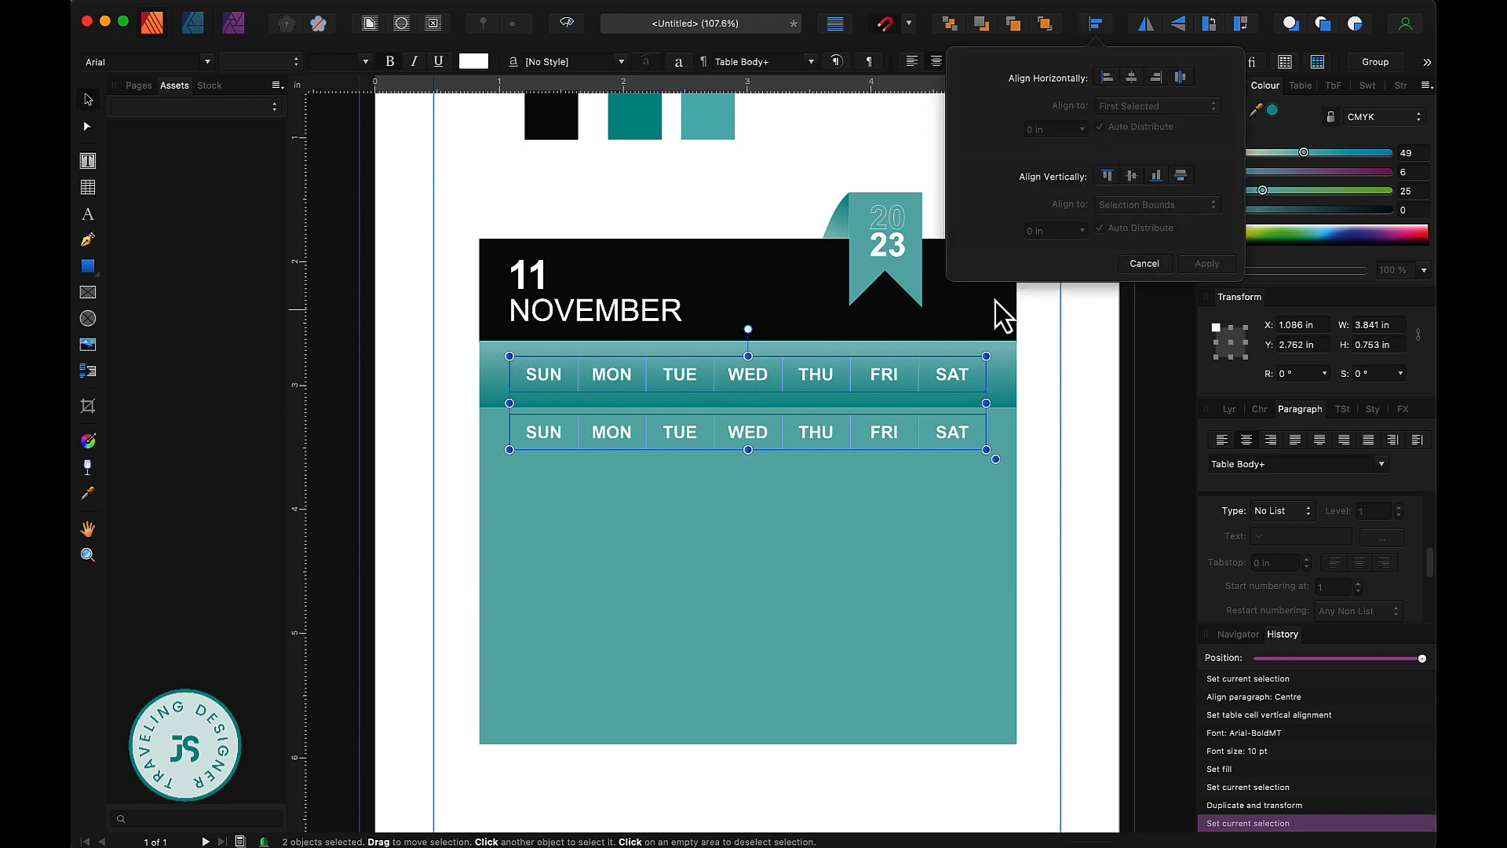
click(1108, 82)
click(774, 498)
Step: Increase the duplicated table in the teal body to 5 rows
click(704, 429)
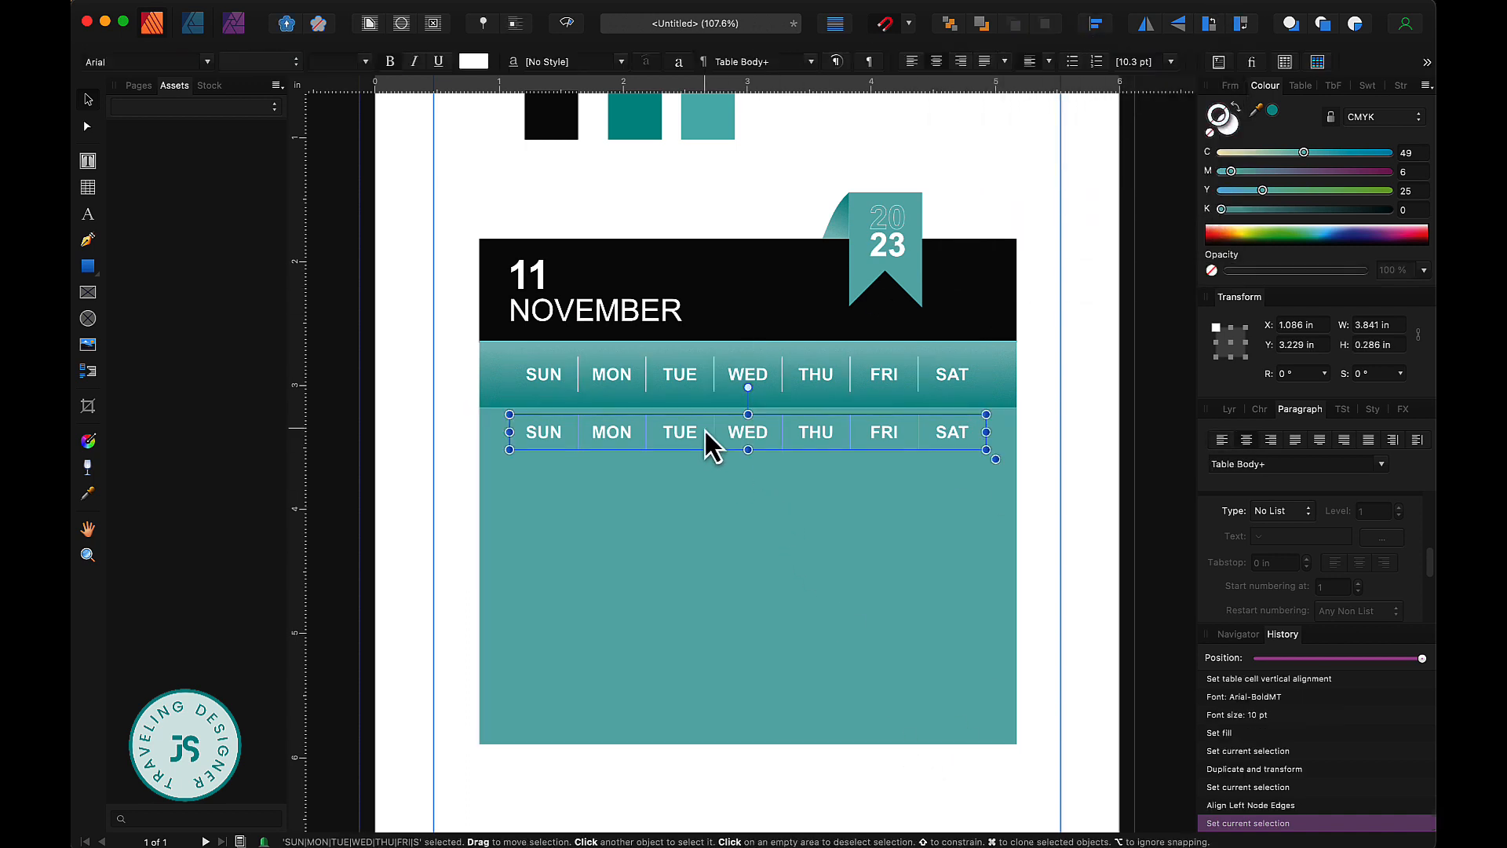
double_click(530, 431)
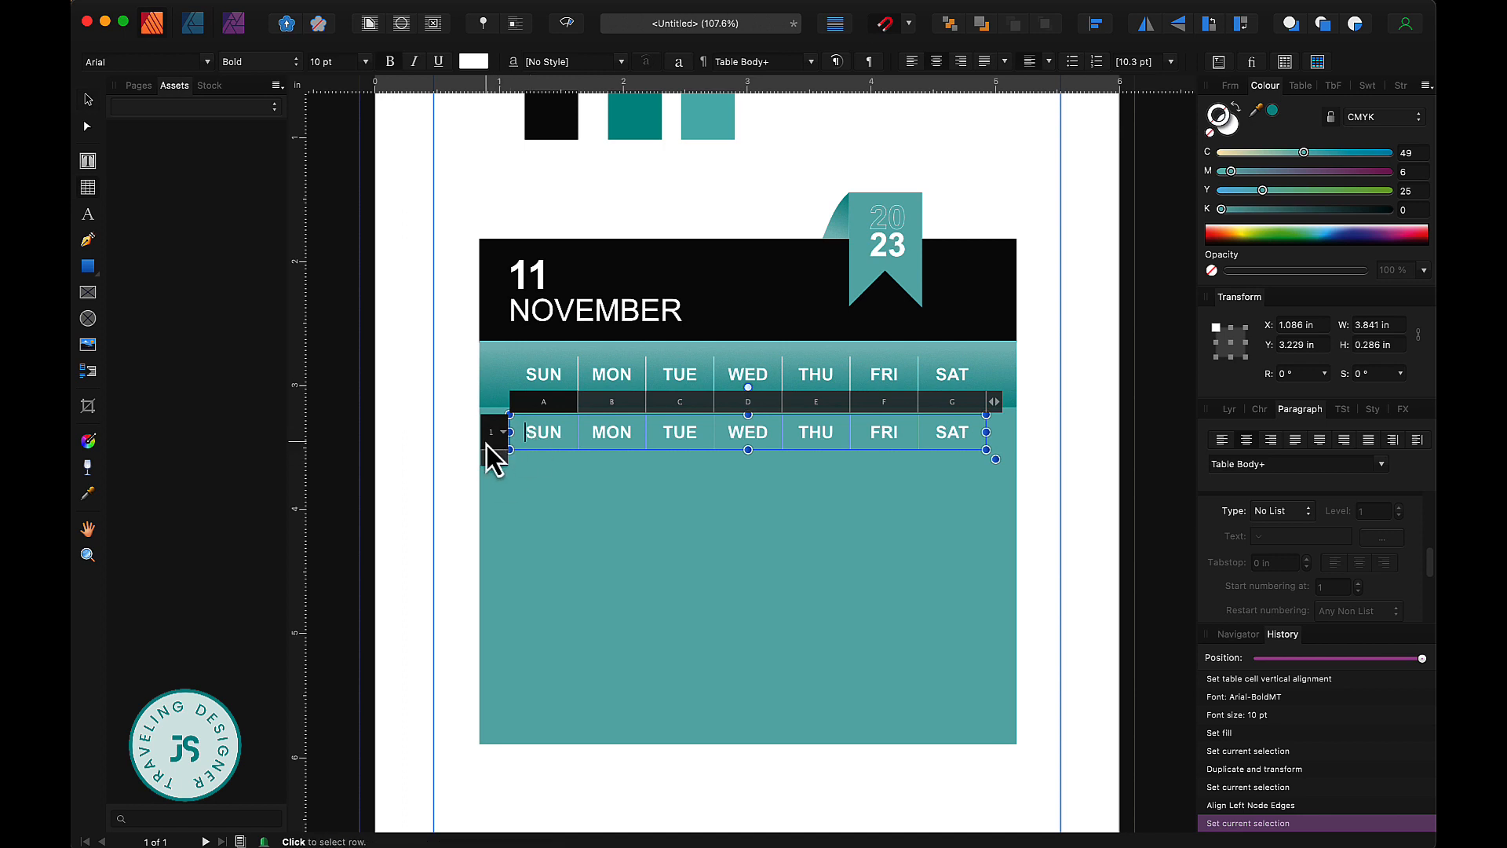
scroll(487, 446, up, 5)
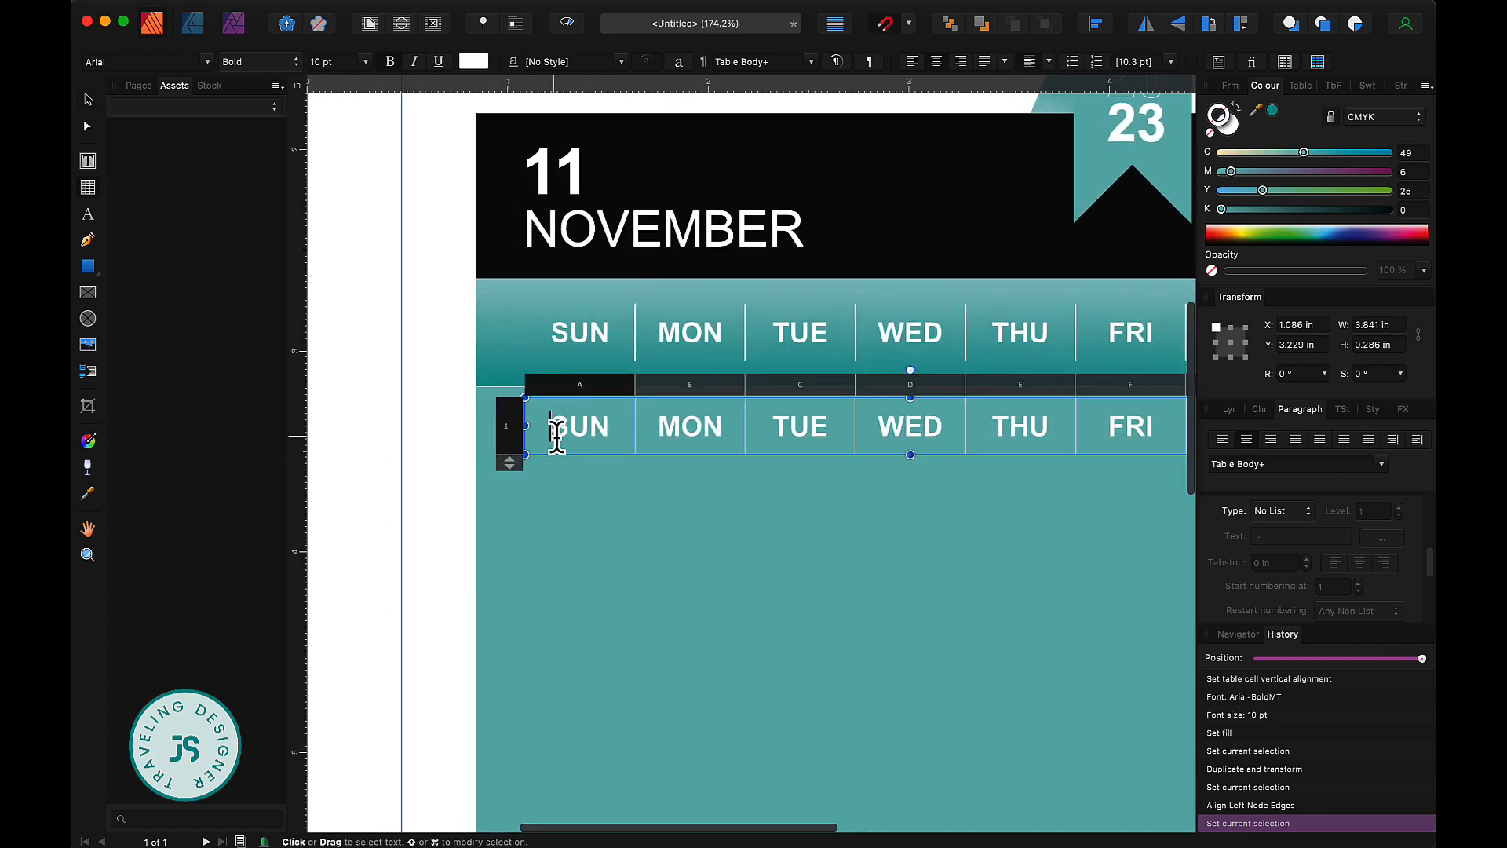
click(511, 465)
text(5)
key(Return)
Step: Apply the 1,2,3,4... numbered list type to rows 2 to 5 of the lower table, with the period and tab removed from the number text
scroll(600, 379, down, 2)
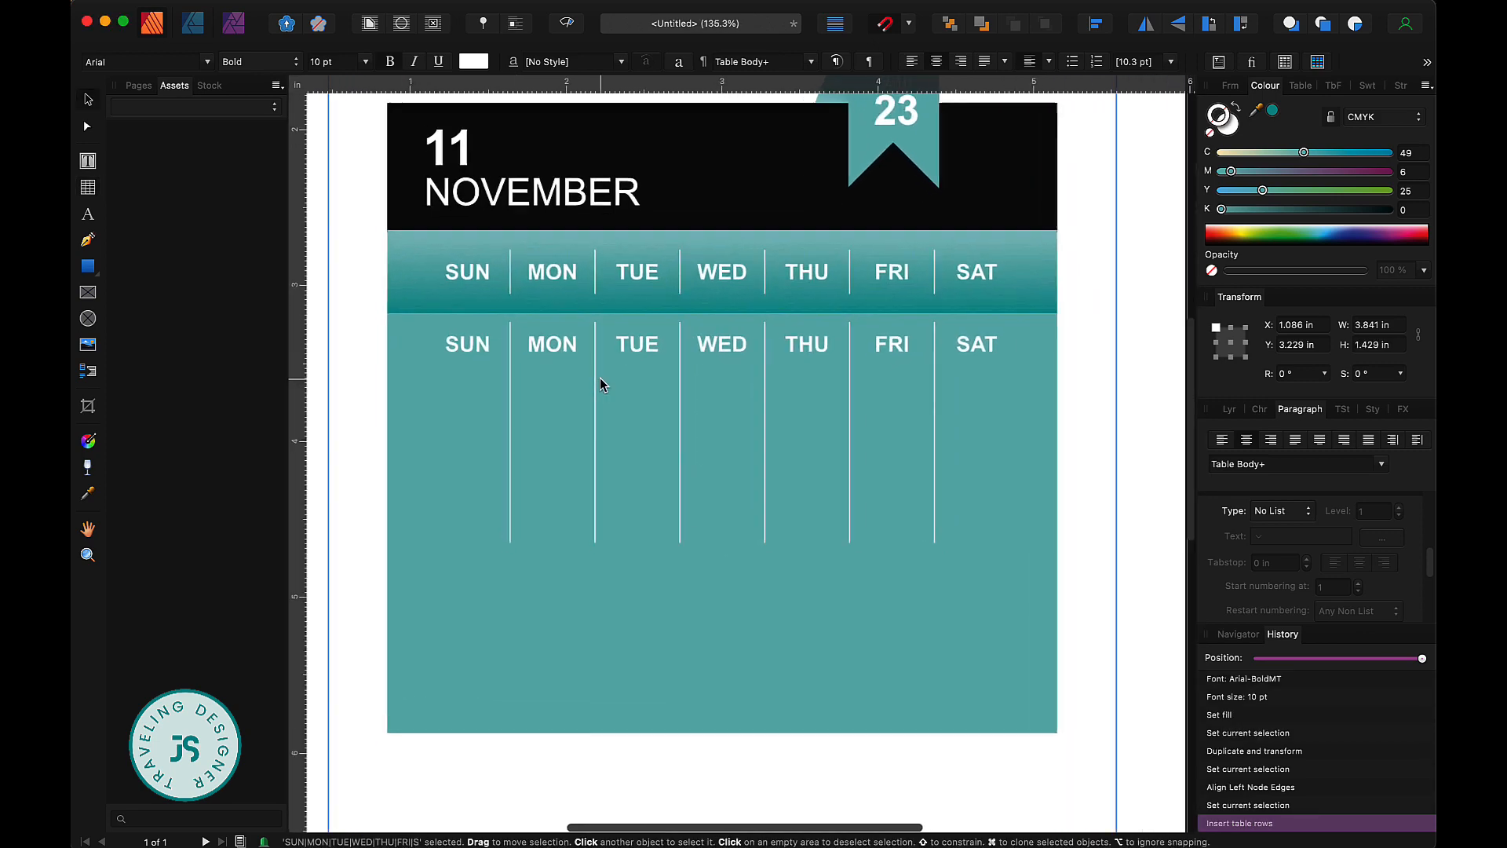
drag(393, 388, 406, 519)
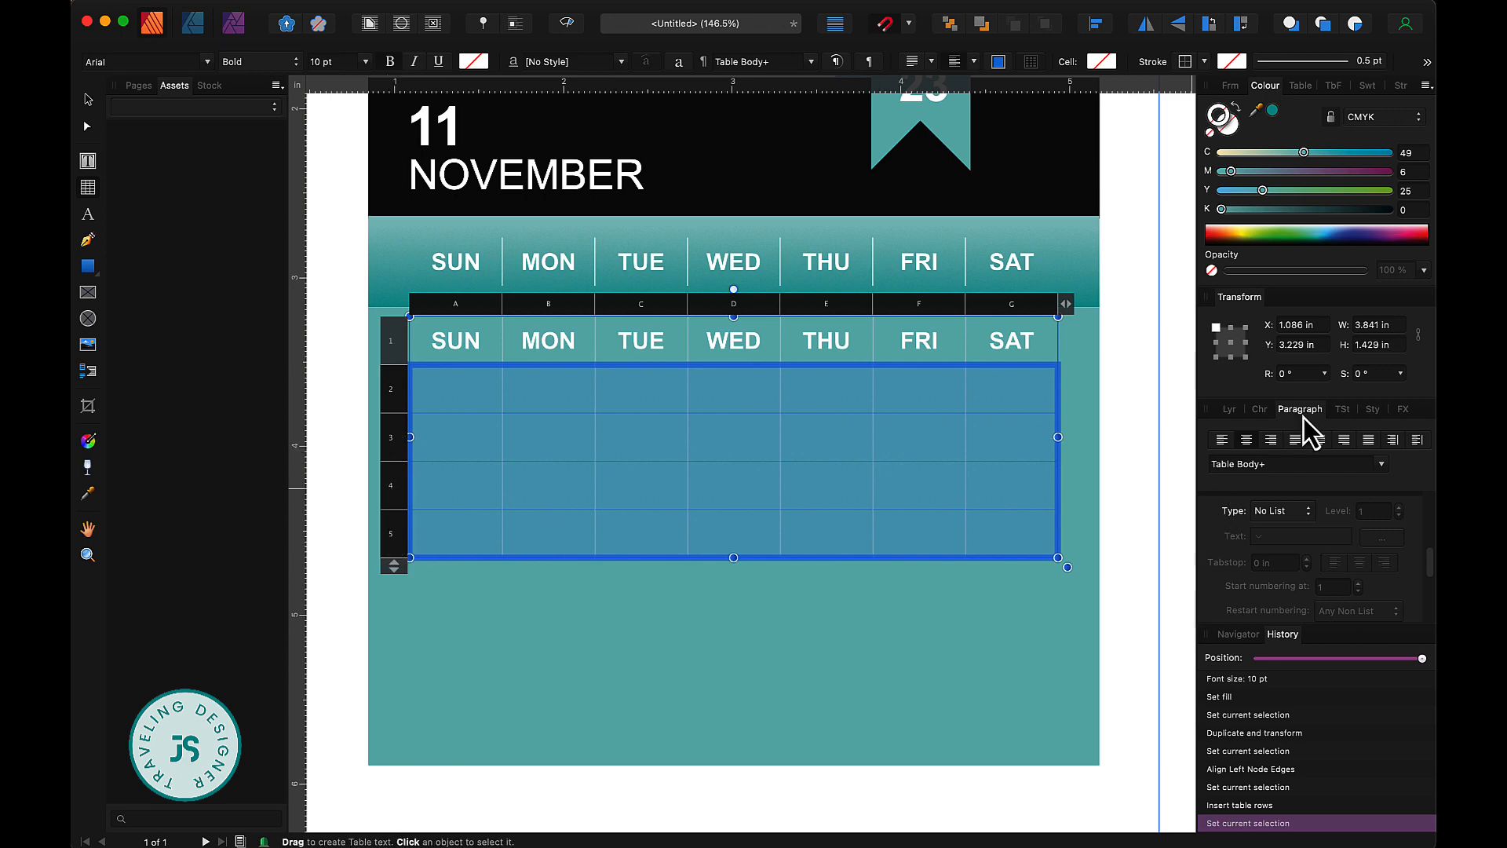
click(1296, 515)
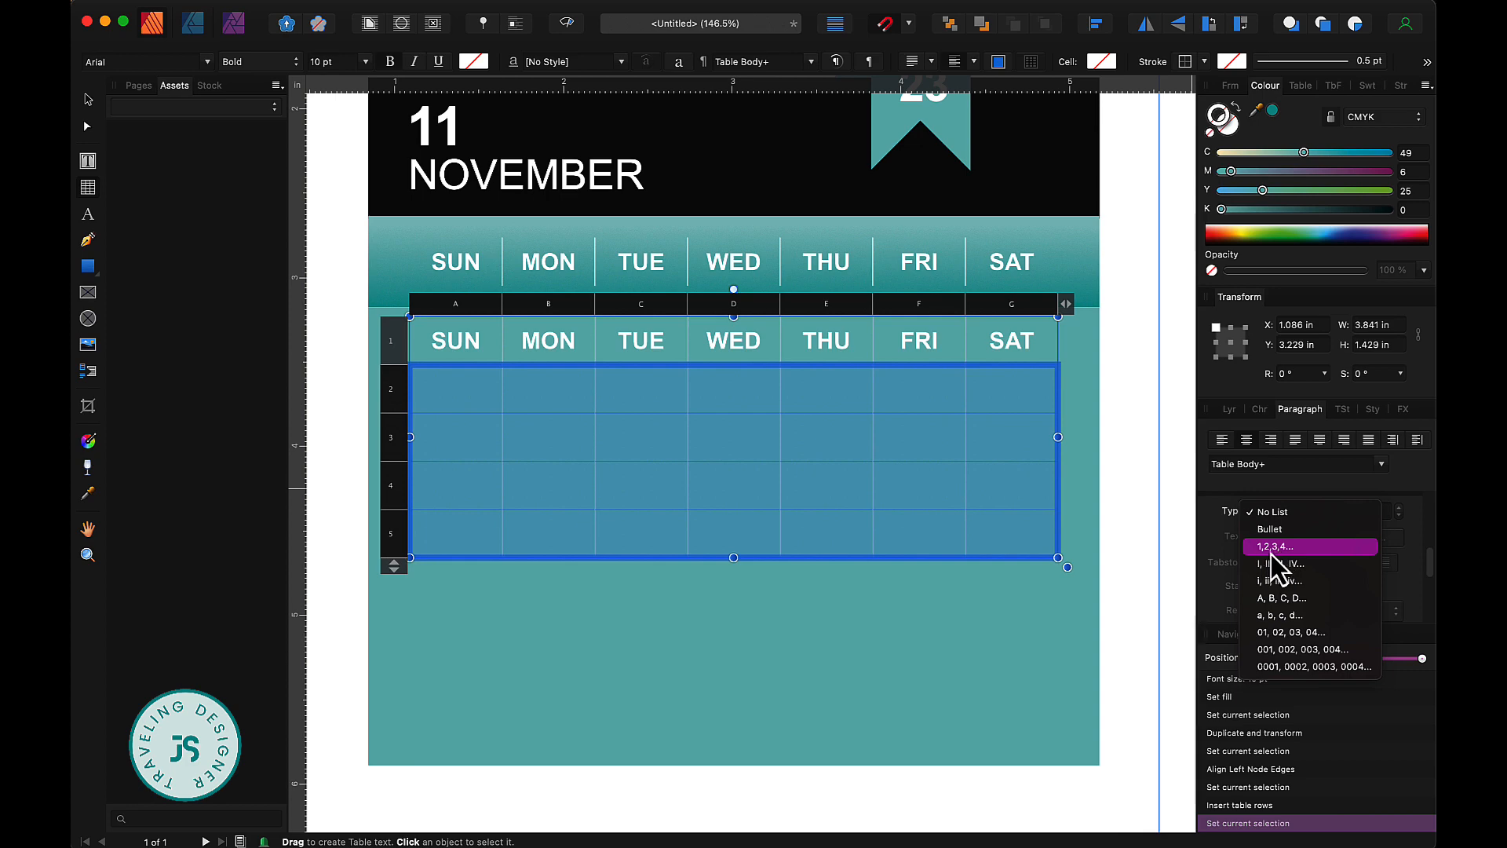
click(1297, 547)
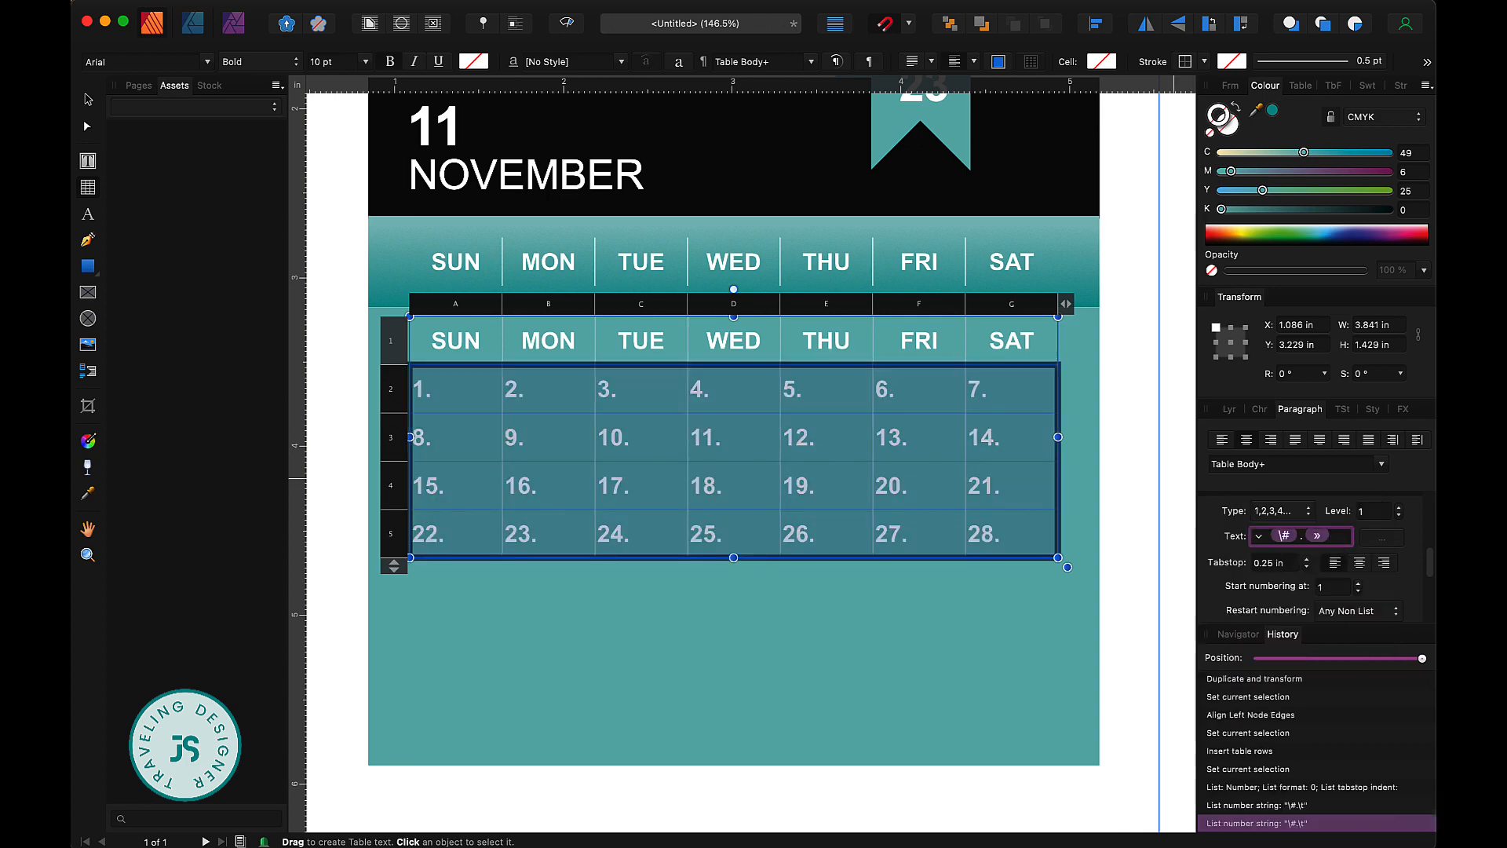
key(BackSpace)
key(BackSpace)
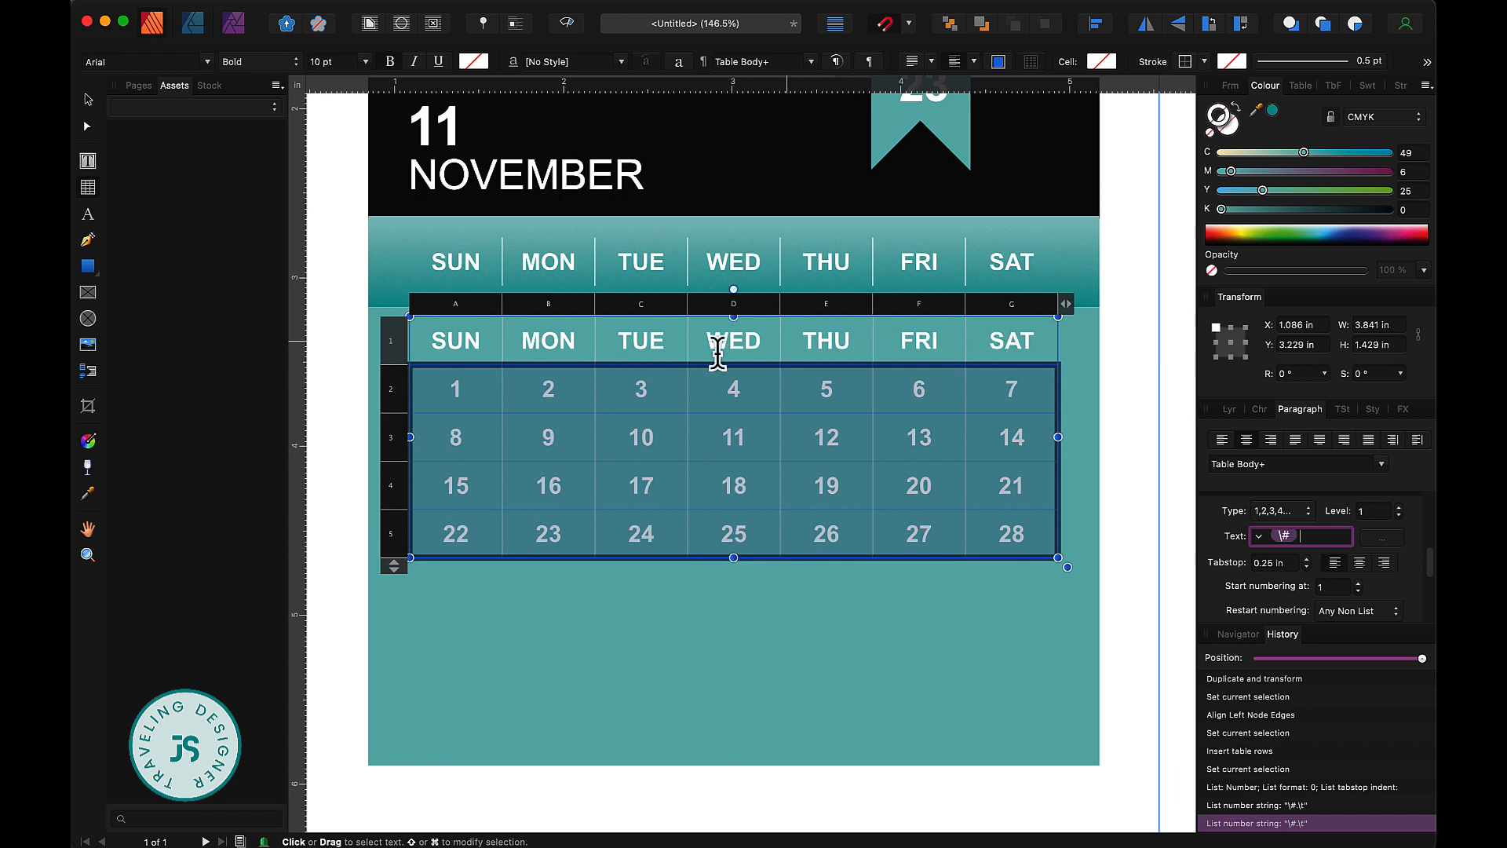
Step: Start the date numbering at 5 and strip the period and tab from the number text again
click(1358, 586)
click(1358, 586)
click(1359, 585)
click(1358, 586)
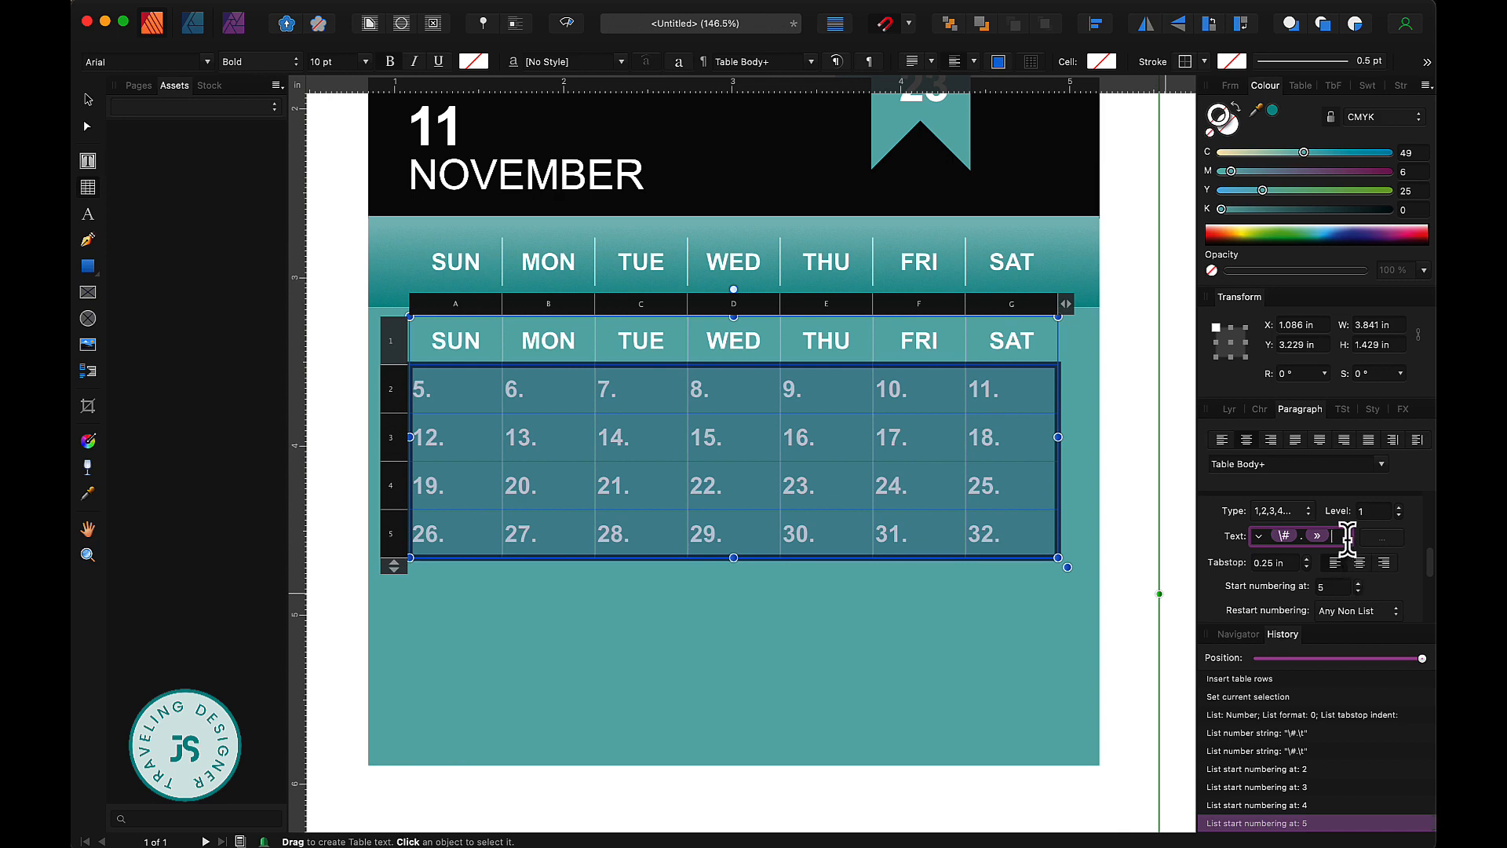
key(BackSpace)
key(BackSpace)
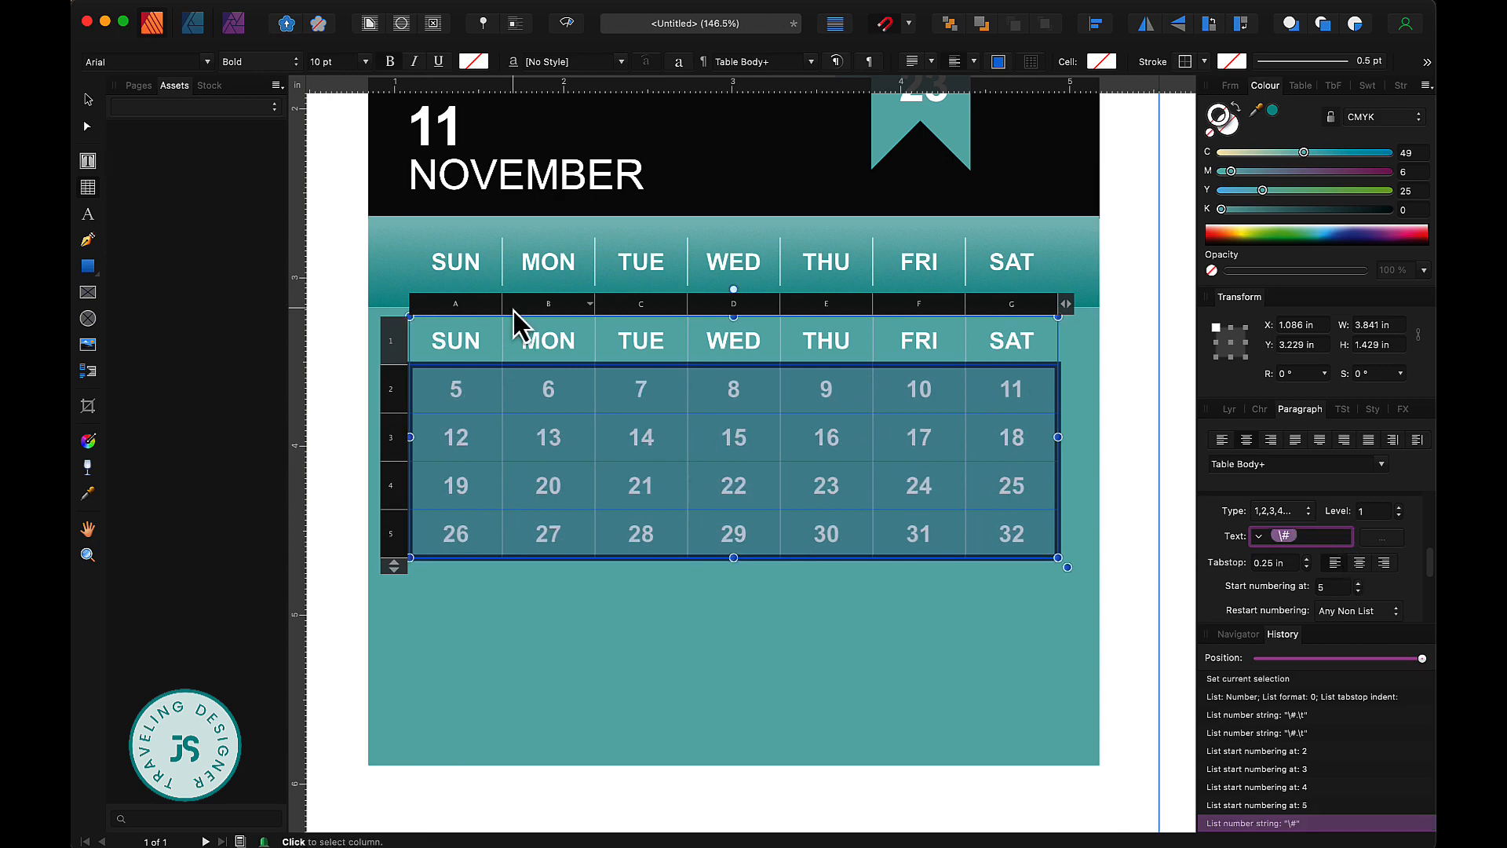
Step: Clear the surplus numbers 31 and 32 from the Friday and Saturday cells of the last row
click(617, 341)
click(926, 540)
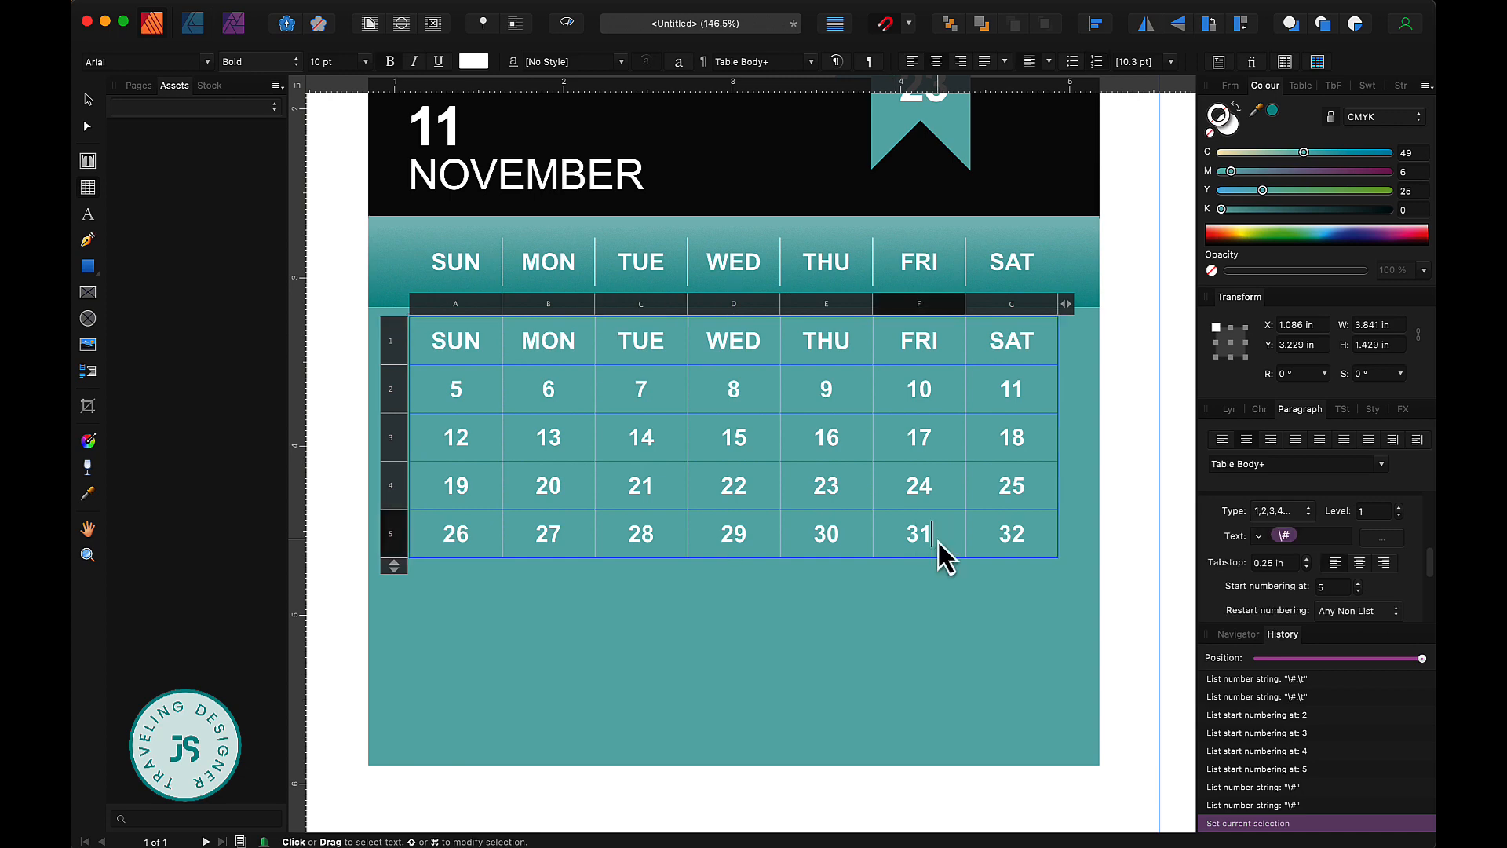
key(BackSpace)
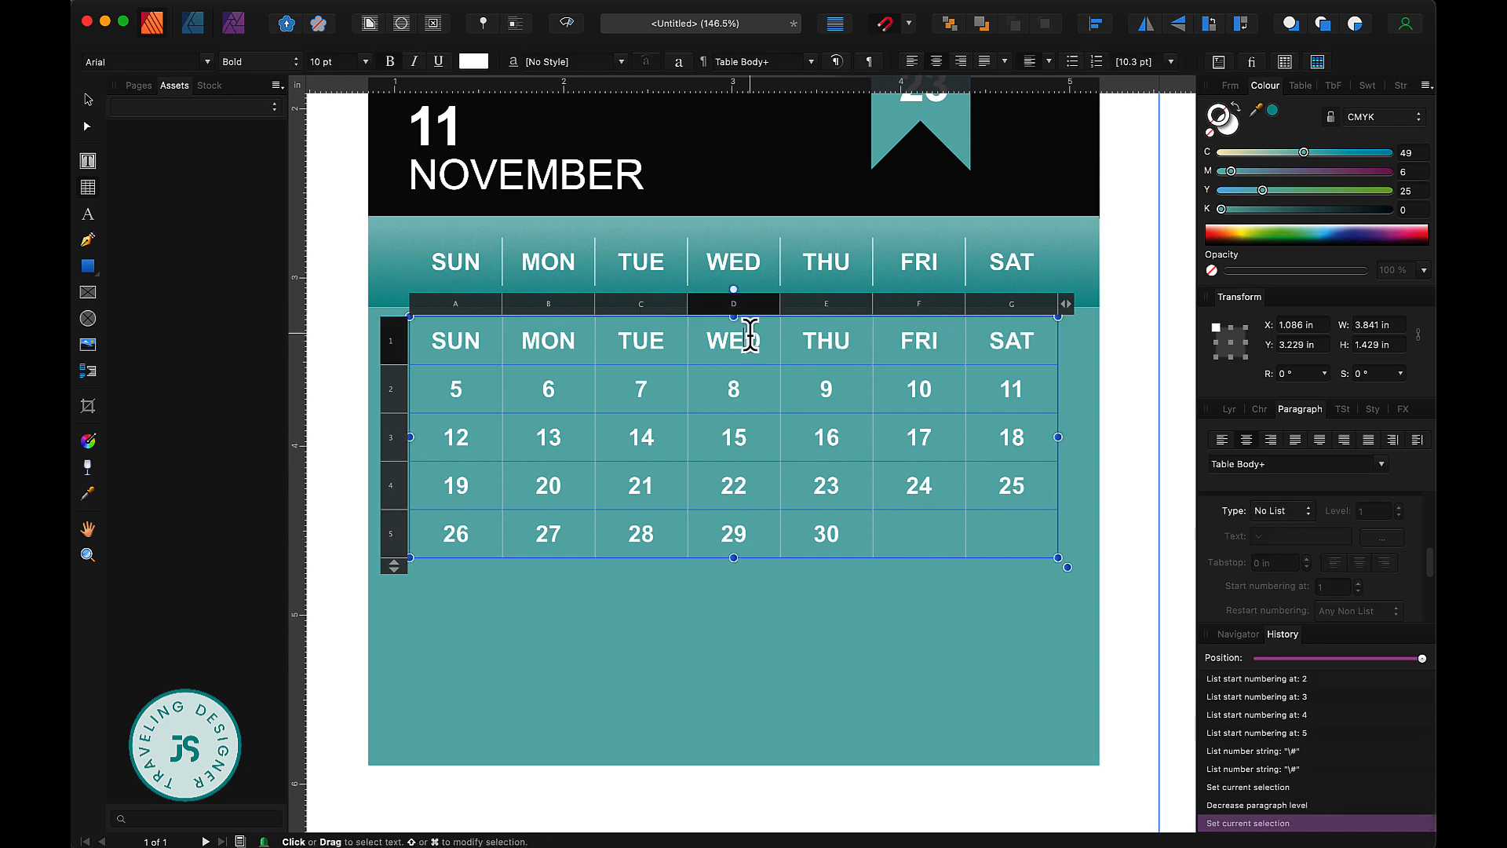
Step: Replace WED, THU, FRI and SAT in the date table's first row with 1, 2, 3 and 4
double_click(750, 341)
text(1)
double_click(832, 341)
text(2)
double_click(919, 341)
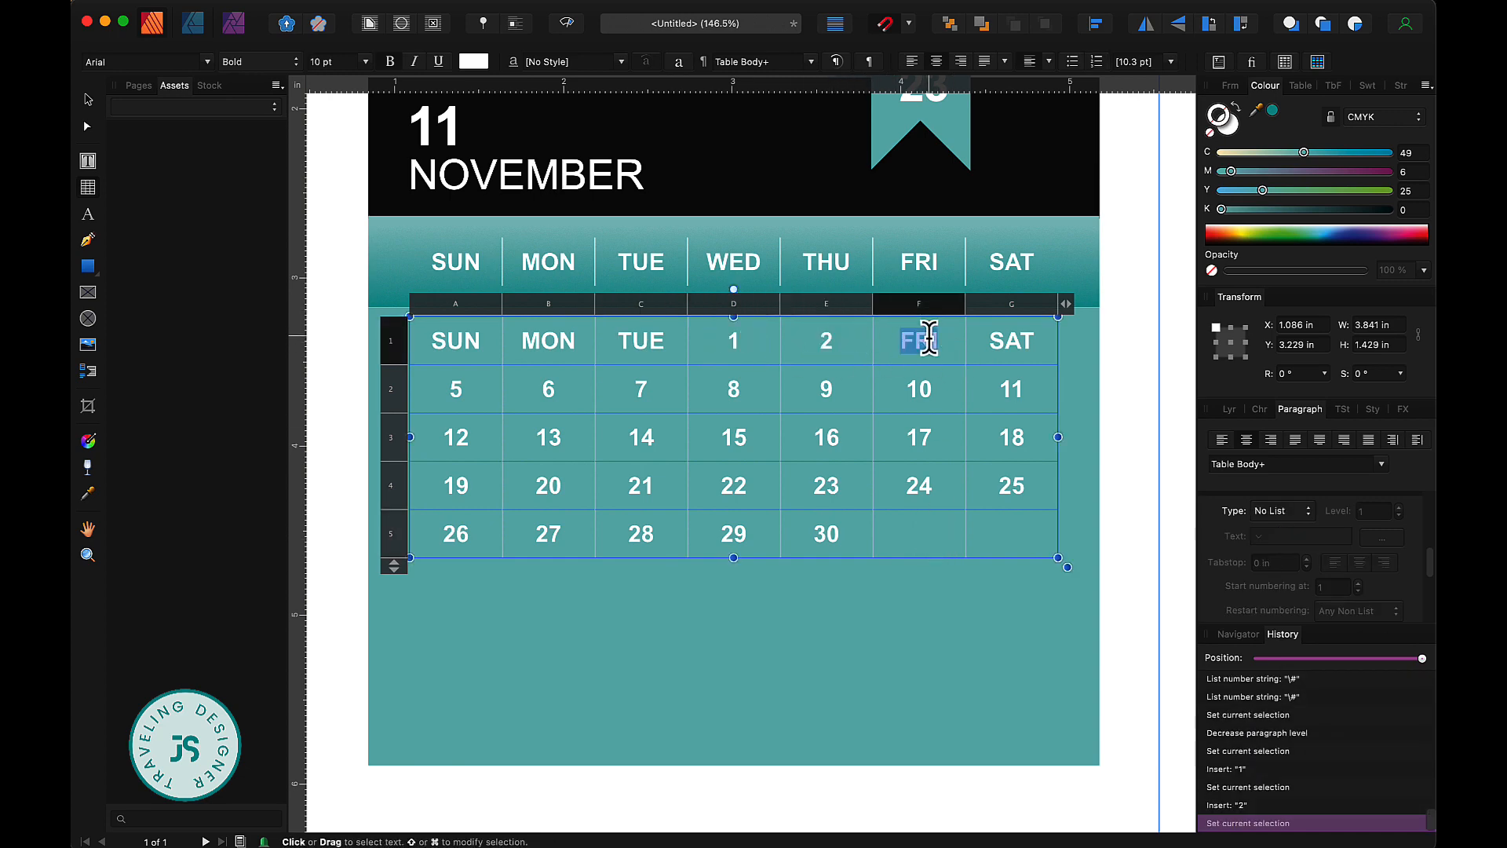
text(3)
double_click(1023, 341)
text(4)
Step: Delete TUE, MON and SUN from the date table's first row, leaving those cells empty
click(634, 339)
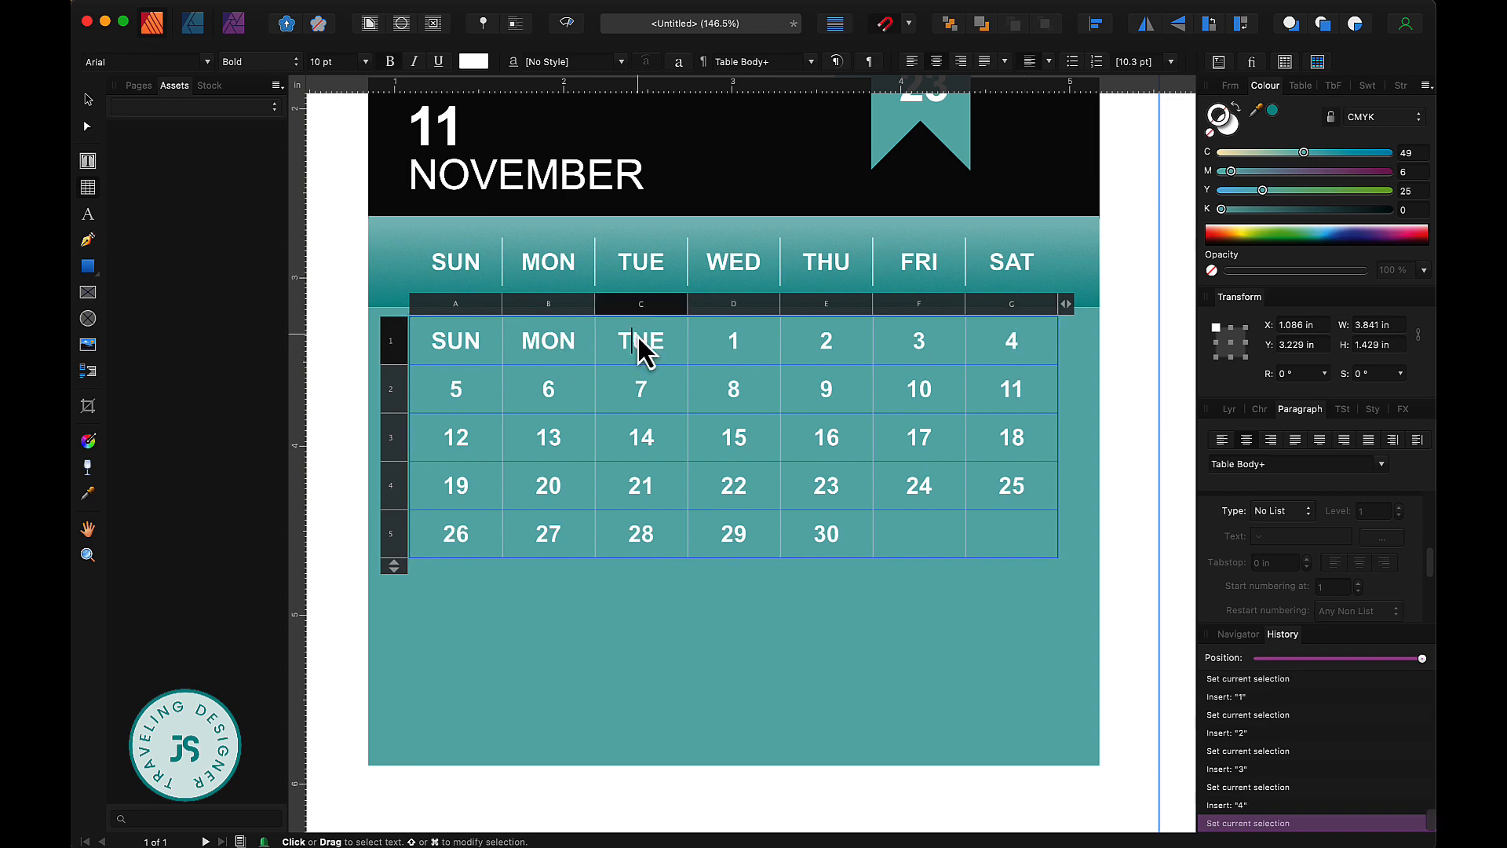
key(BackSpace)
click(666, 345)
key(BackSpace)
key(BackSpace)
double_click(559, 341)
key(BackSpace)
double_click(464, 341)
key(BackSpace)
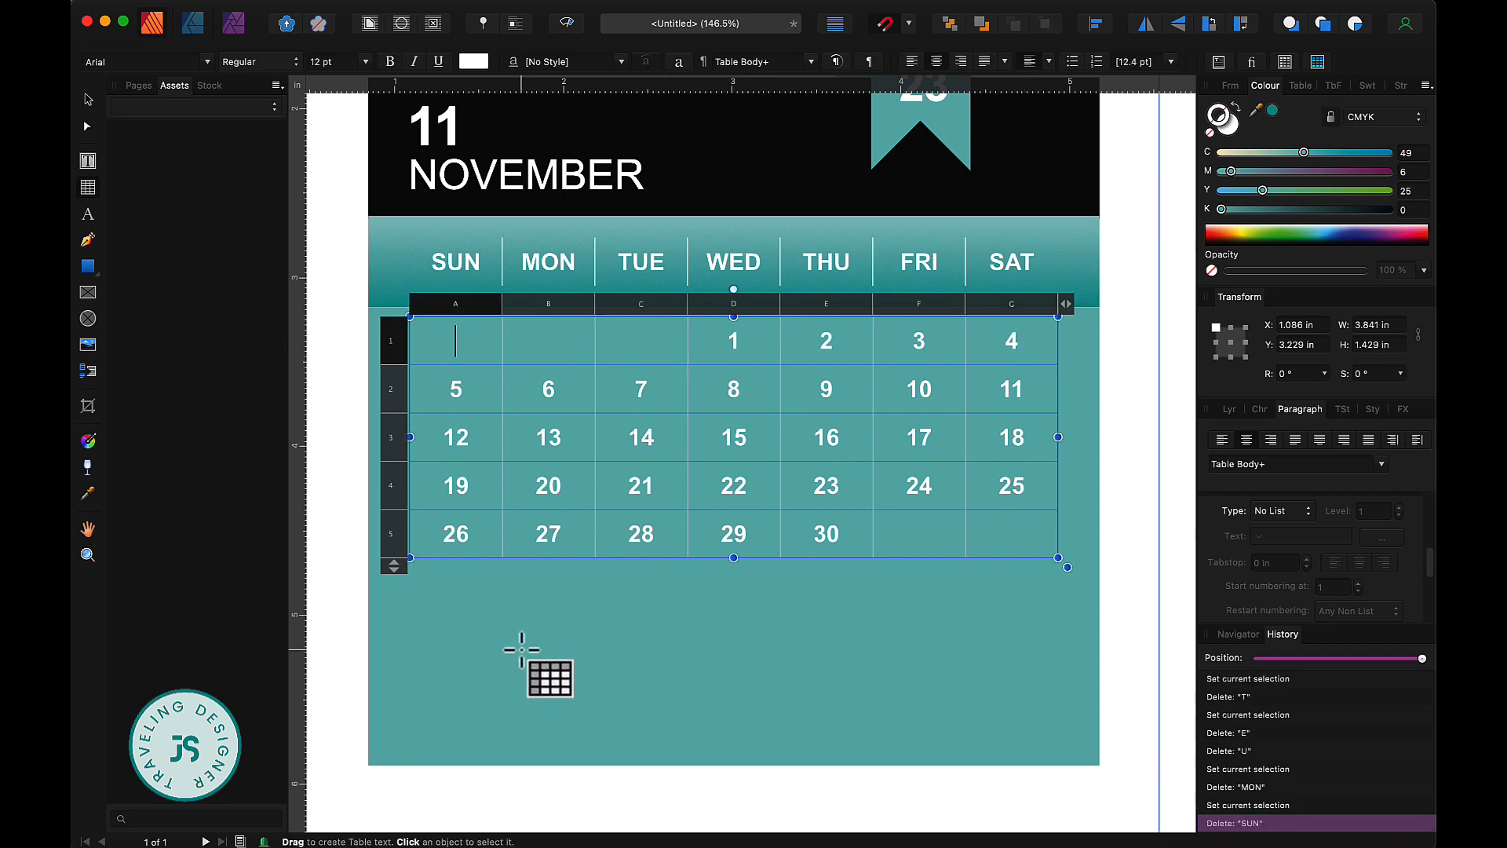
Step: Stretch the date table downward to a height of about 2.561 in to fill the teal body, and deselect it
click(88, 100)
drag(733, 559, 737, 756)
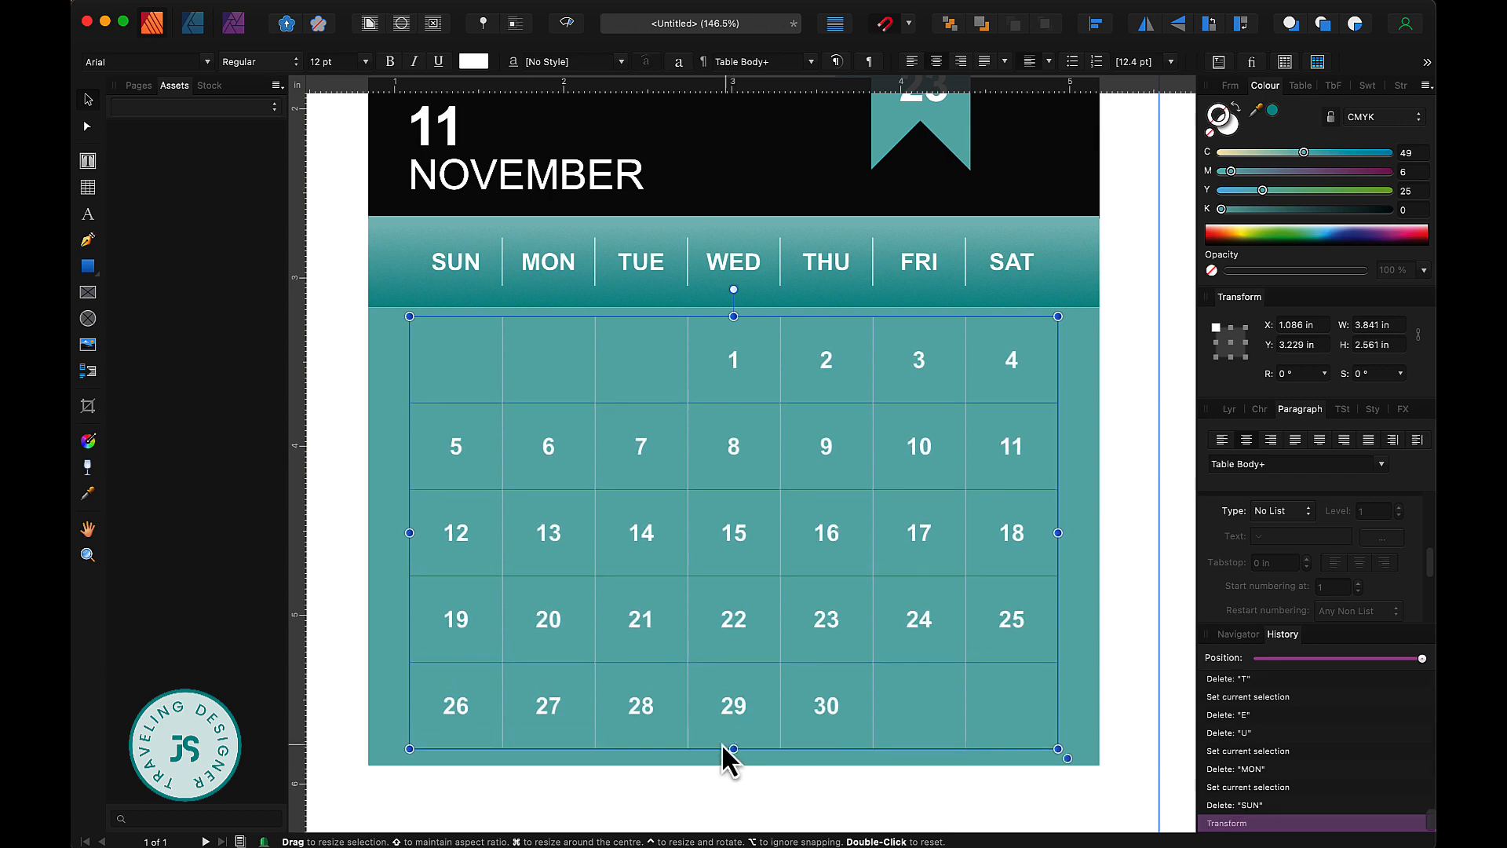
key(super+d)
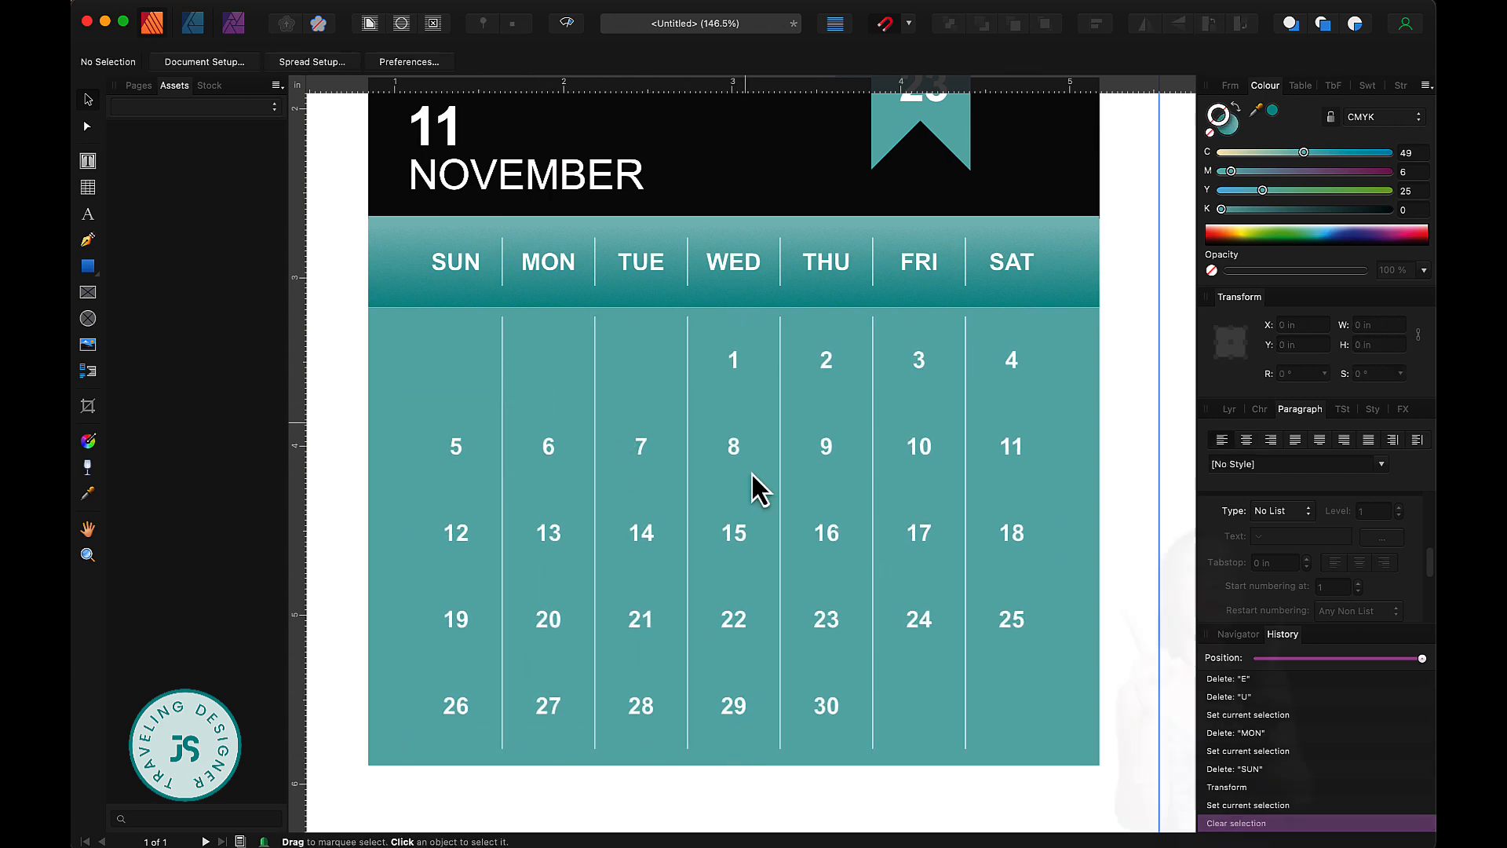
Step: Remove the vertical divider lines from the date table by setting all vertical strokes of columns B to F to no colour
click(529, 359)
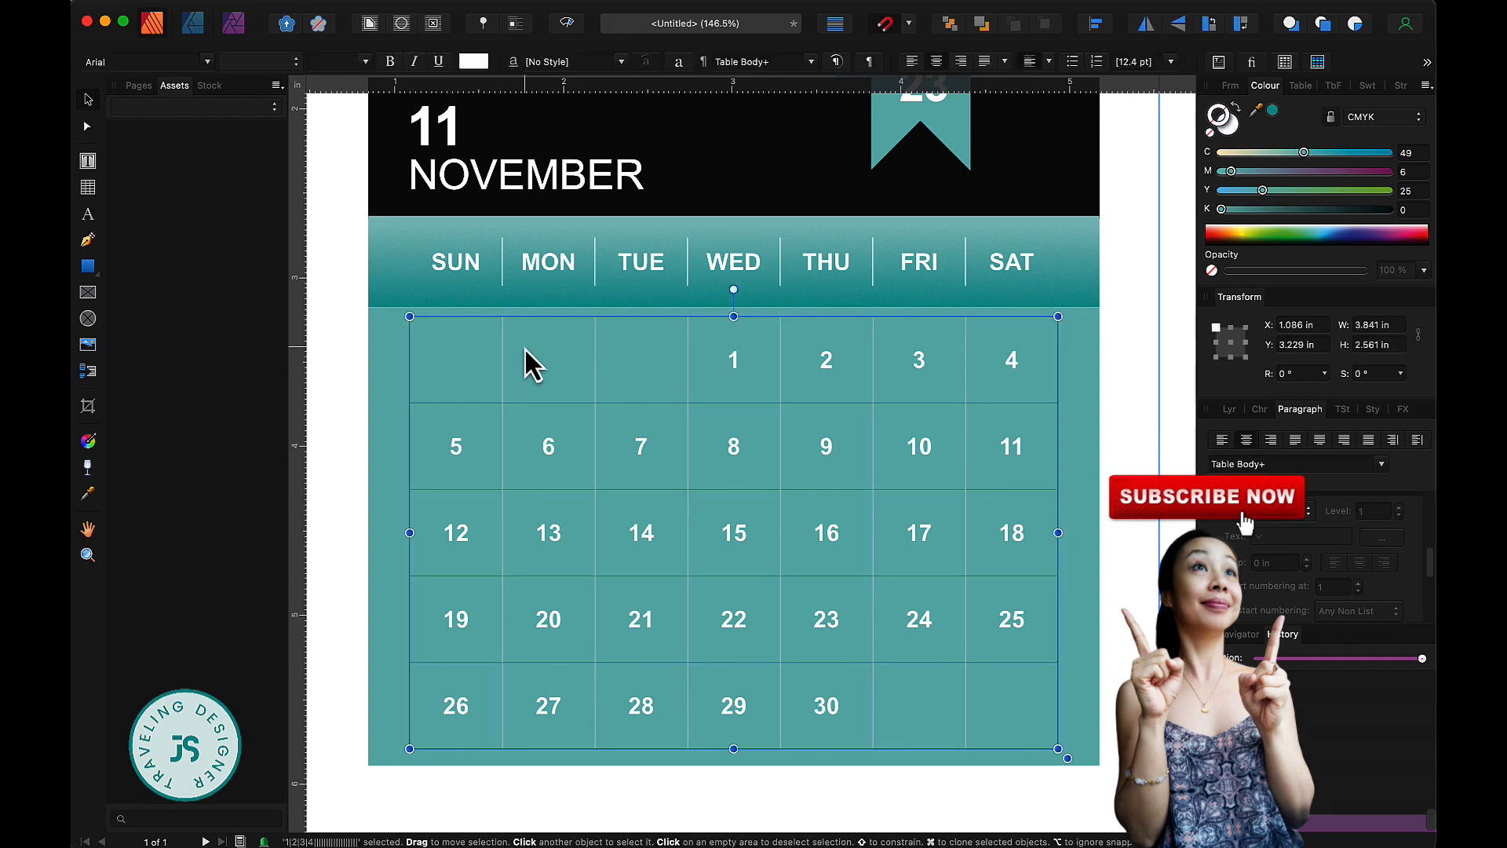
click(528, 359)
mouse_move(529, 359)
mouse_down()
mouse_move(794, 357)
mouse_move(976, 531)
mouse_move(915, 673)
mouse_move(922, 707)
mouse_up()
click(1202, 63)
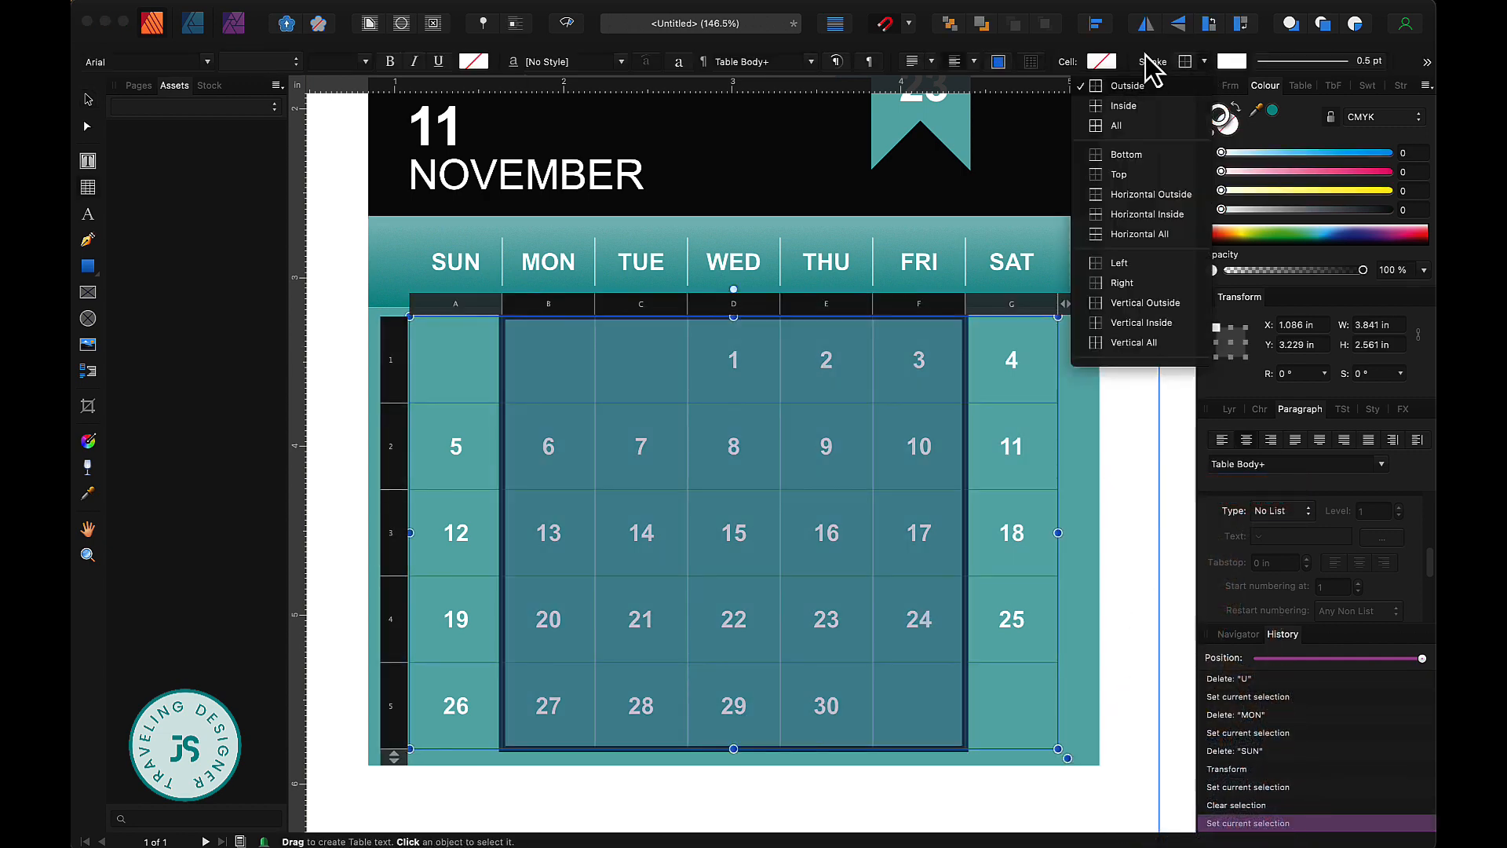
click(1130, 343)
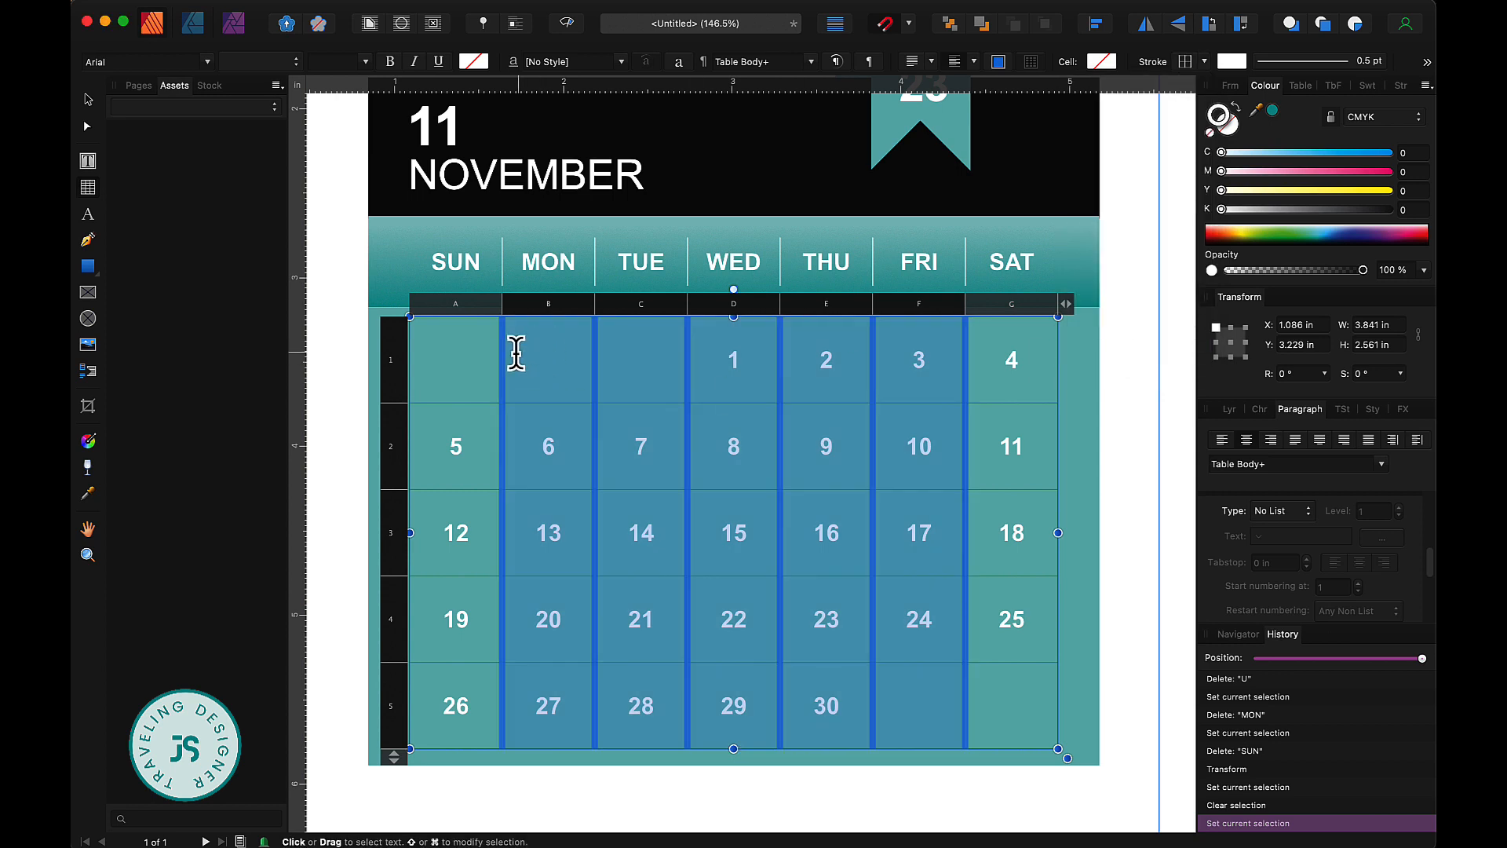
click(1210, 132)
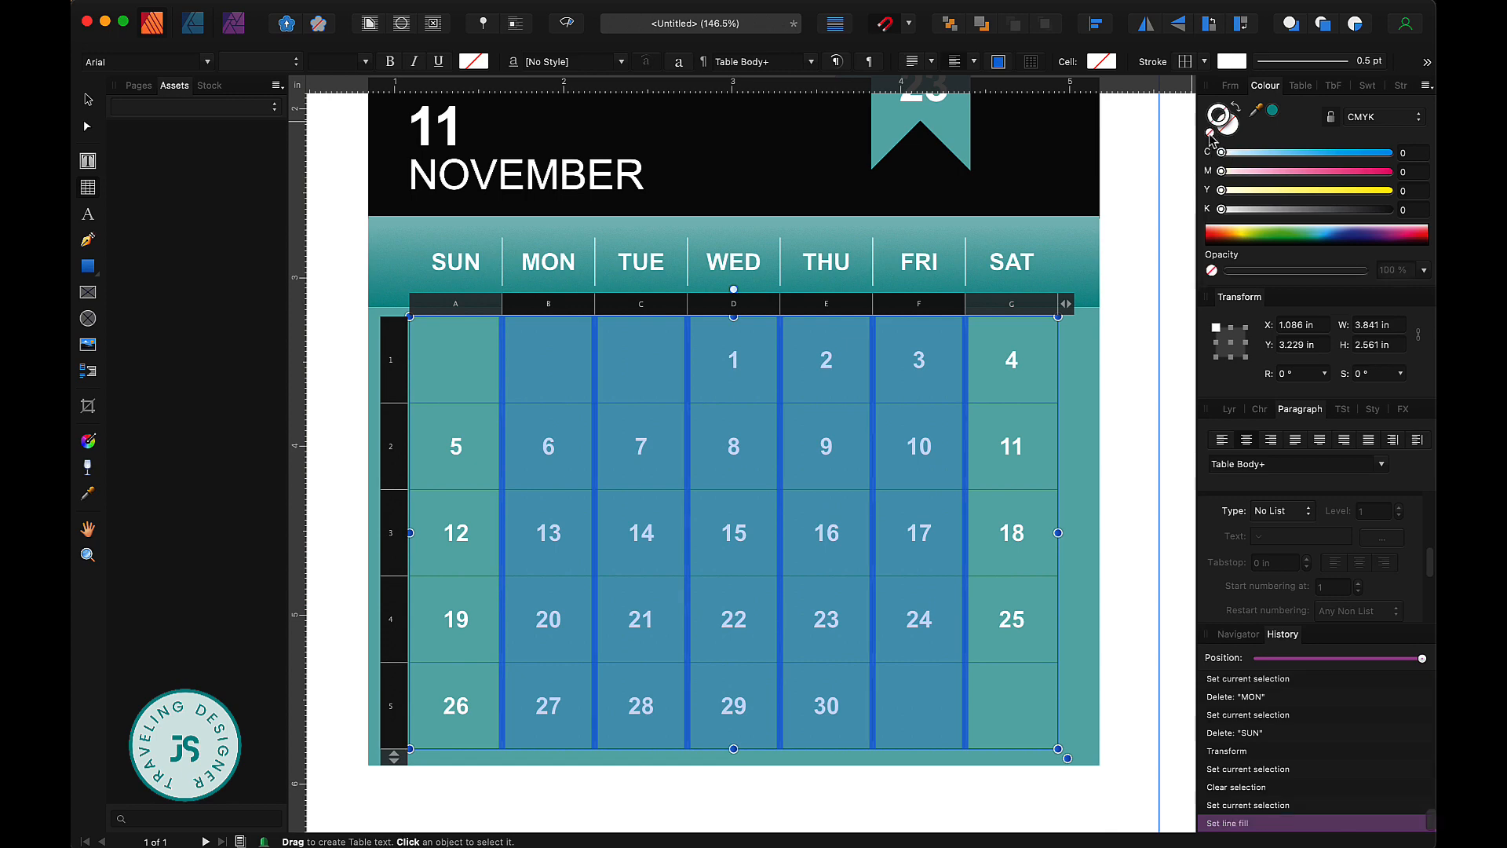
click(88, 99)
click(1129, 500)
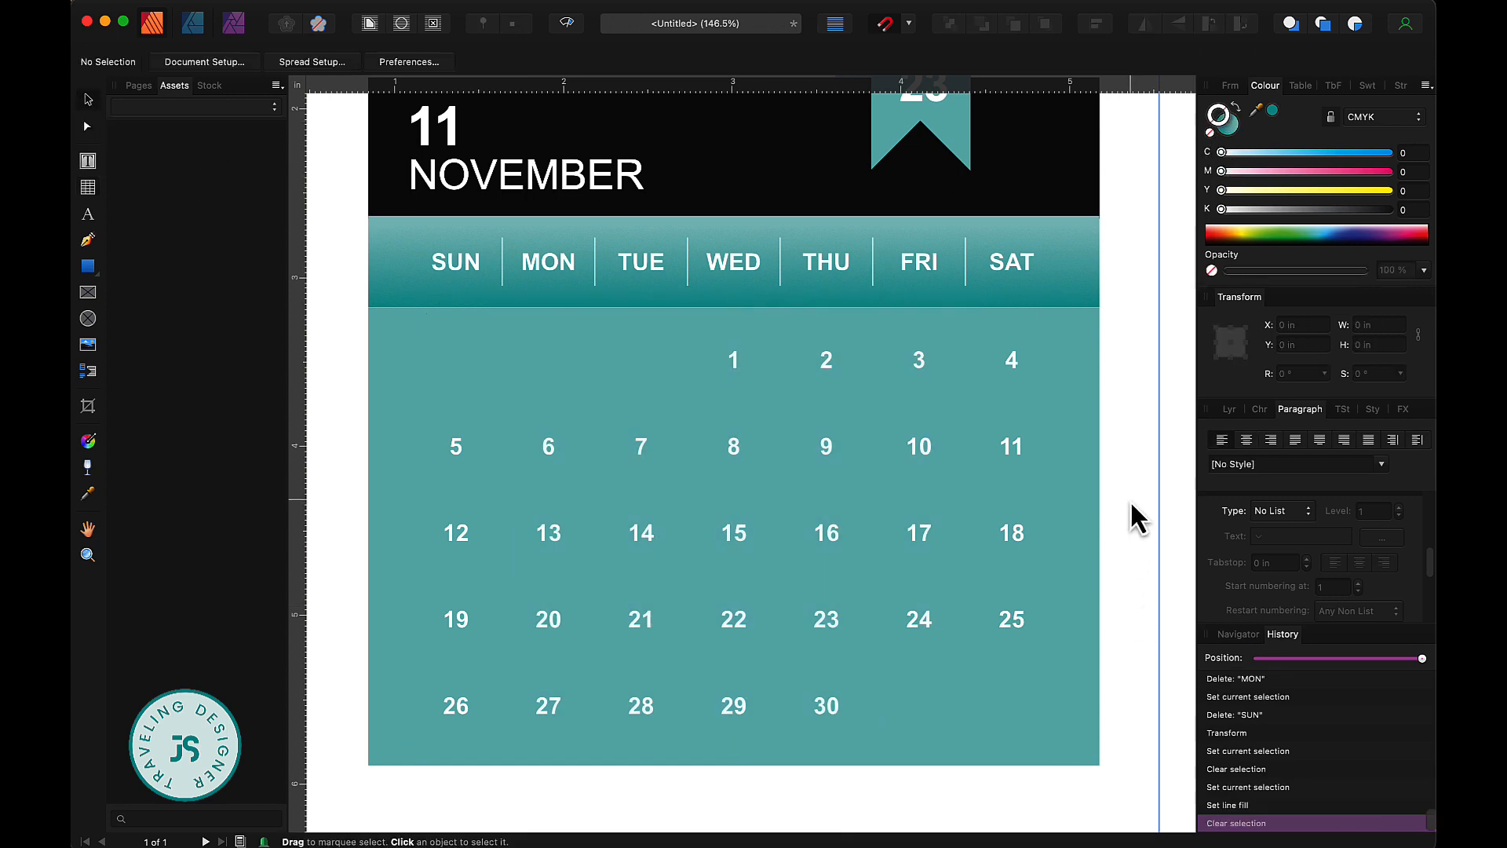
scroll(965, 522, down, 3)
scroll(964, 521, down, 2)
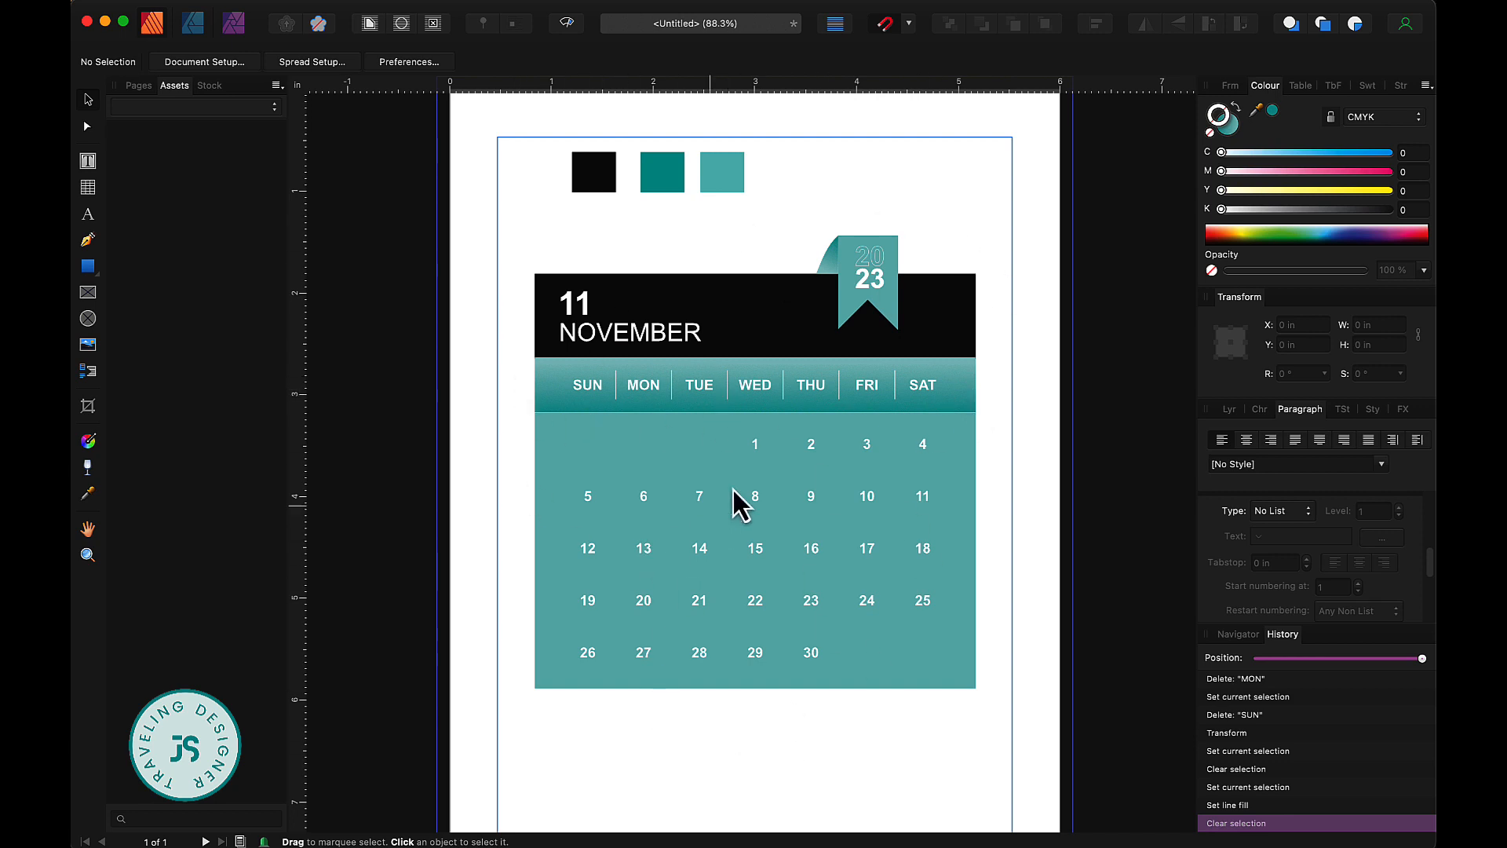
drag(994, 257, 431, 741)
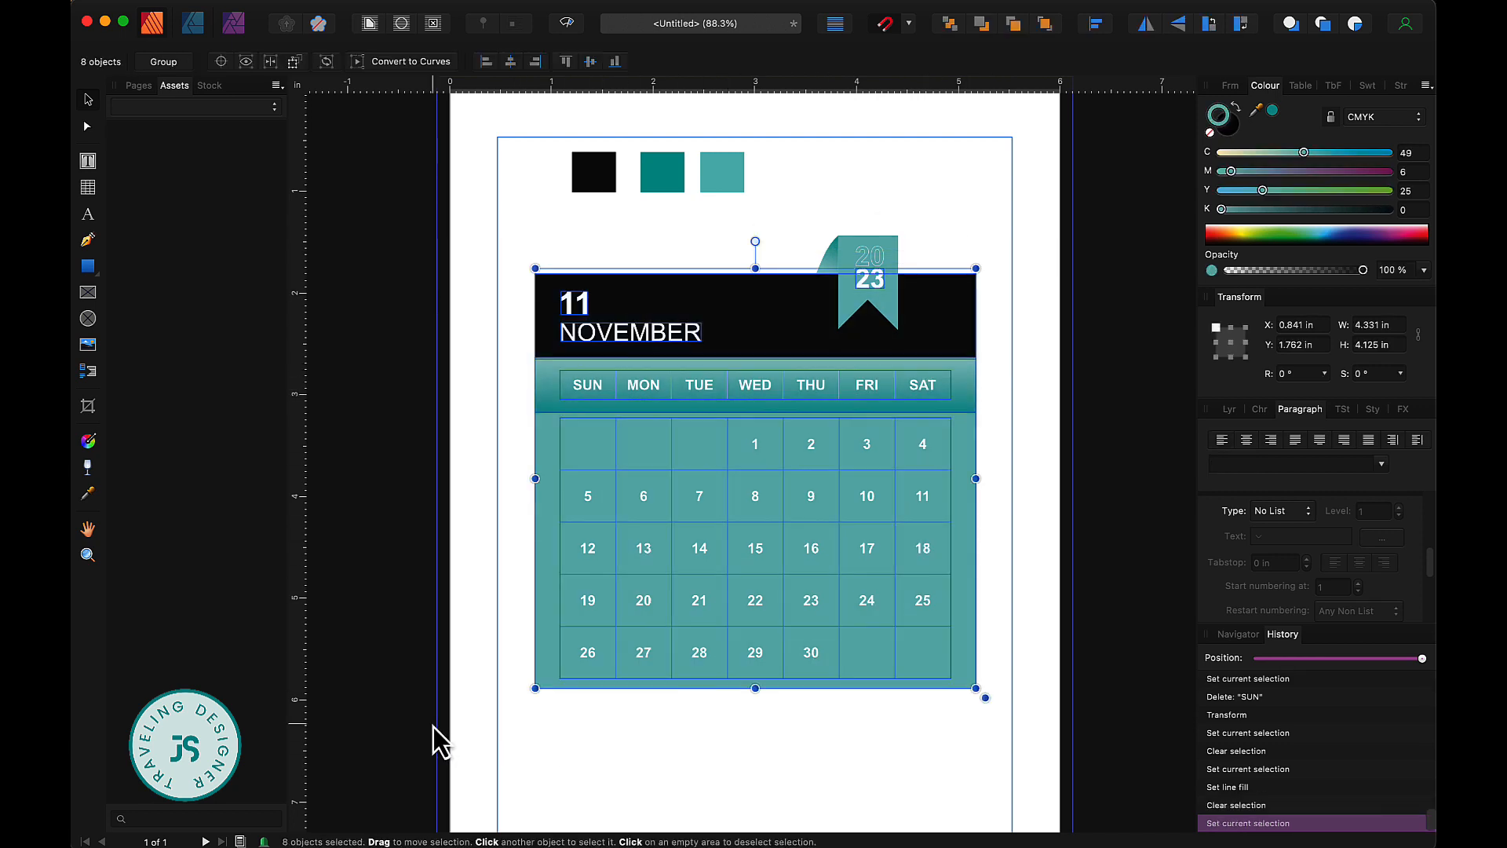
drag(1007, 225, 475, 758)
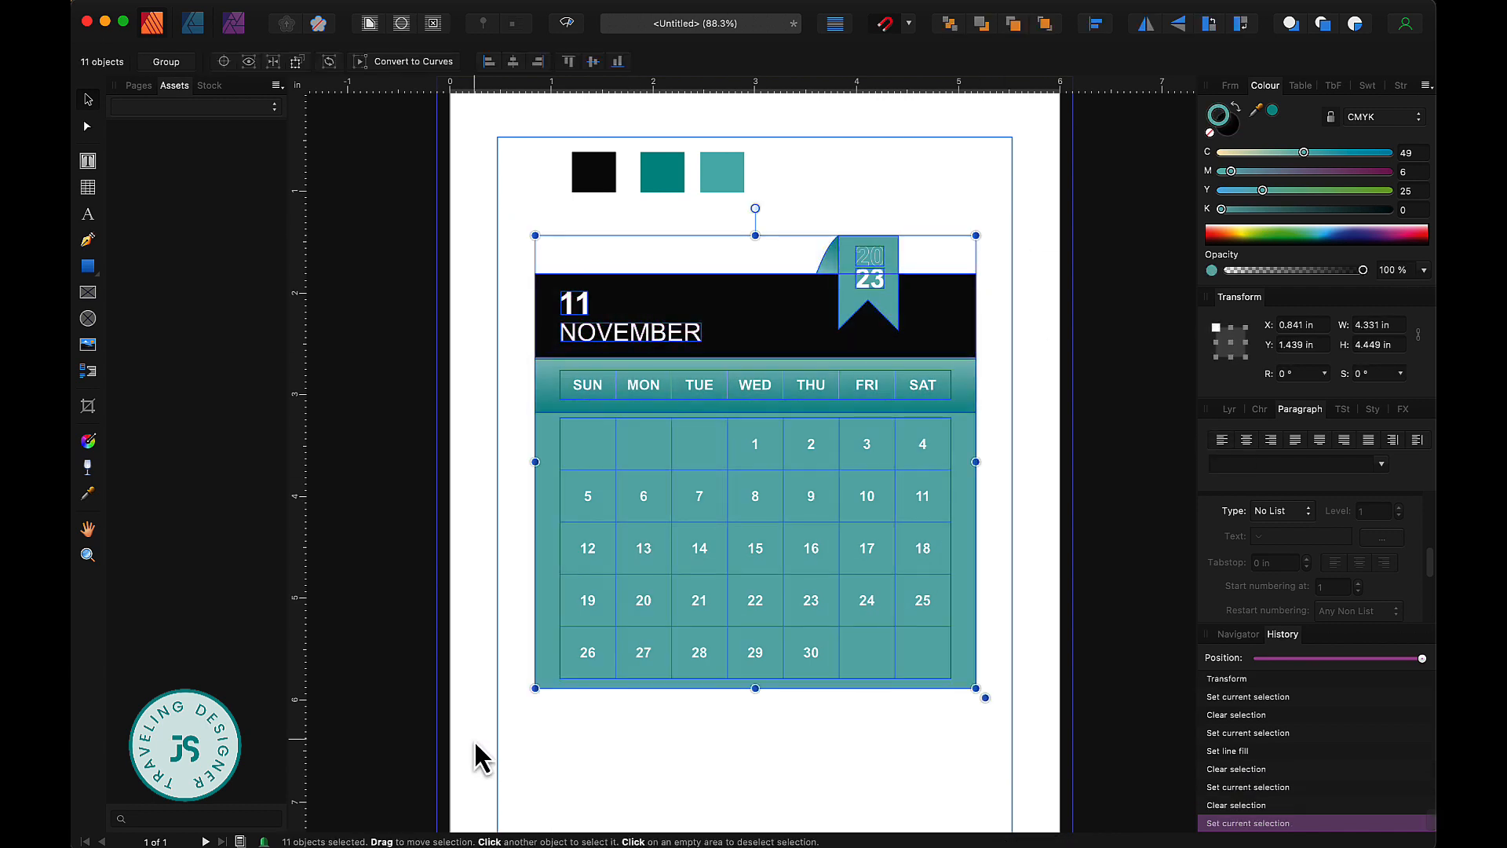
right_click(561, 552)
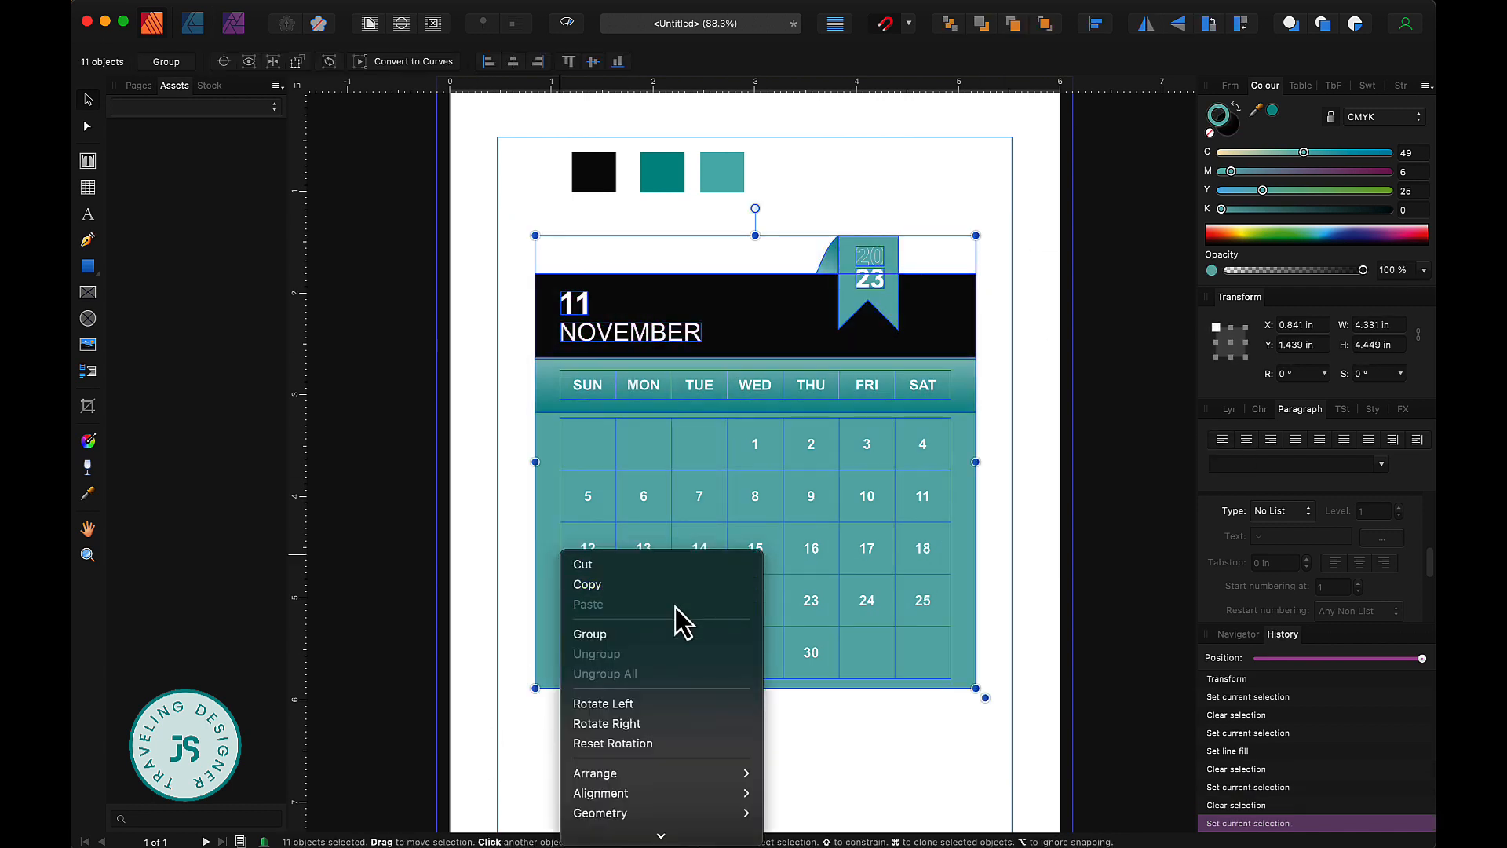
click(1021, 379)
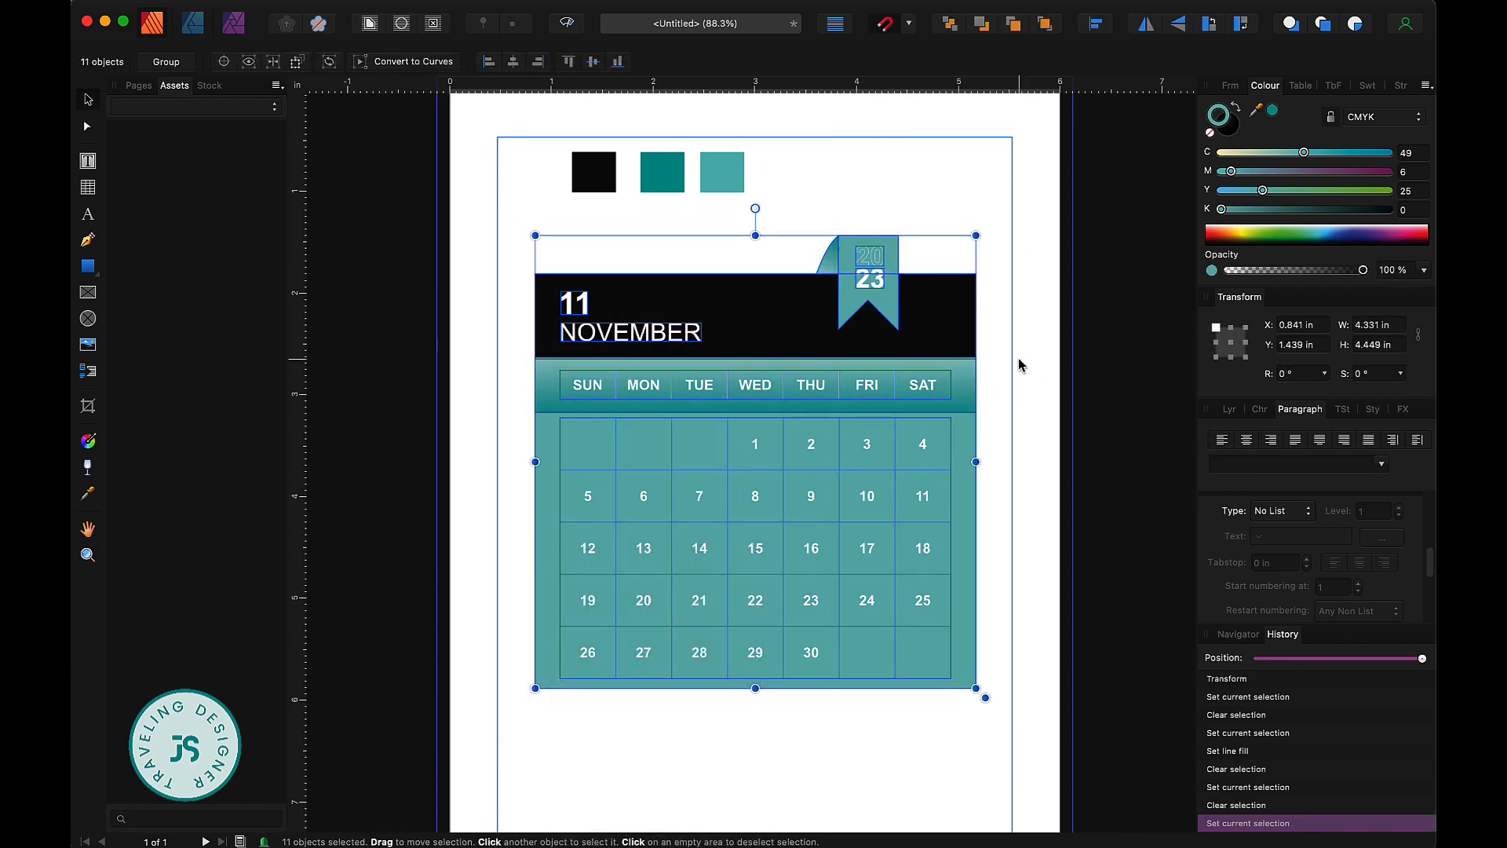
click(990, 325)
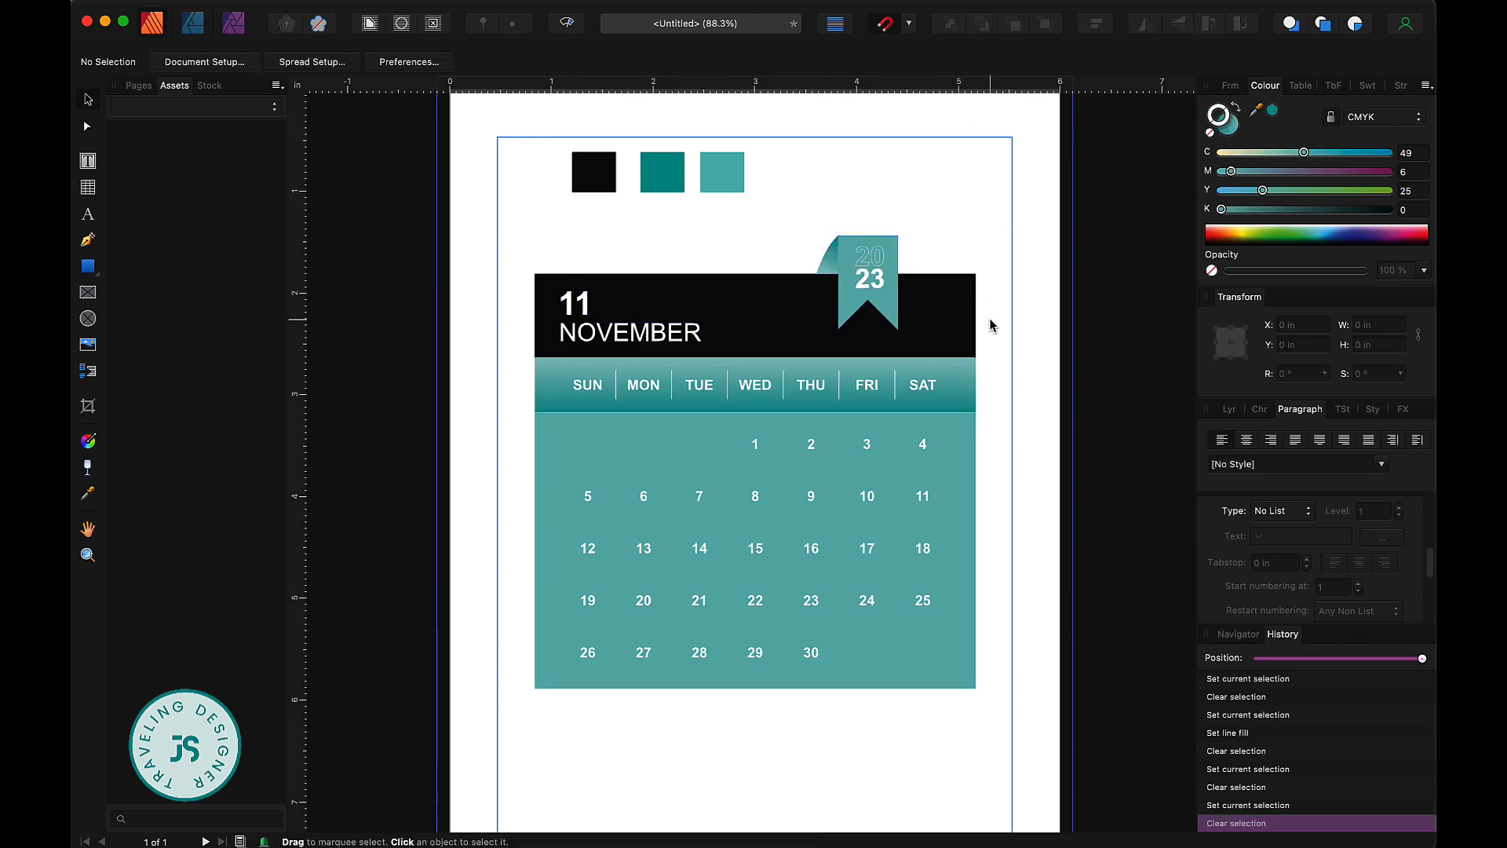